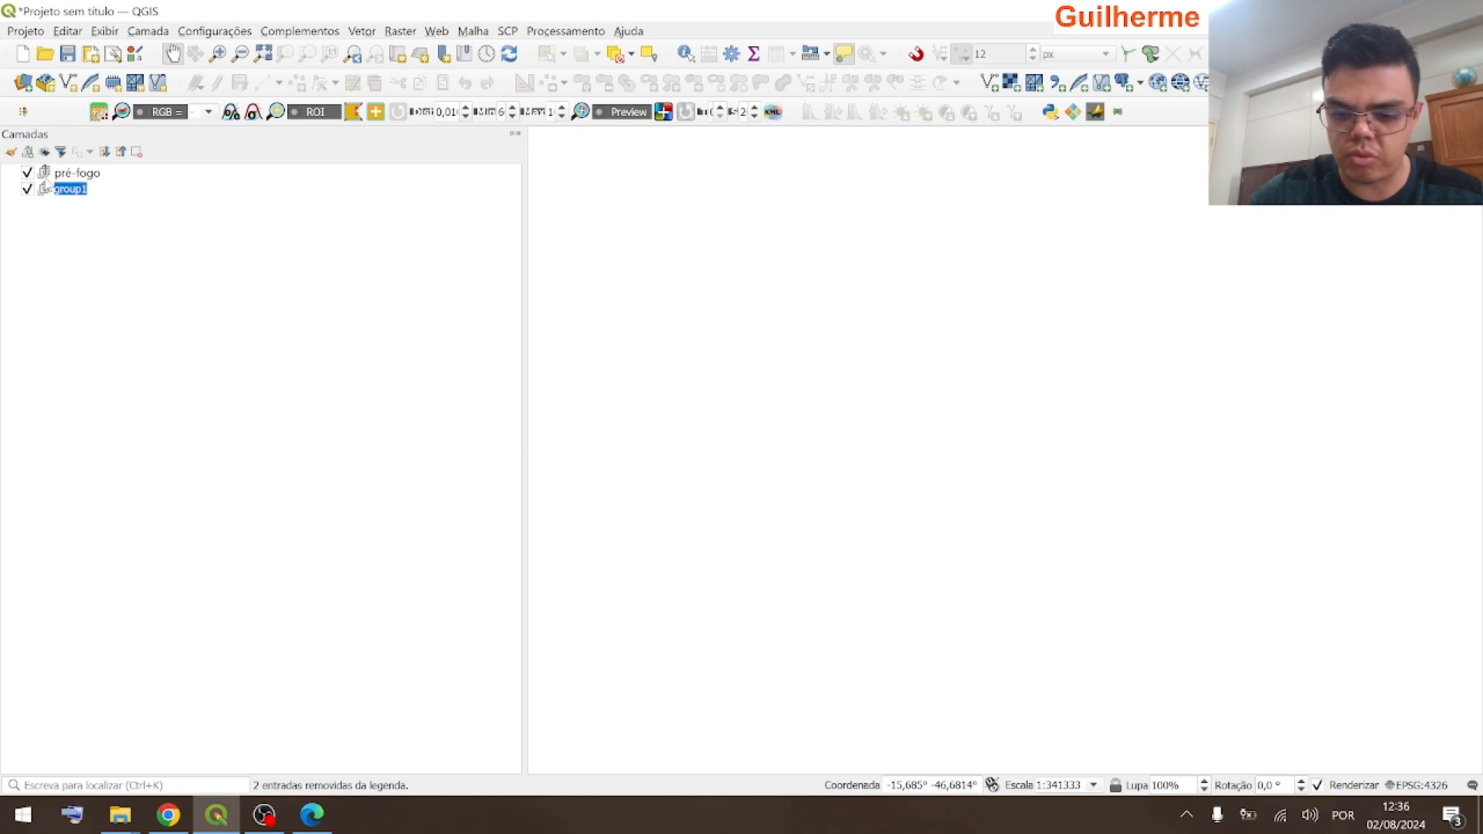
- Name the second layer group "pós-fogo"
type("pós-fogo")
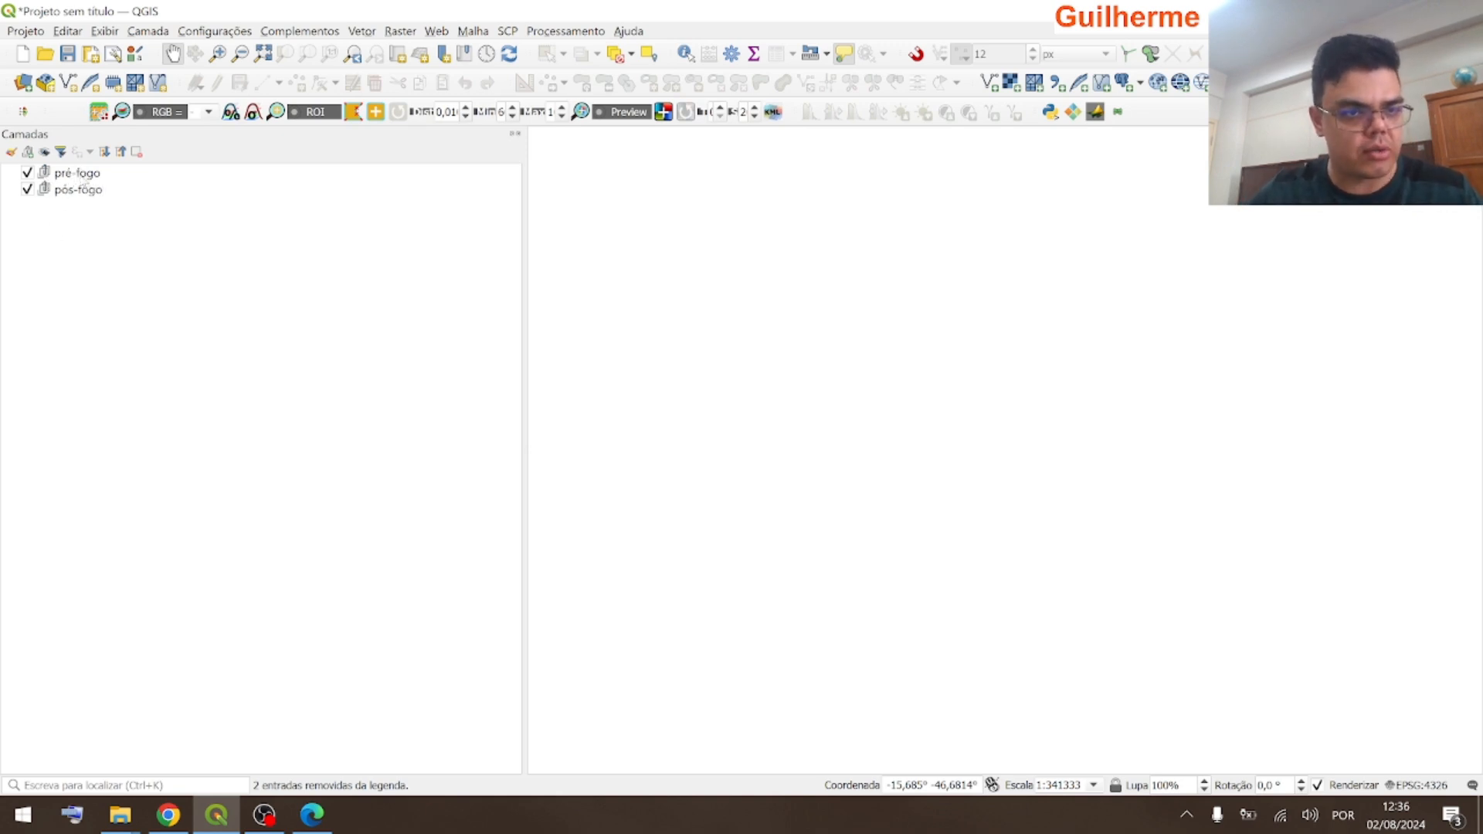
left_click(83, 178)
left_click(80, 192)
left_click(89, 215)
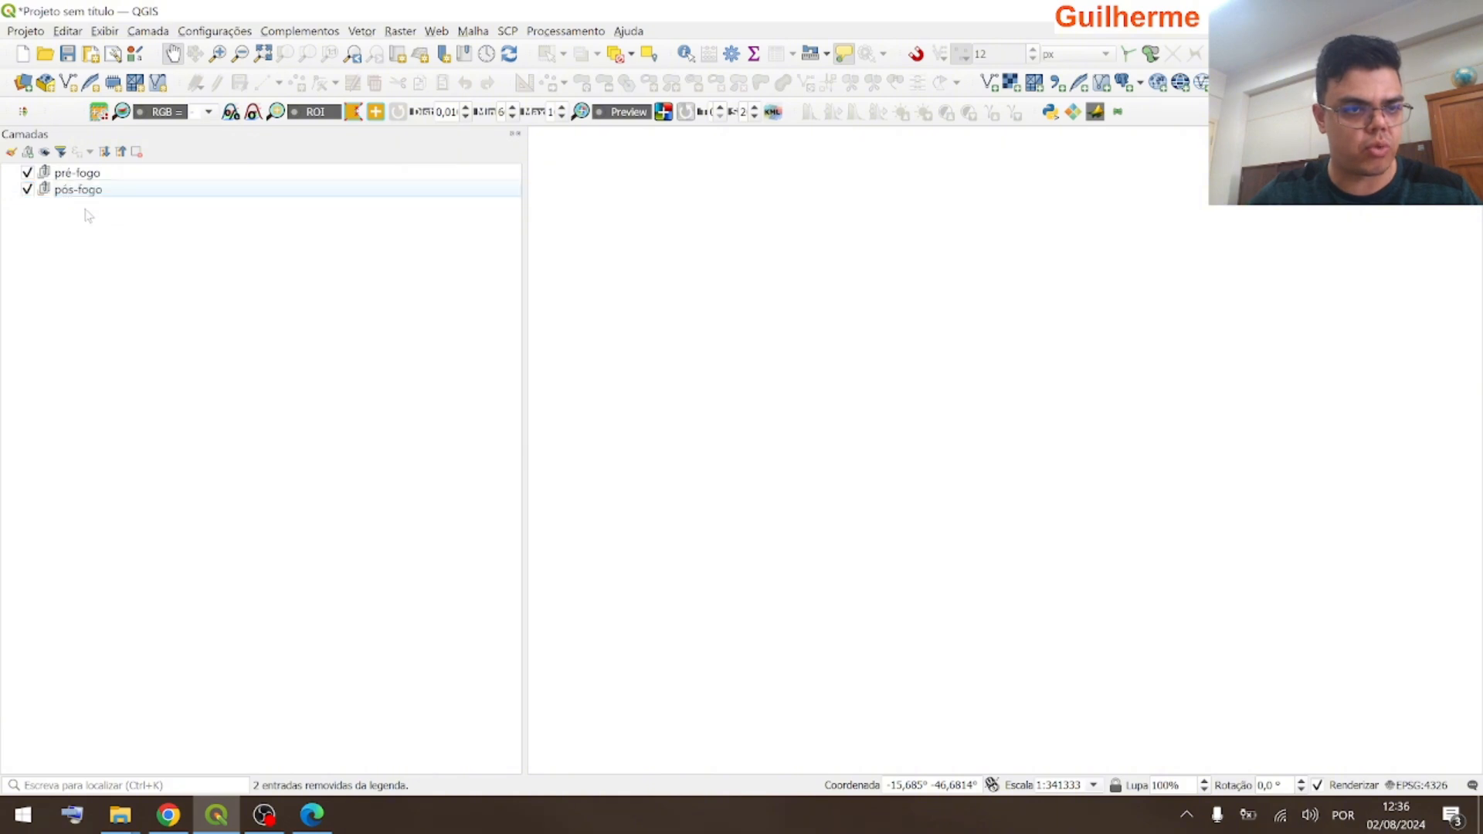
- Select the pré-fogo group, switch to File Explorer and open the folder Trabalhos > Fogo > 2021-09-06
left_click(80, 176)
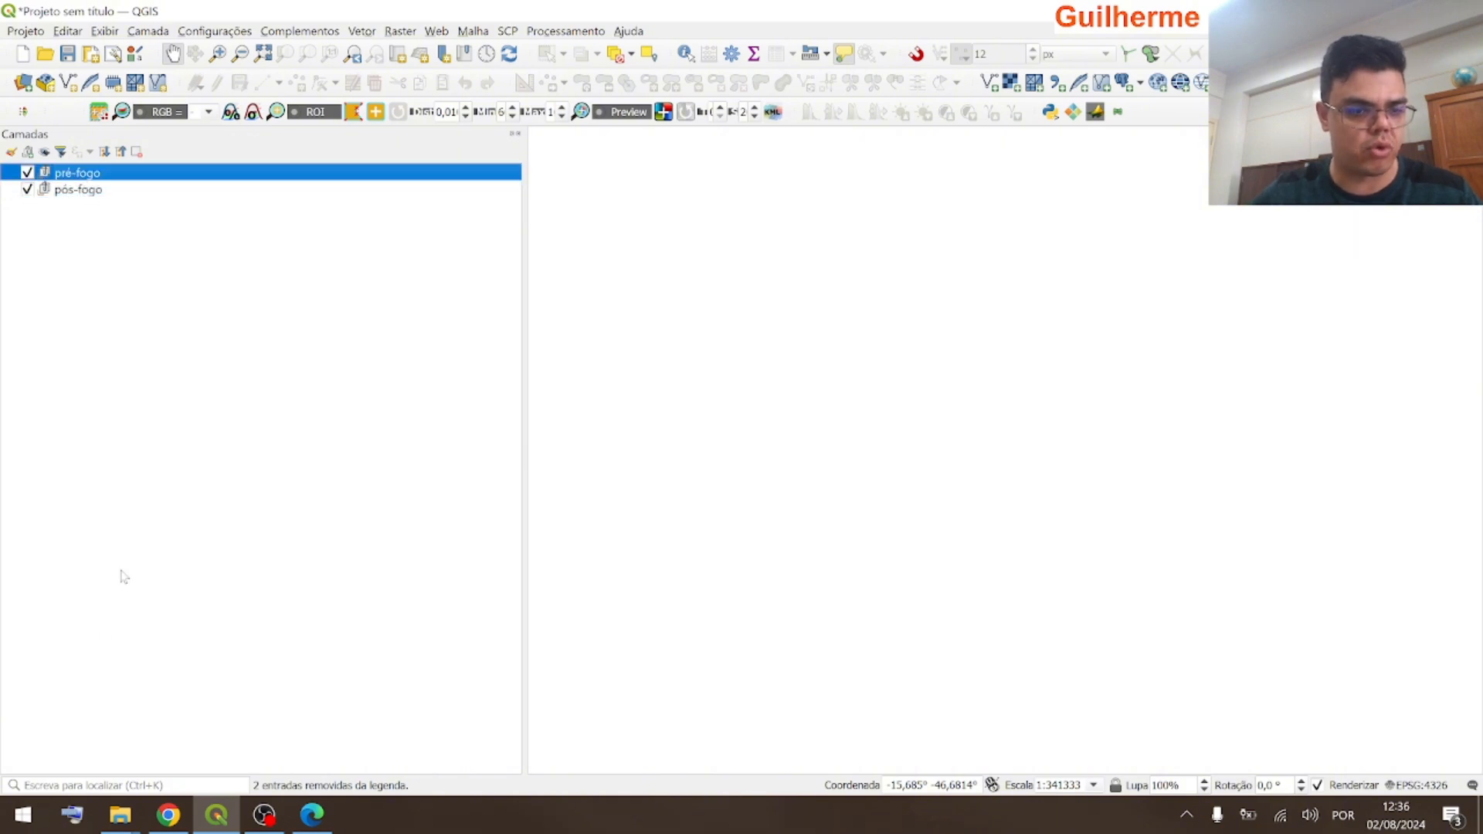
left_click(120, 815)
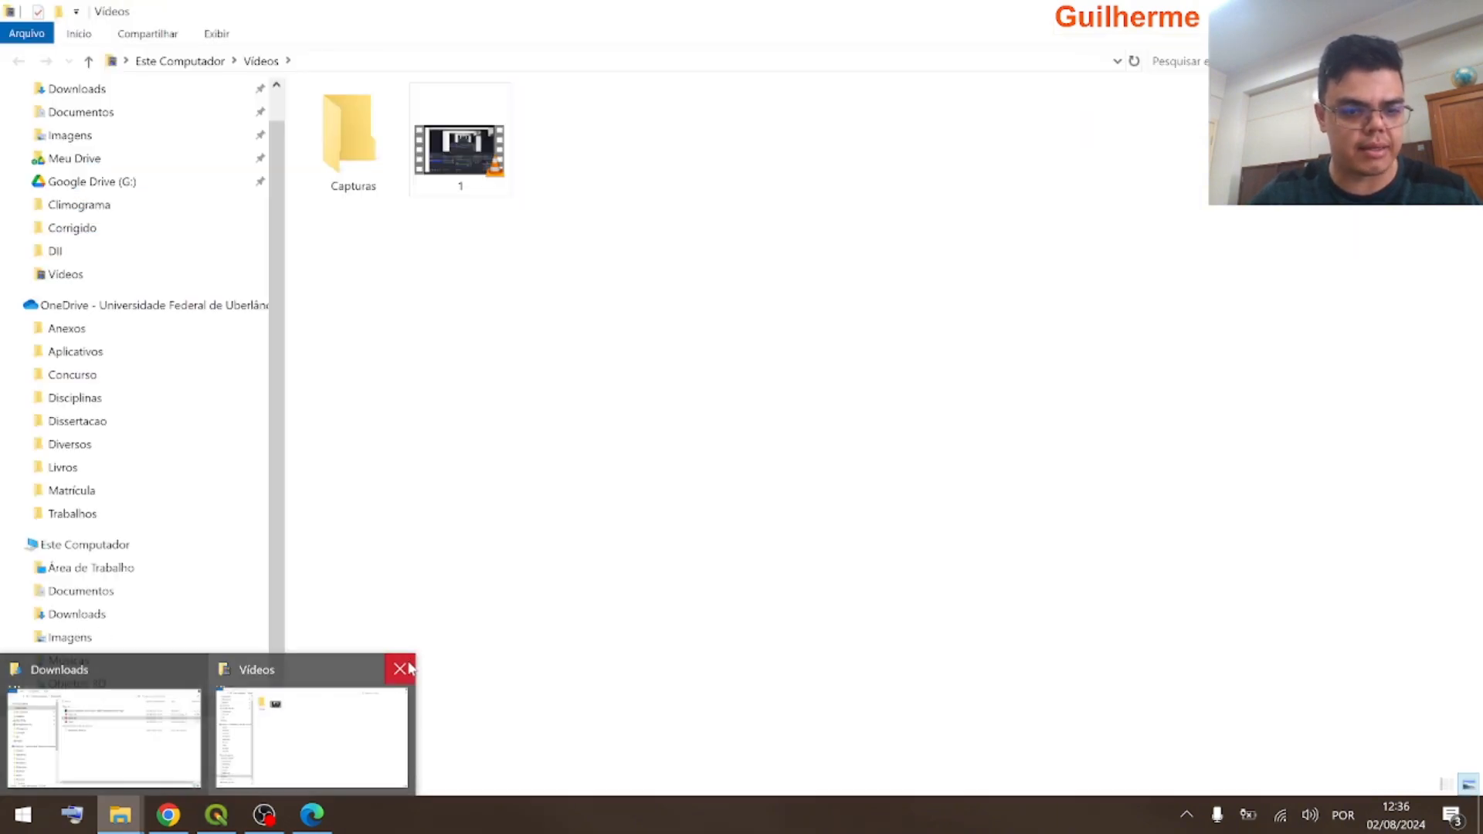
left_click(403, 668)
left_click(104, 738)
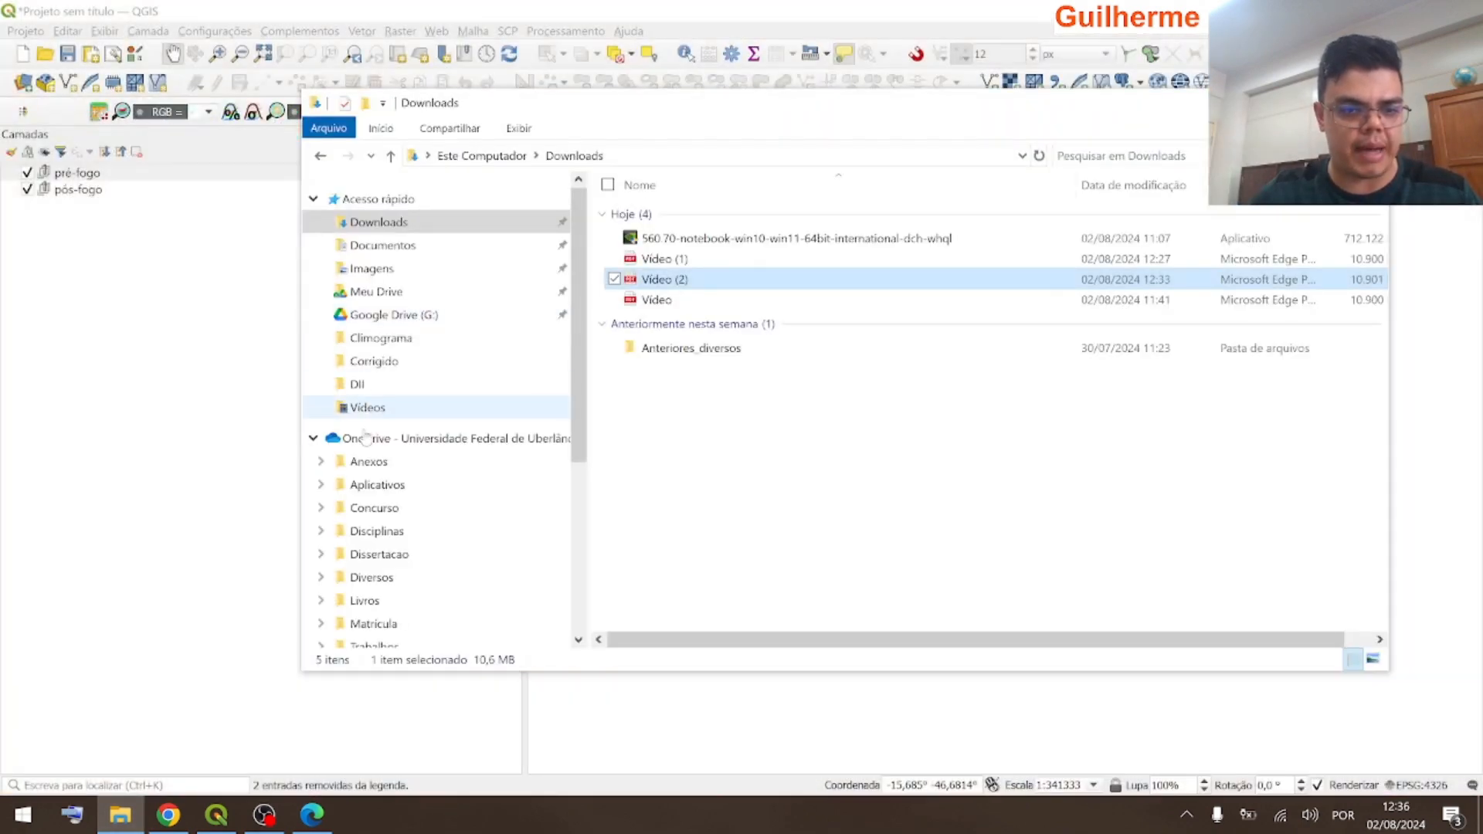
scroll(383, 533, "down", 1)
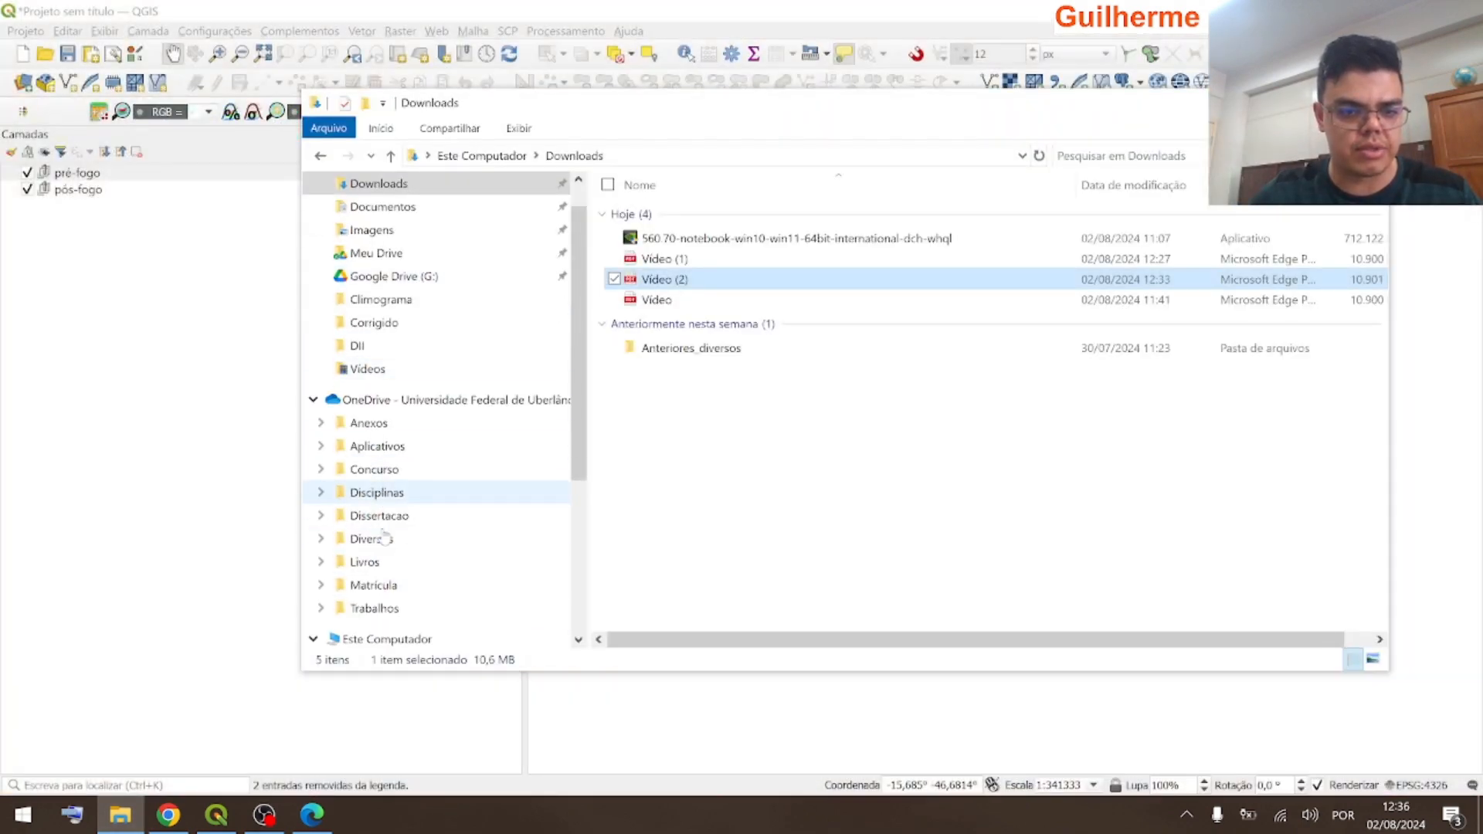
left_click(373, 608)
double_click(657, 236)
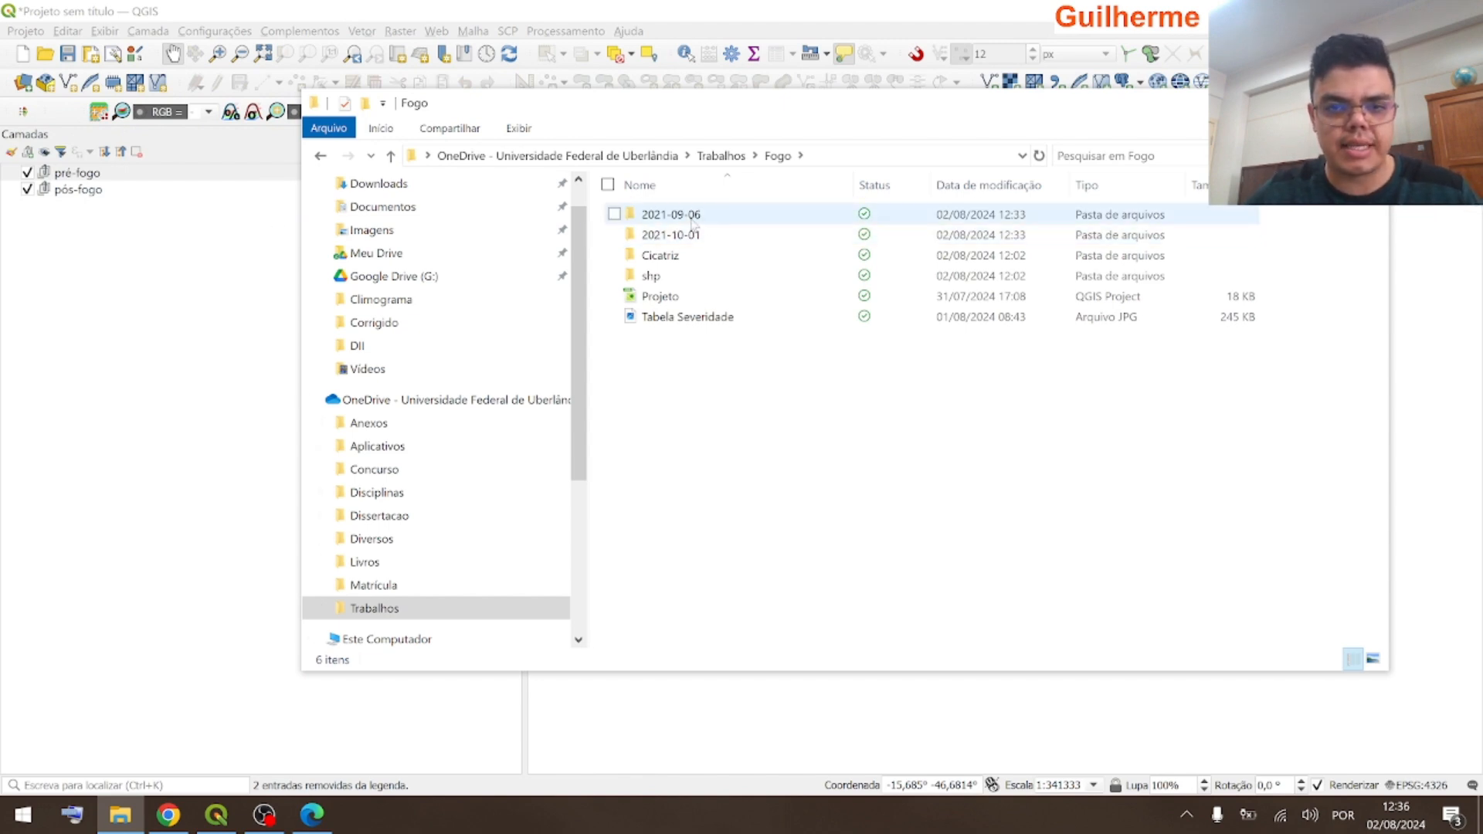
double_click(692, 220)
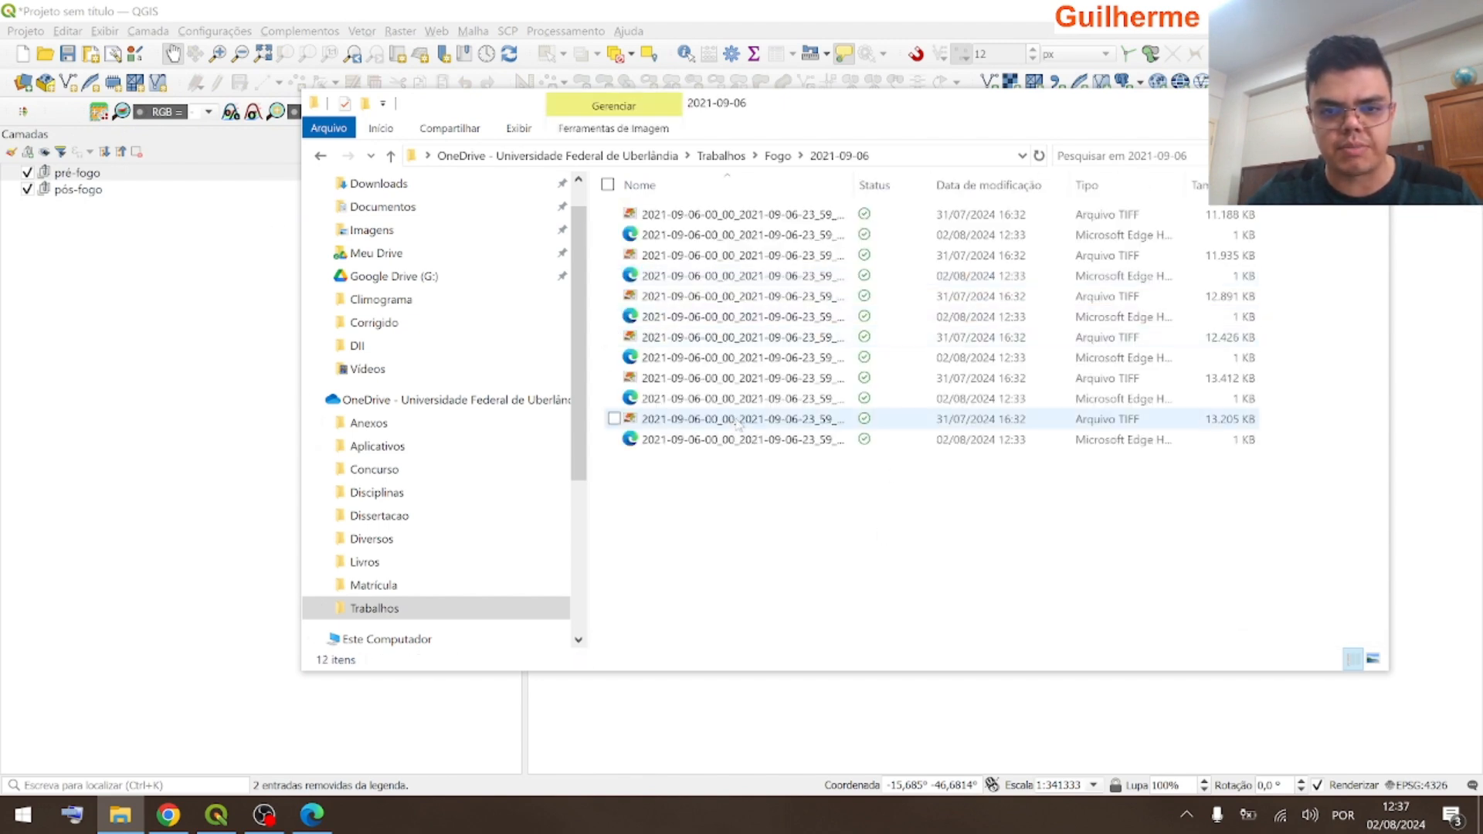
- Widen the file name column and examine the TIFF and companion files of each Sentinel-2 band
left_click(638, 236)
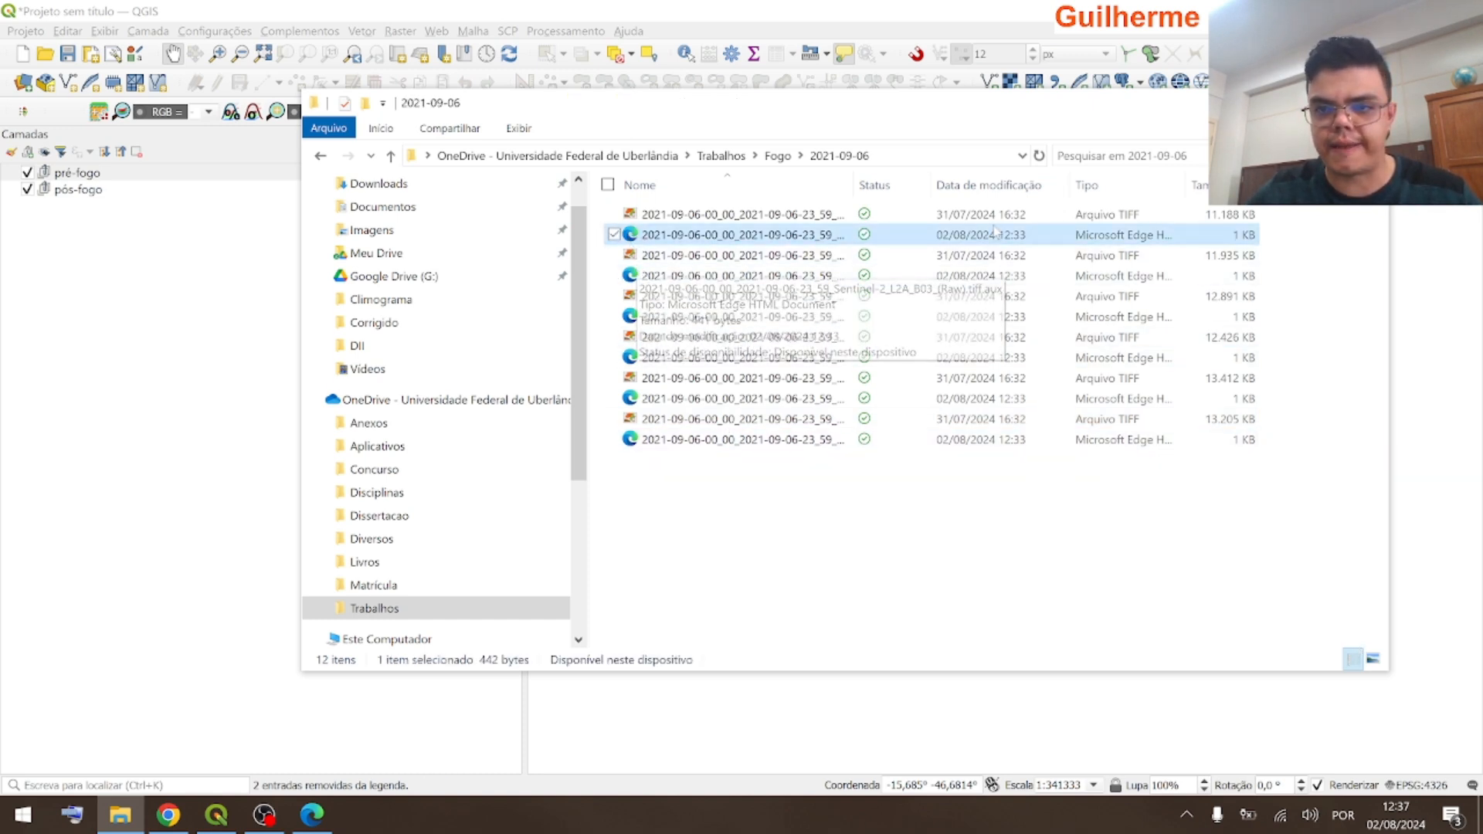
left_click_drag(852, 185, 984, 184)
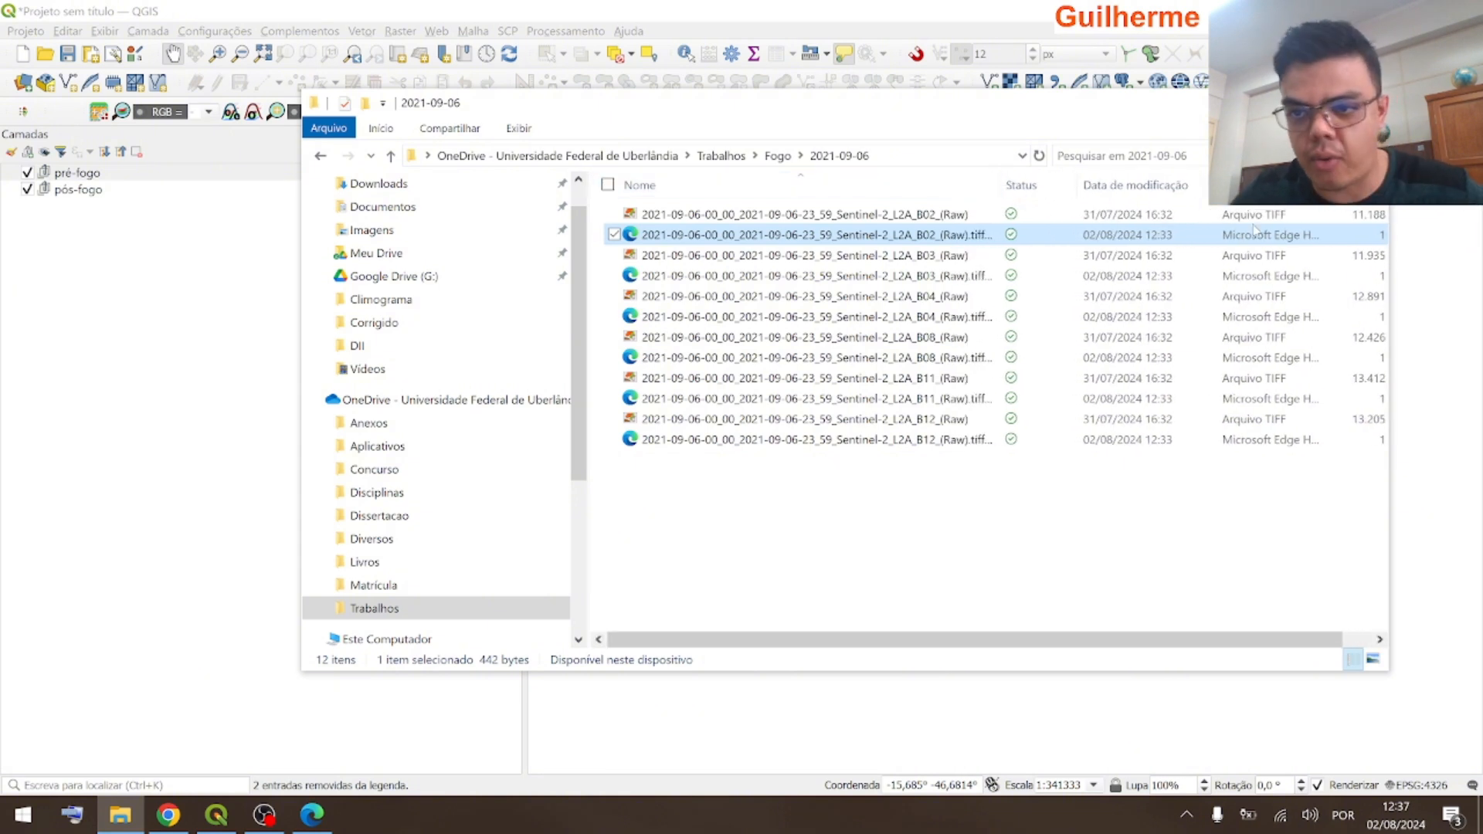
key("Up")
key("Down")
key("Down")
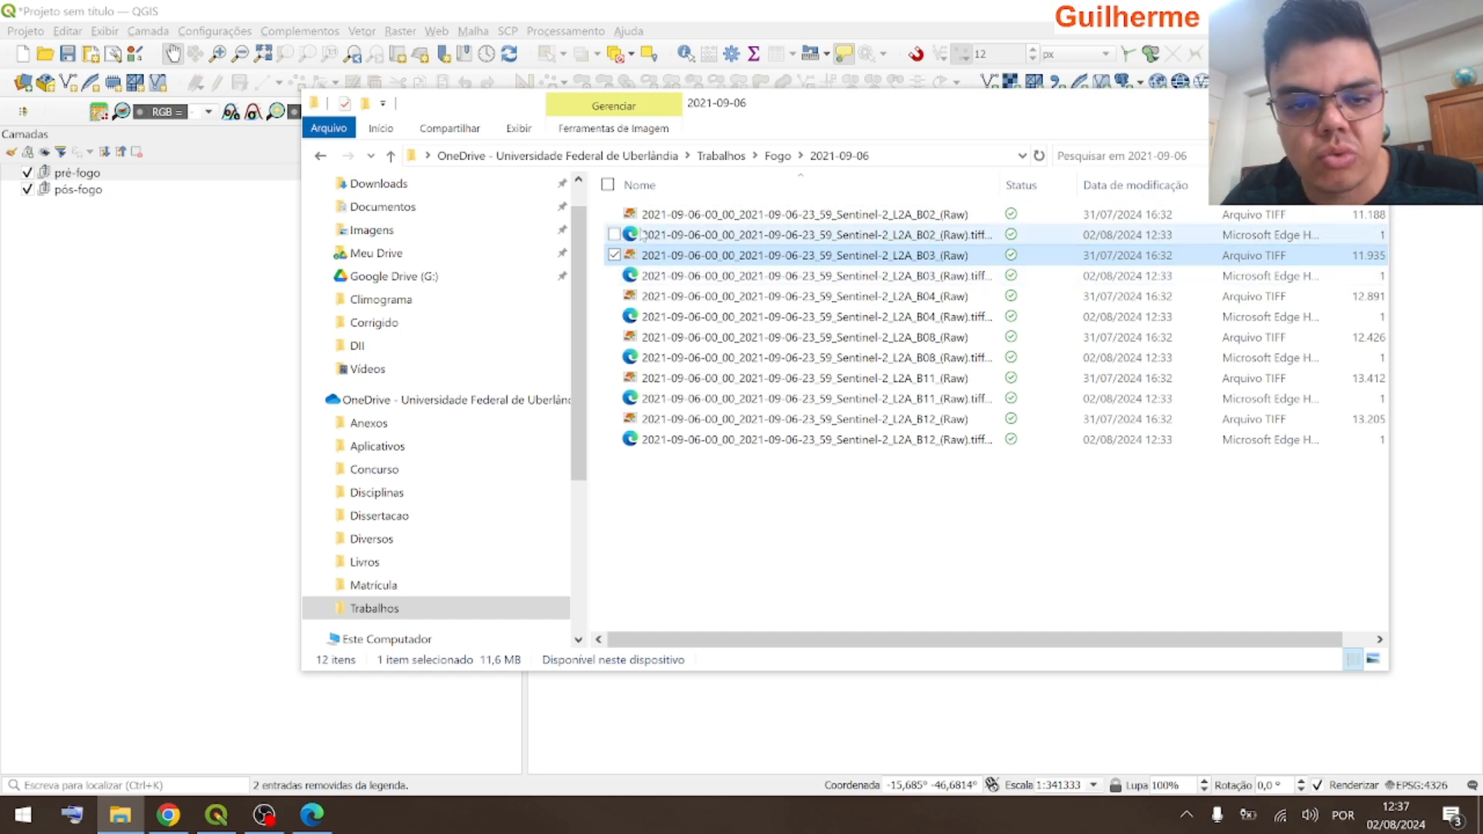
mouse_move(632, 241)
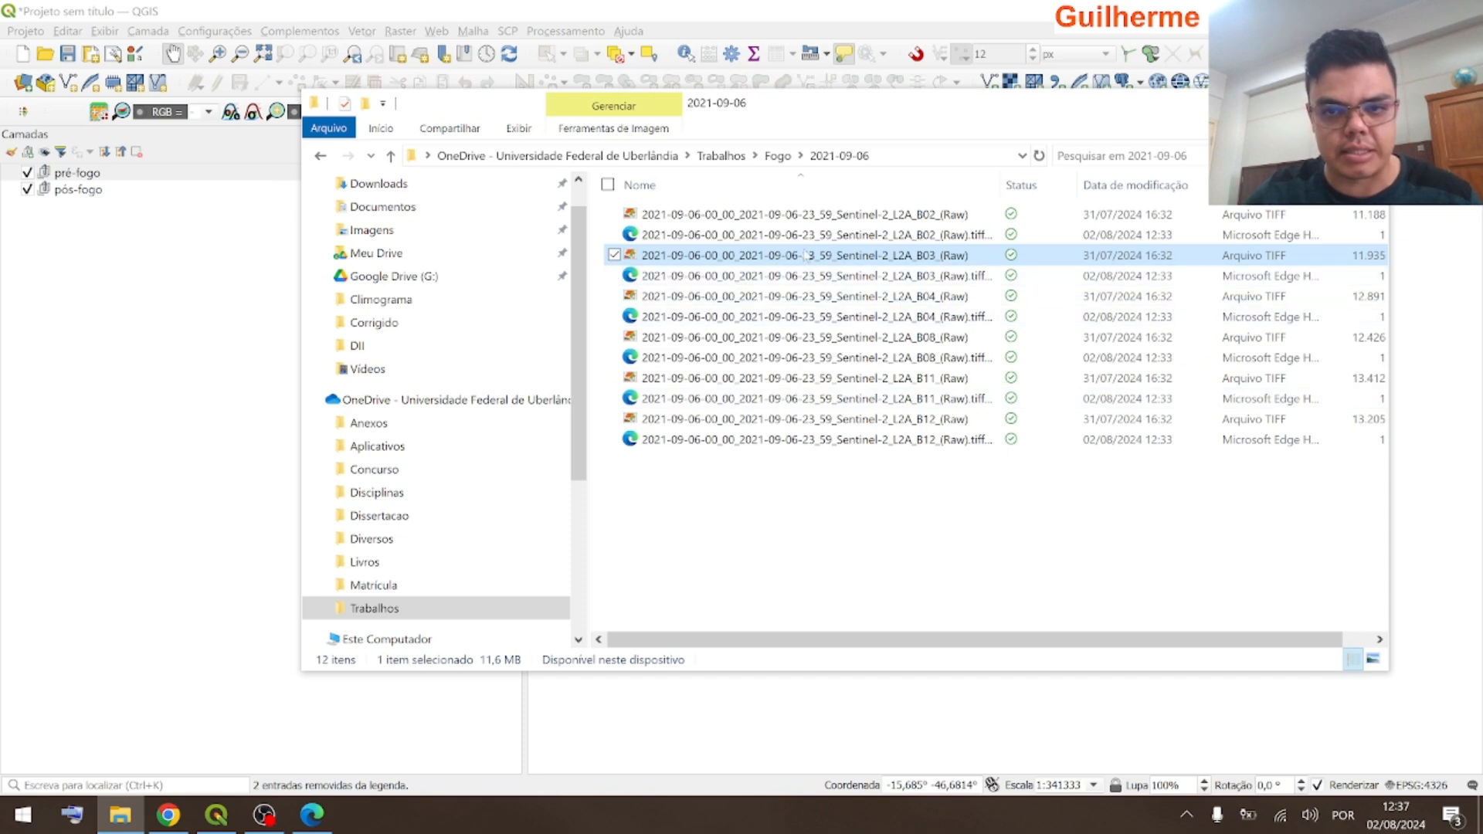
- Add the 2021-09-06 TIFF files of bands B02, B03, B04, B08, B11 and B12 to the pré-fogo group in QGIS
left_click(1020, 217)
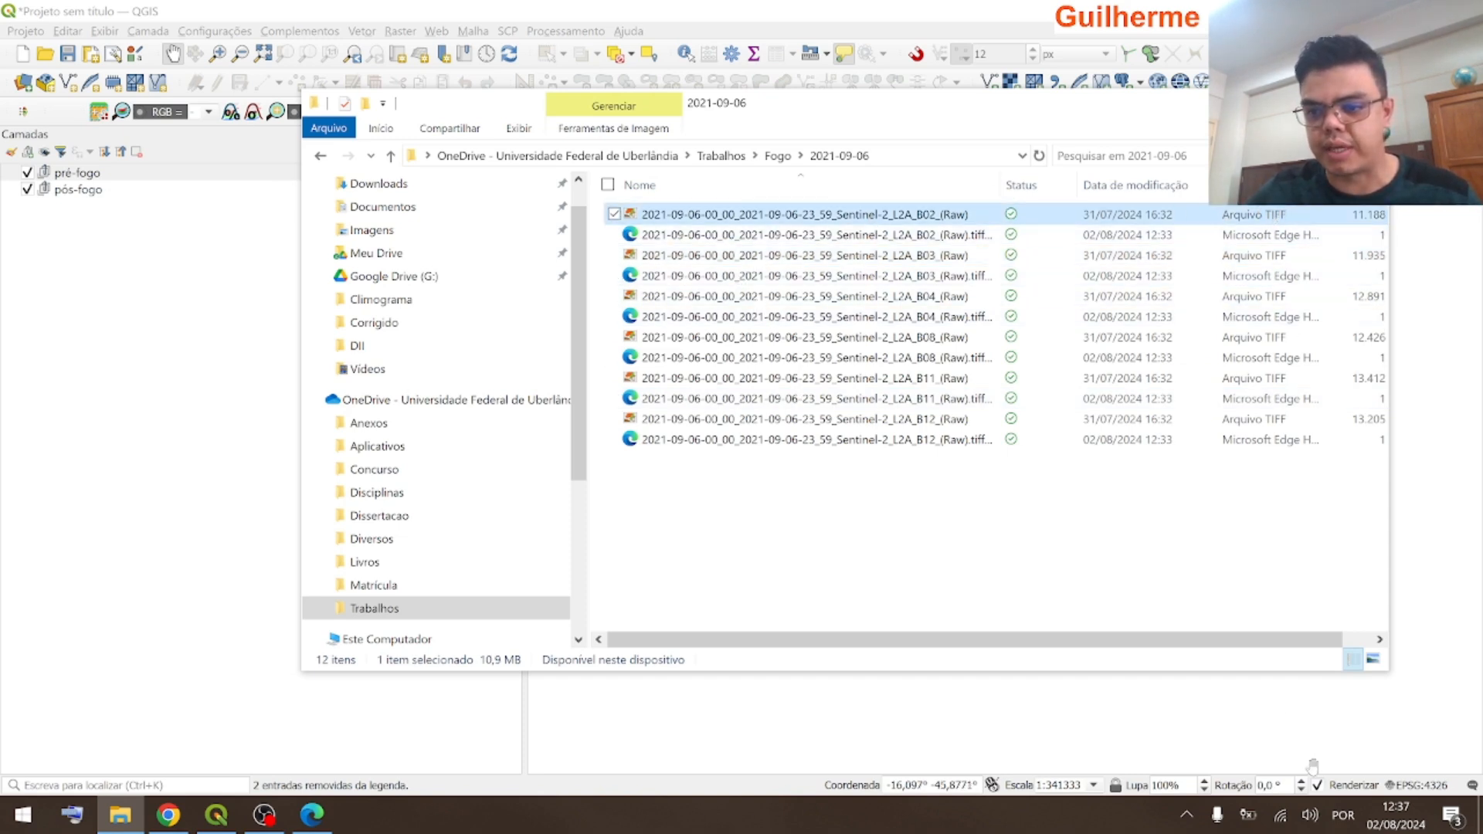
left_click(1374, 659)
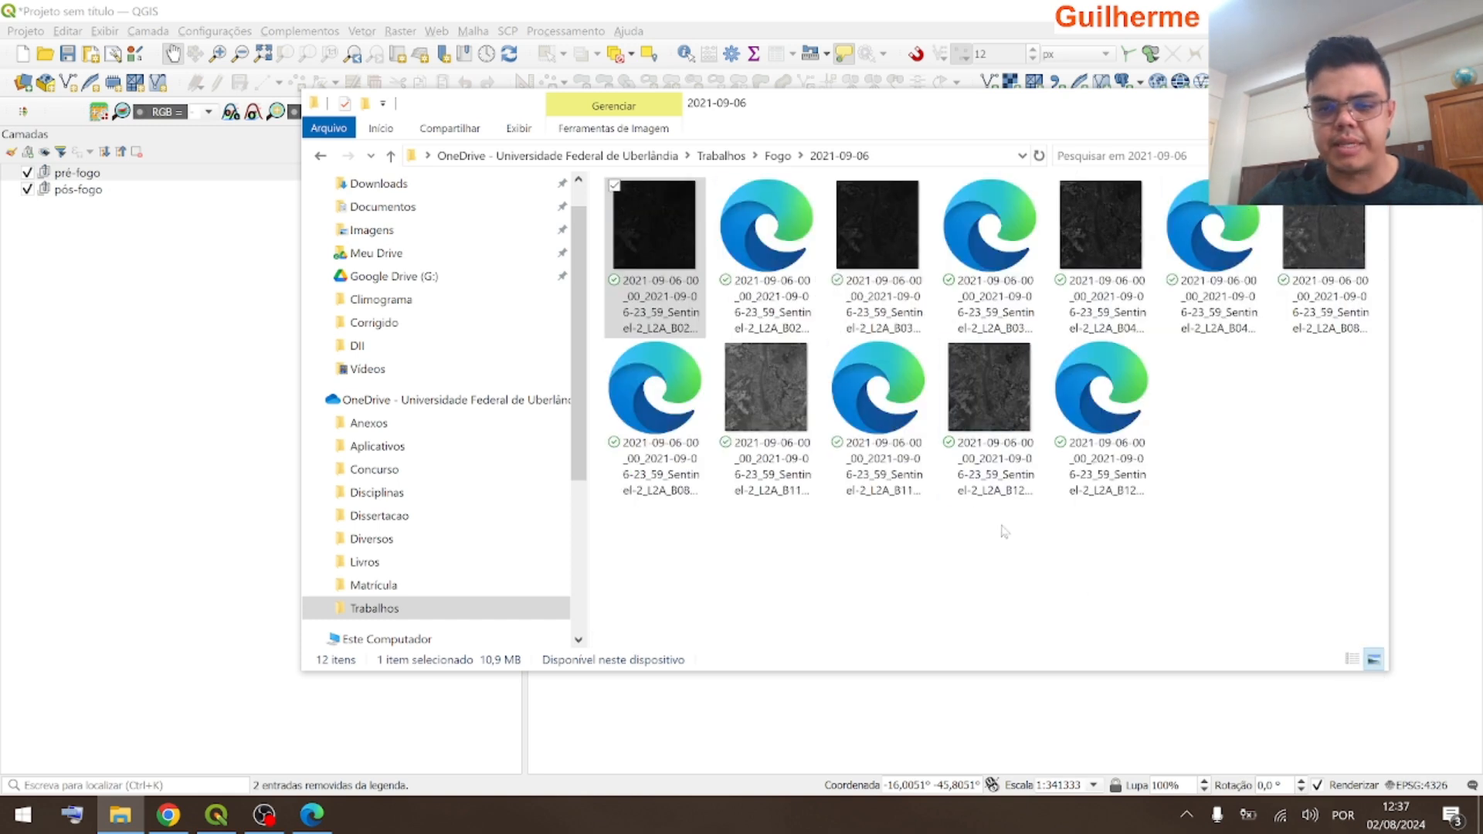
left_click(1352, 659)
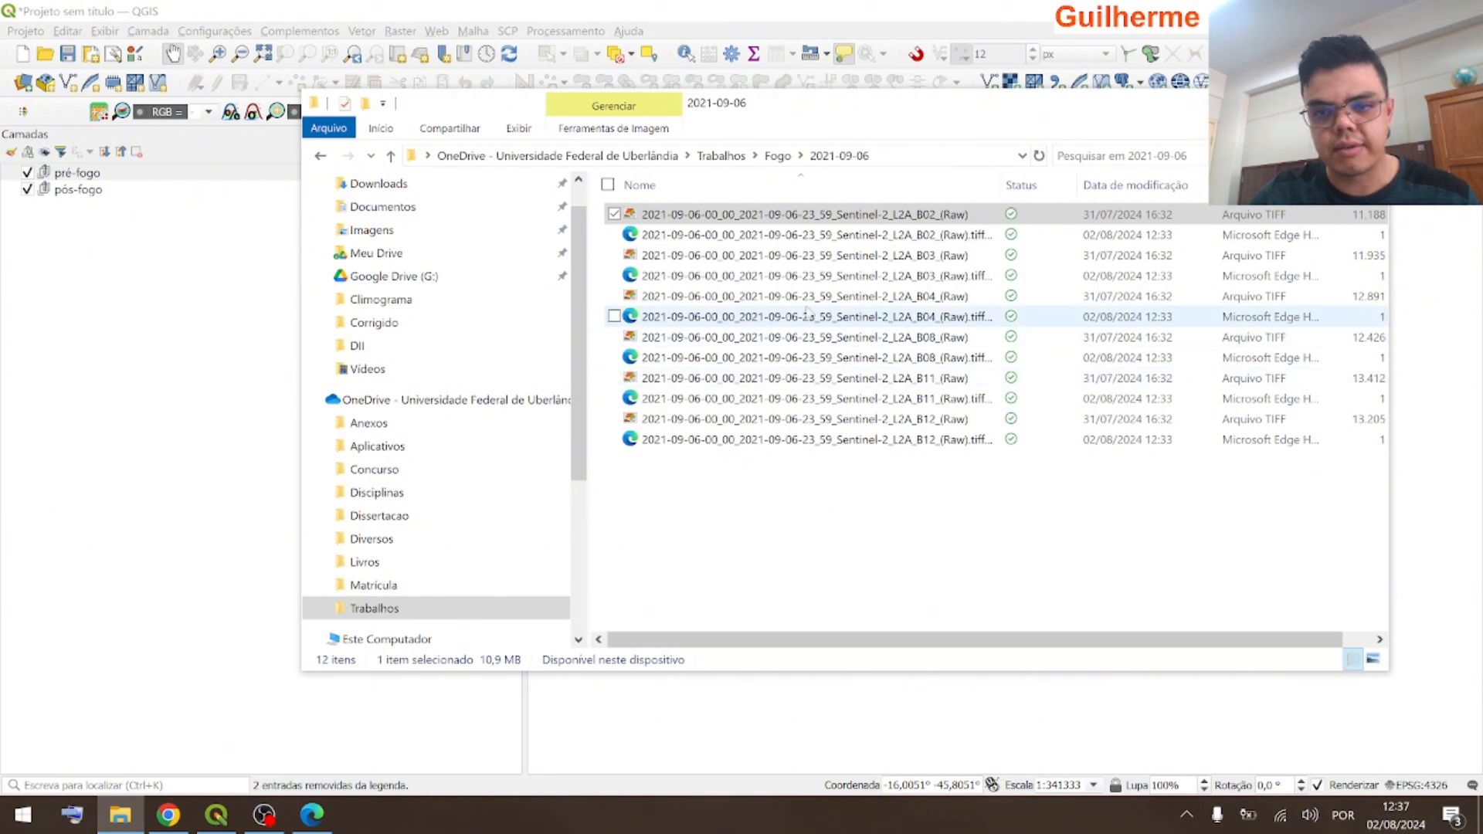
left_click(680, 257, "ctrl")
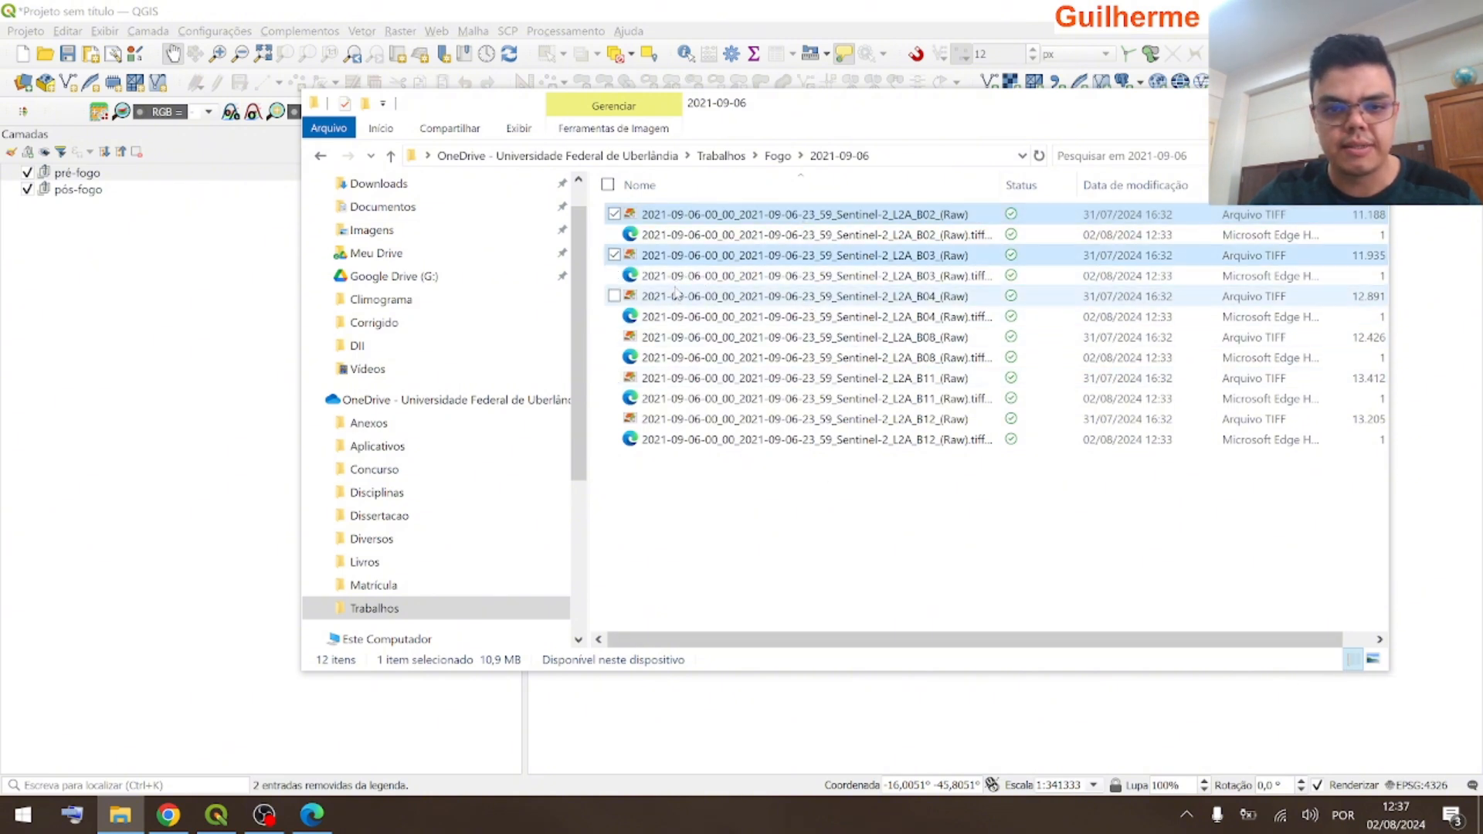
left_click(674, 296, "ctrl")
left_click(658, 340, "ctrl")
left_click(660, 378, "ctrl")
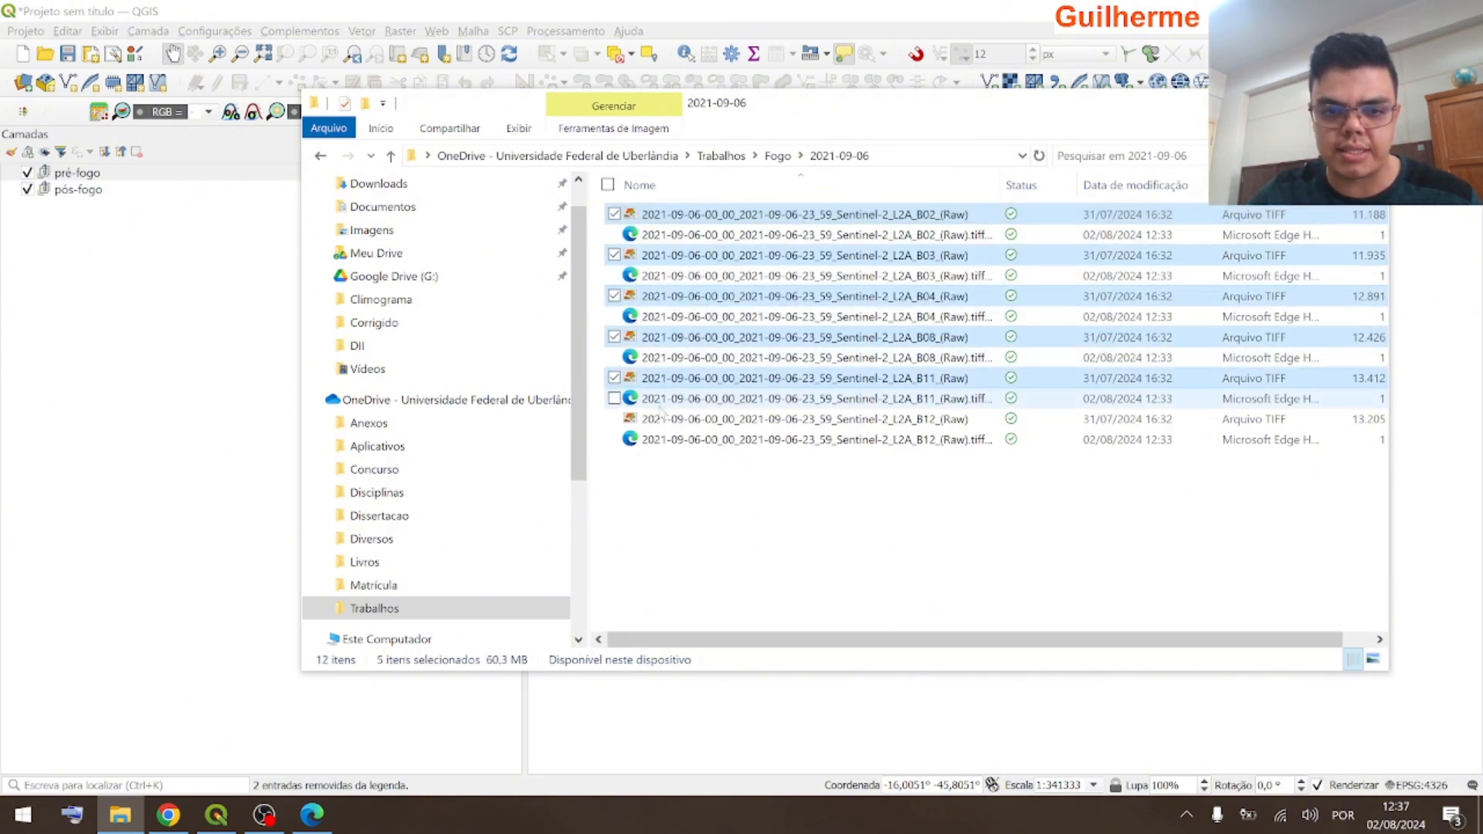
left_click(662, 417, "ctrl")
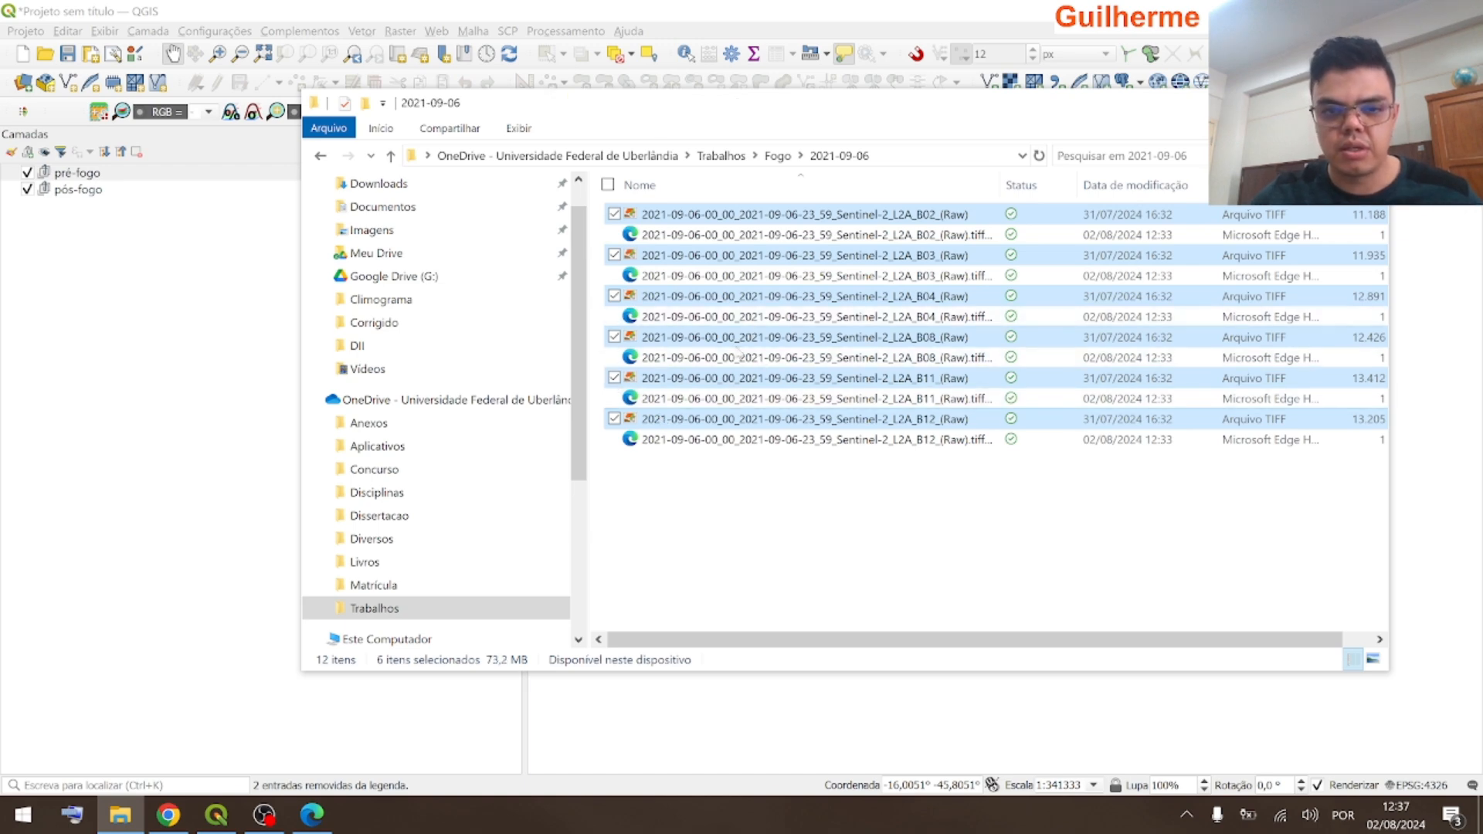
left_click_drag(736, 351, 214, 421)
left_click(157, 533)
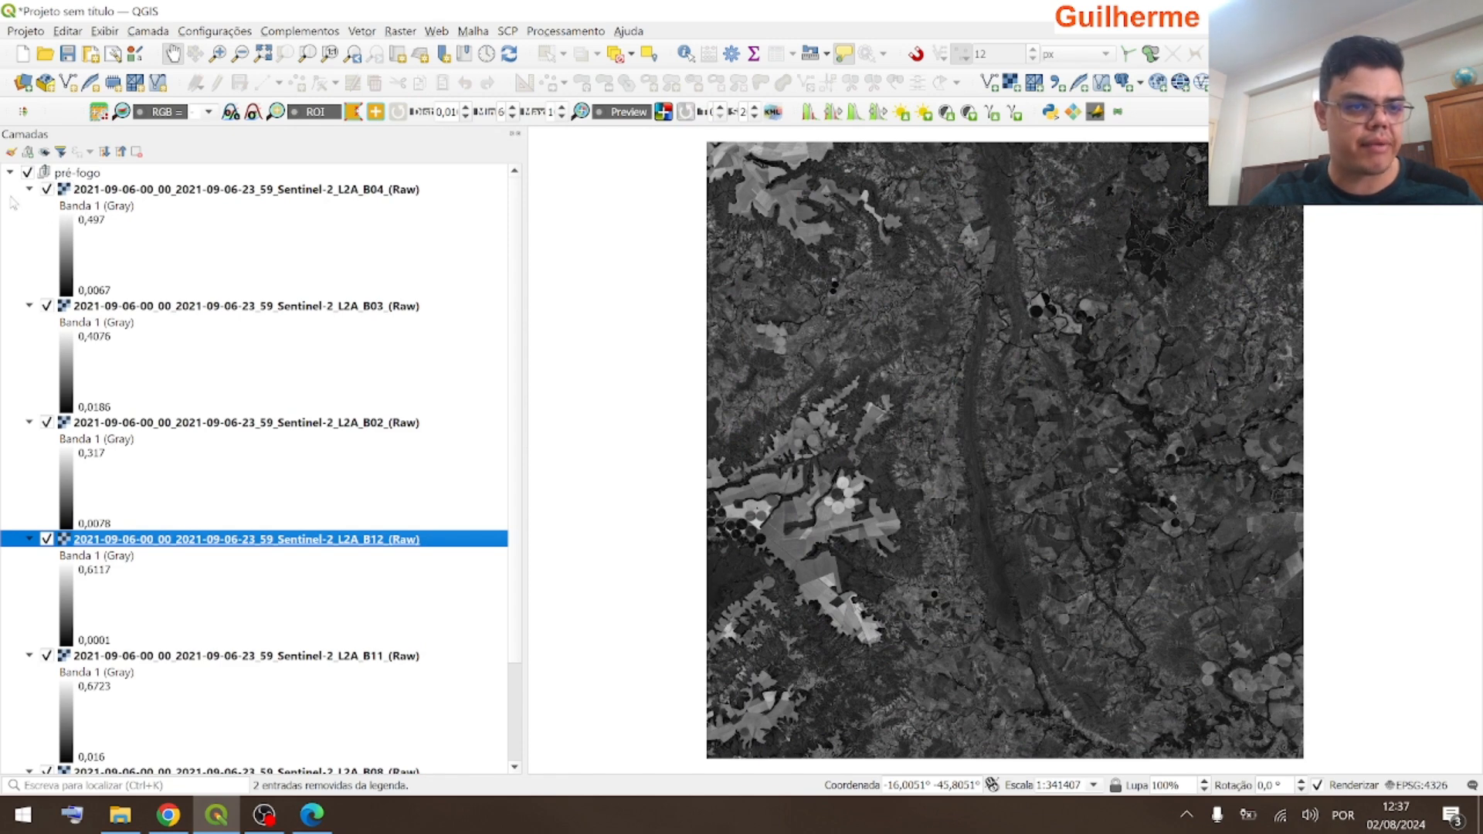
- Select the pós-fogo group and open the 2021-10-01 folder inside Fogo in File Explorer
left_click(10, 173)
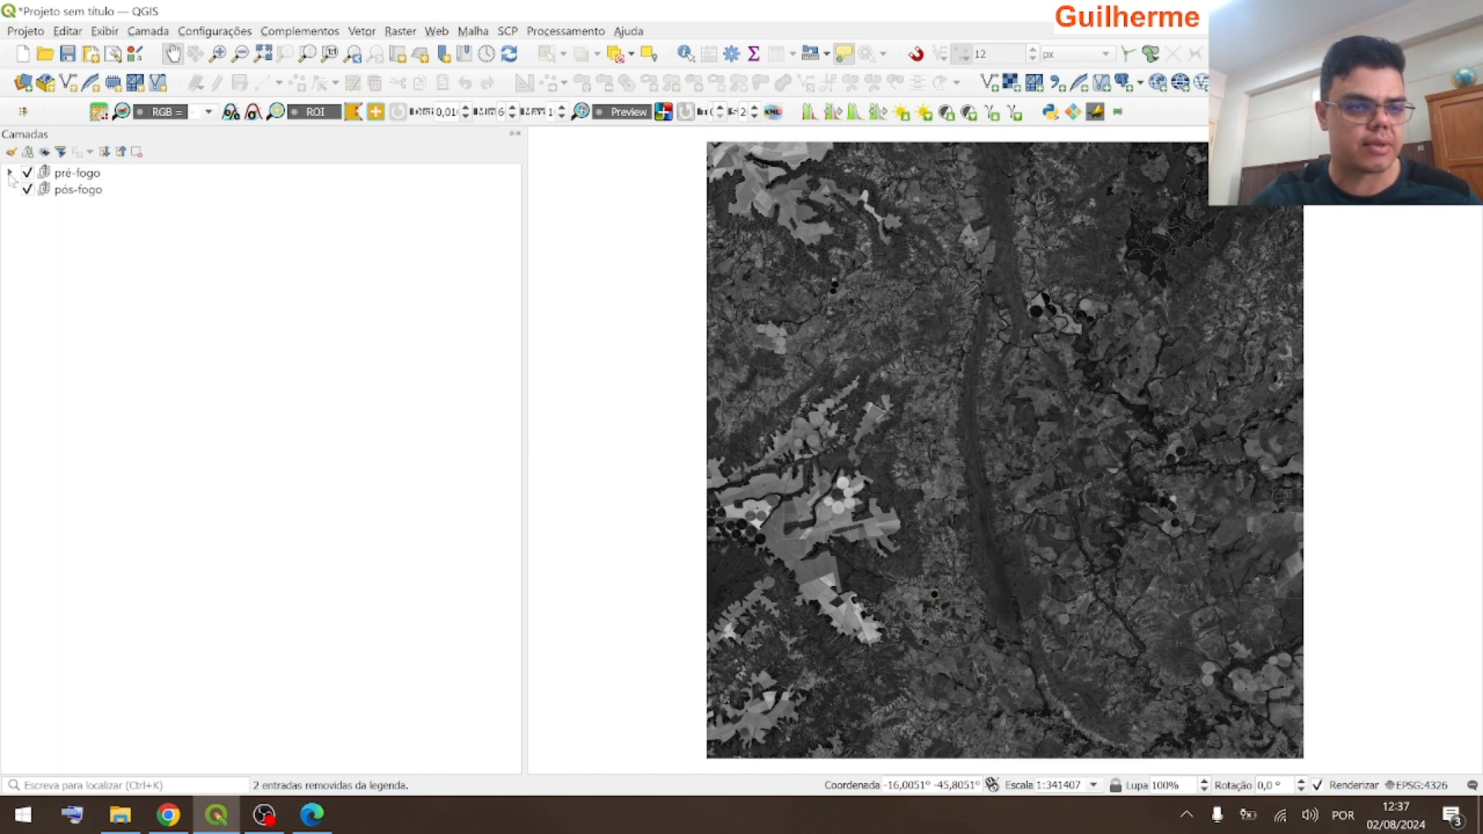
left_click(10, 173)
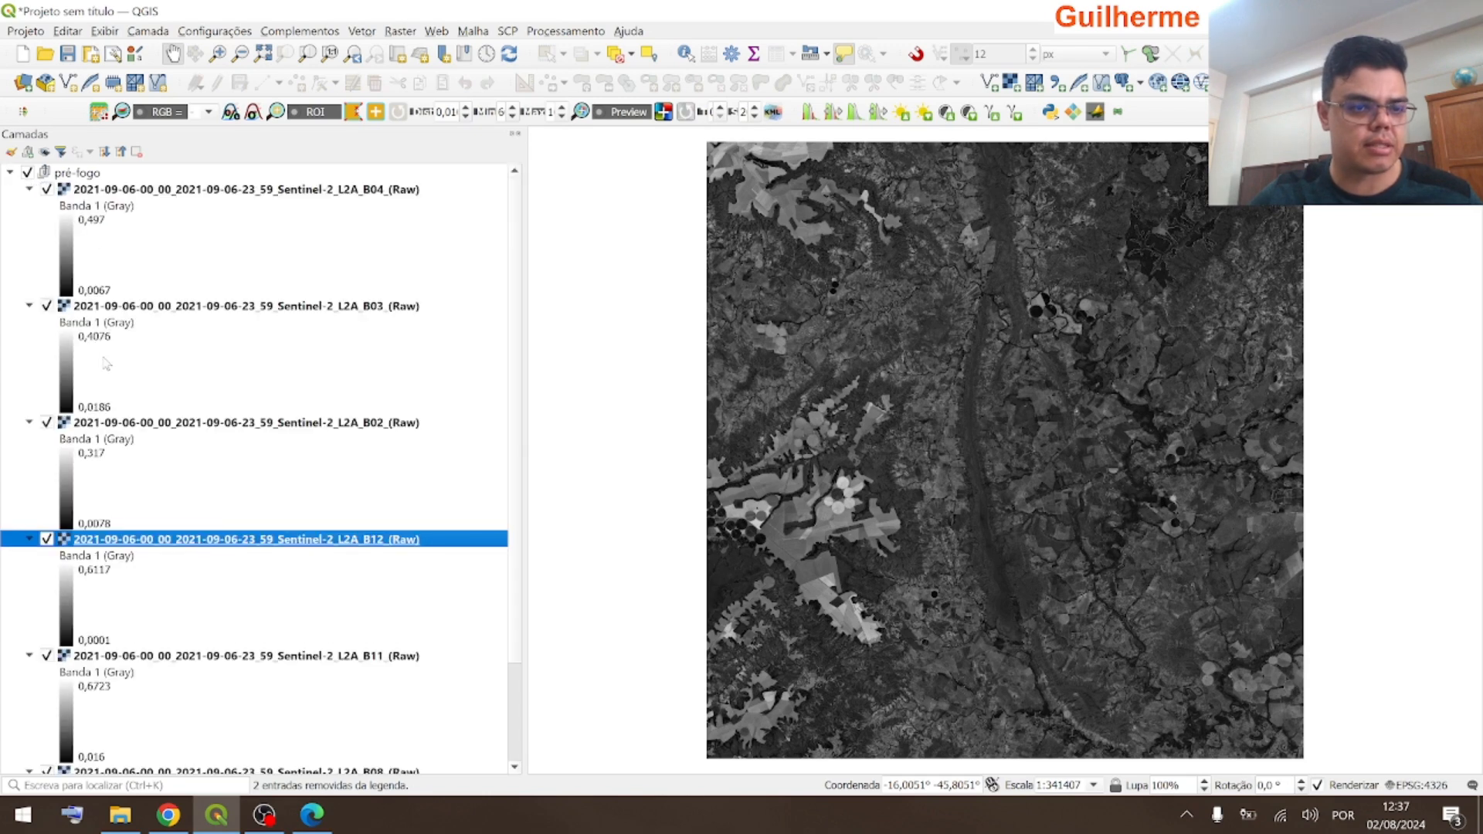
scroll(106, 364, "down", 3)
scroll(166, 545, "up", 3)
scroll(166, 544, "down", 3)
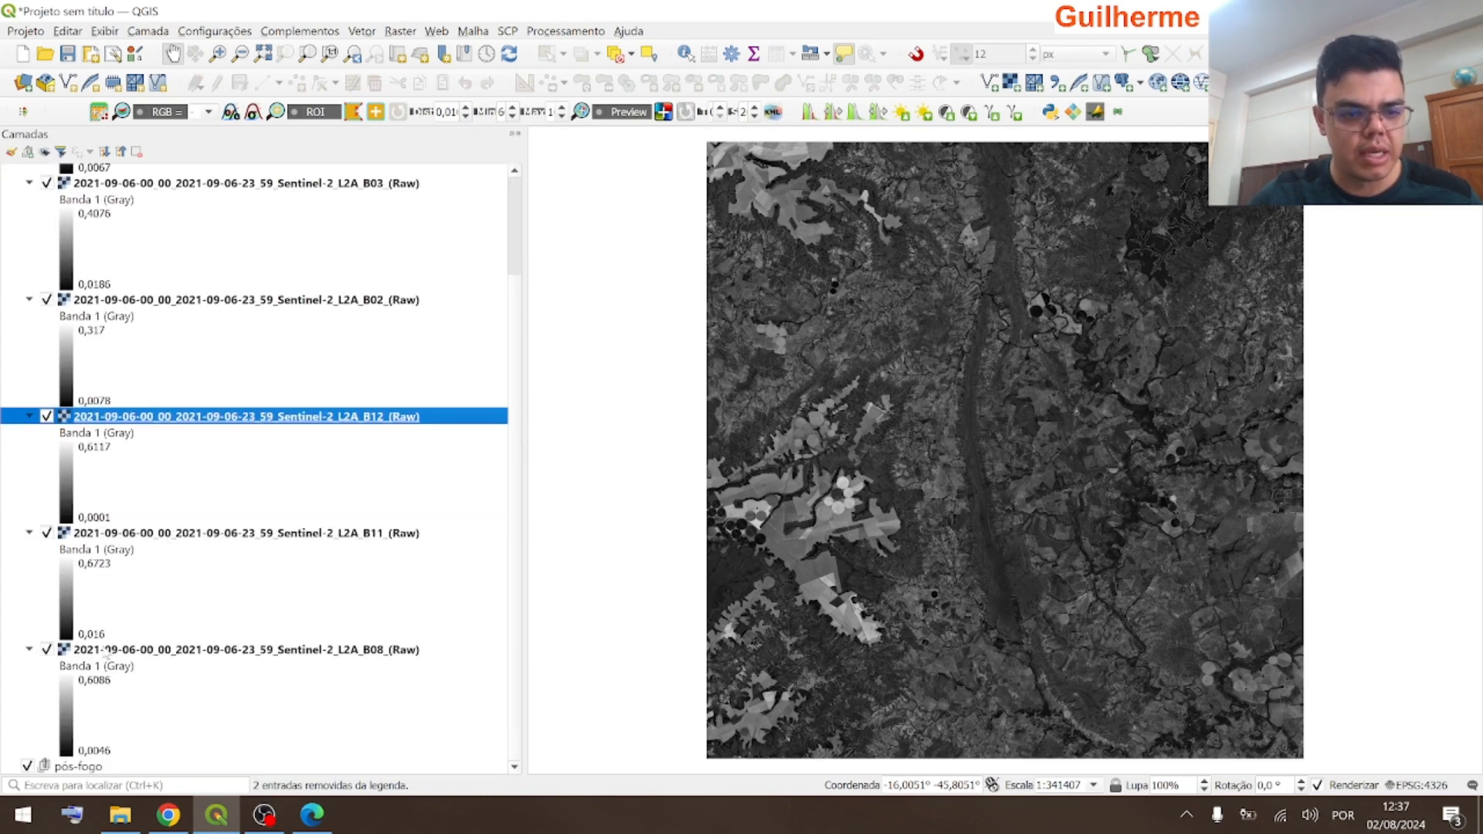
left_click(85, 765)
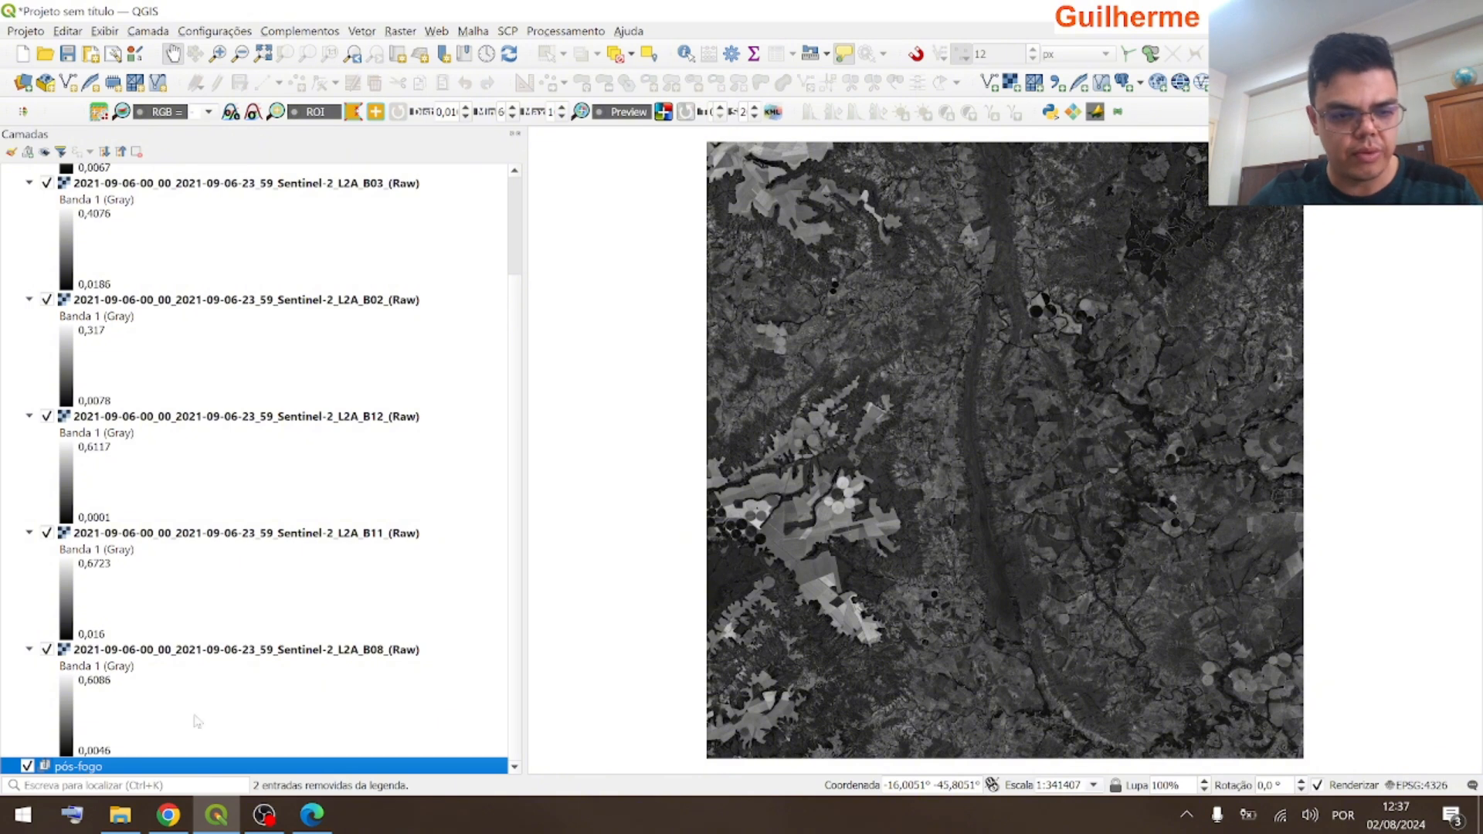
key("alt+Tab")
left_click(779, 156)
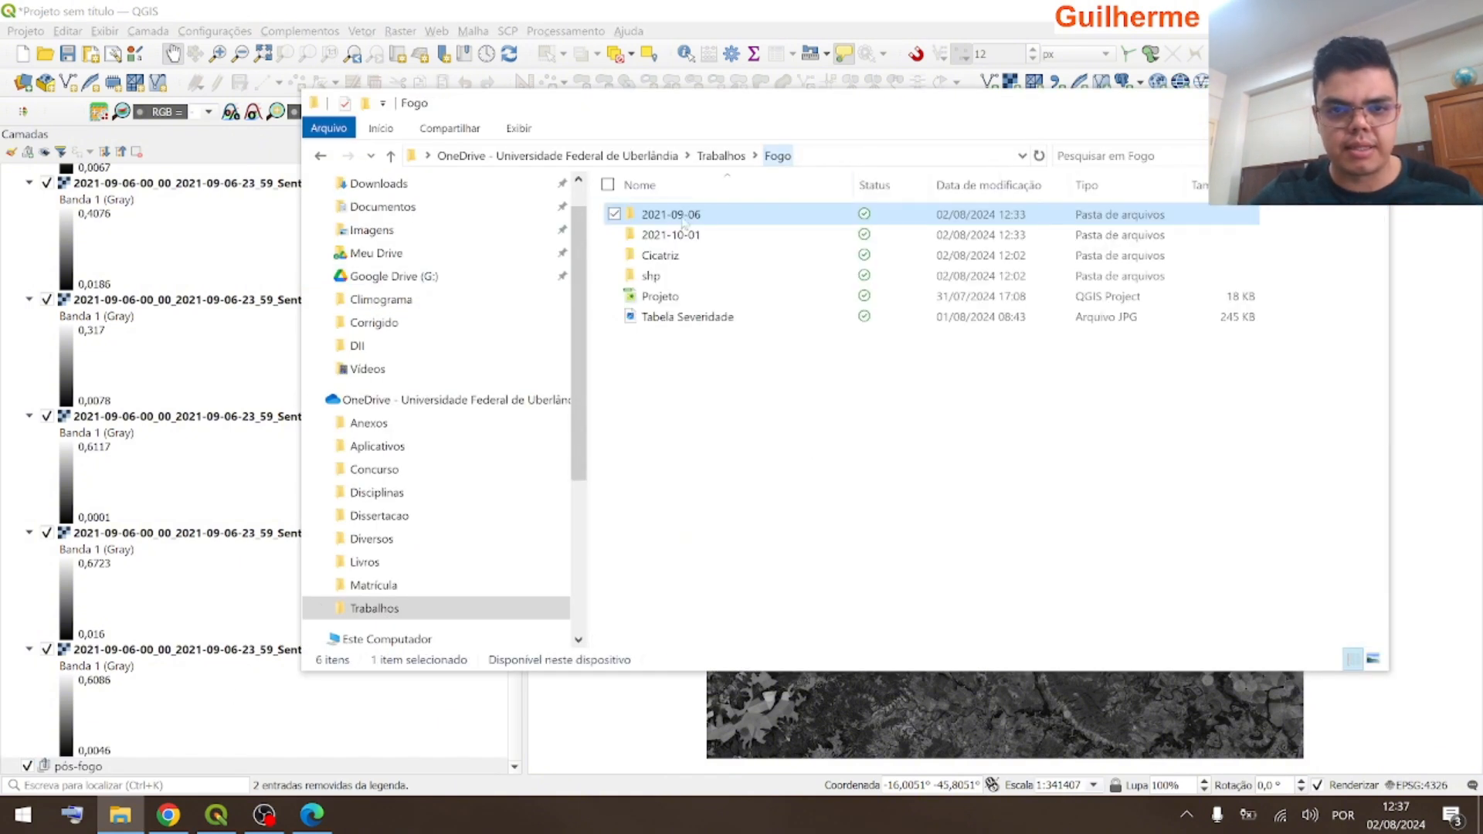
double_click(684, 240)
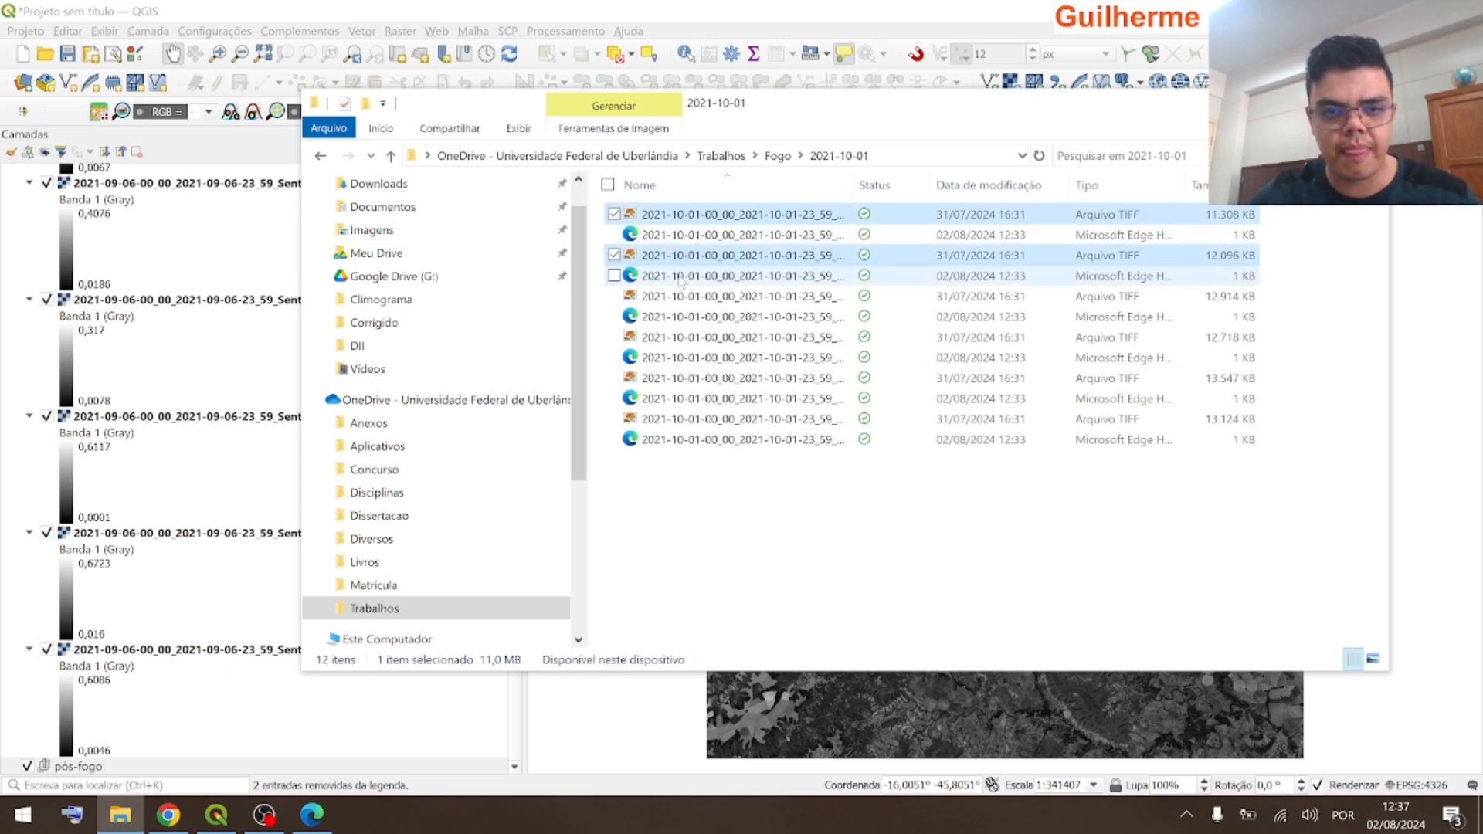
- Add the 2021-10-01 TIFF files of bands B02, B03, B04, B08, B11 and B12 to the pós-fogo group in QGIS
left_click(684, 255, "ctrl")
left_click(672, 296, "ctrl")
left_click(660, 337, "ctrl")
left_click(653, 378, "ctrl")
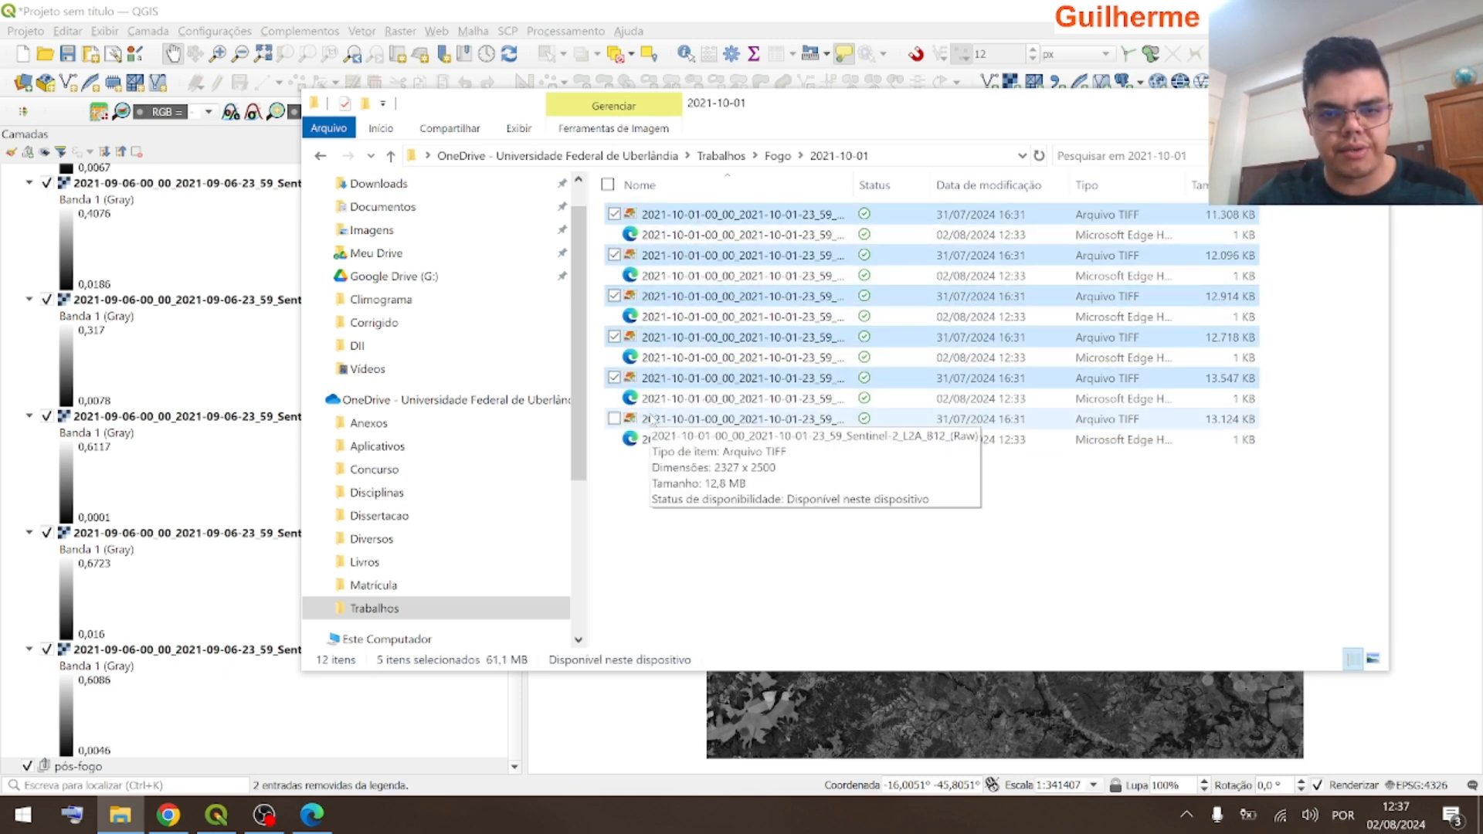
left_click(653, 419, "ctrl")
left_click_drag(830, 340, 693, 447)
scroll(157, 683, "down", 2)
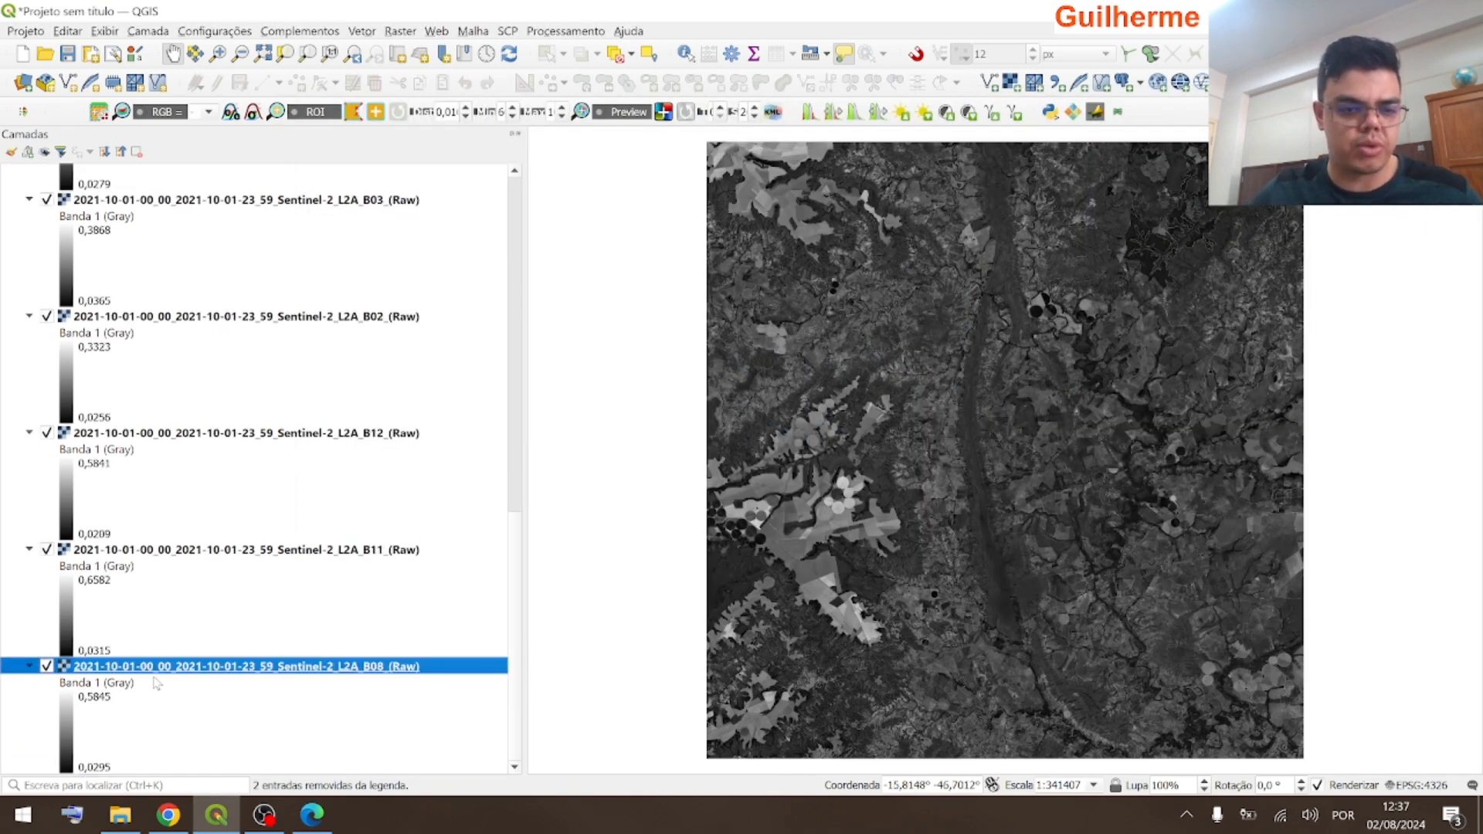
scroll(68, 312, "up", 2)
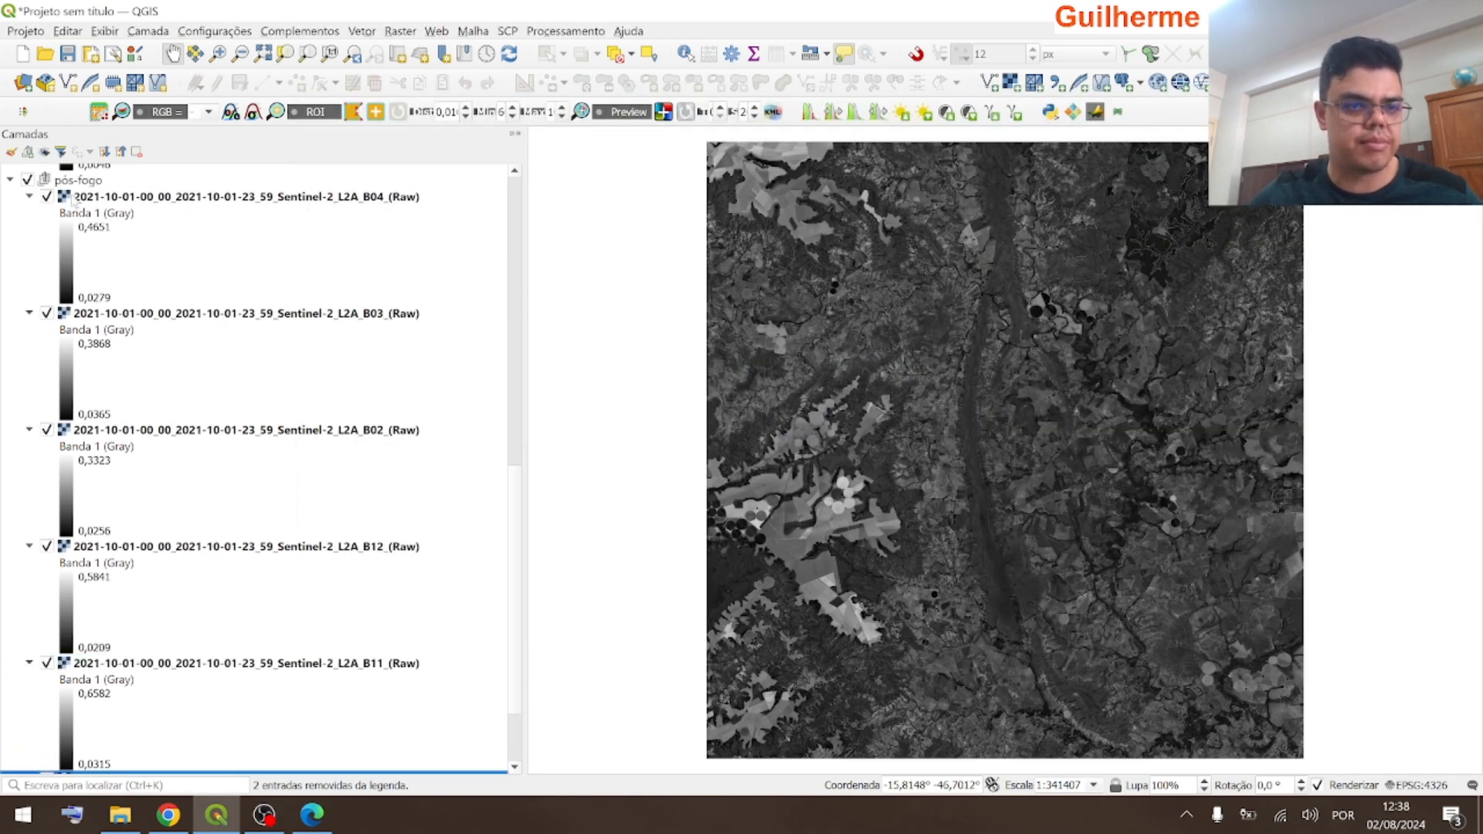
- Collapse the whole layer tree, then expand the pré-fogo and pós-fogo groups to list only their layer names
left_click(65, 195)
scroll(78, 232, "up", 10)
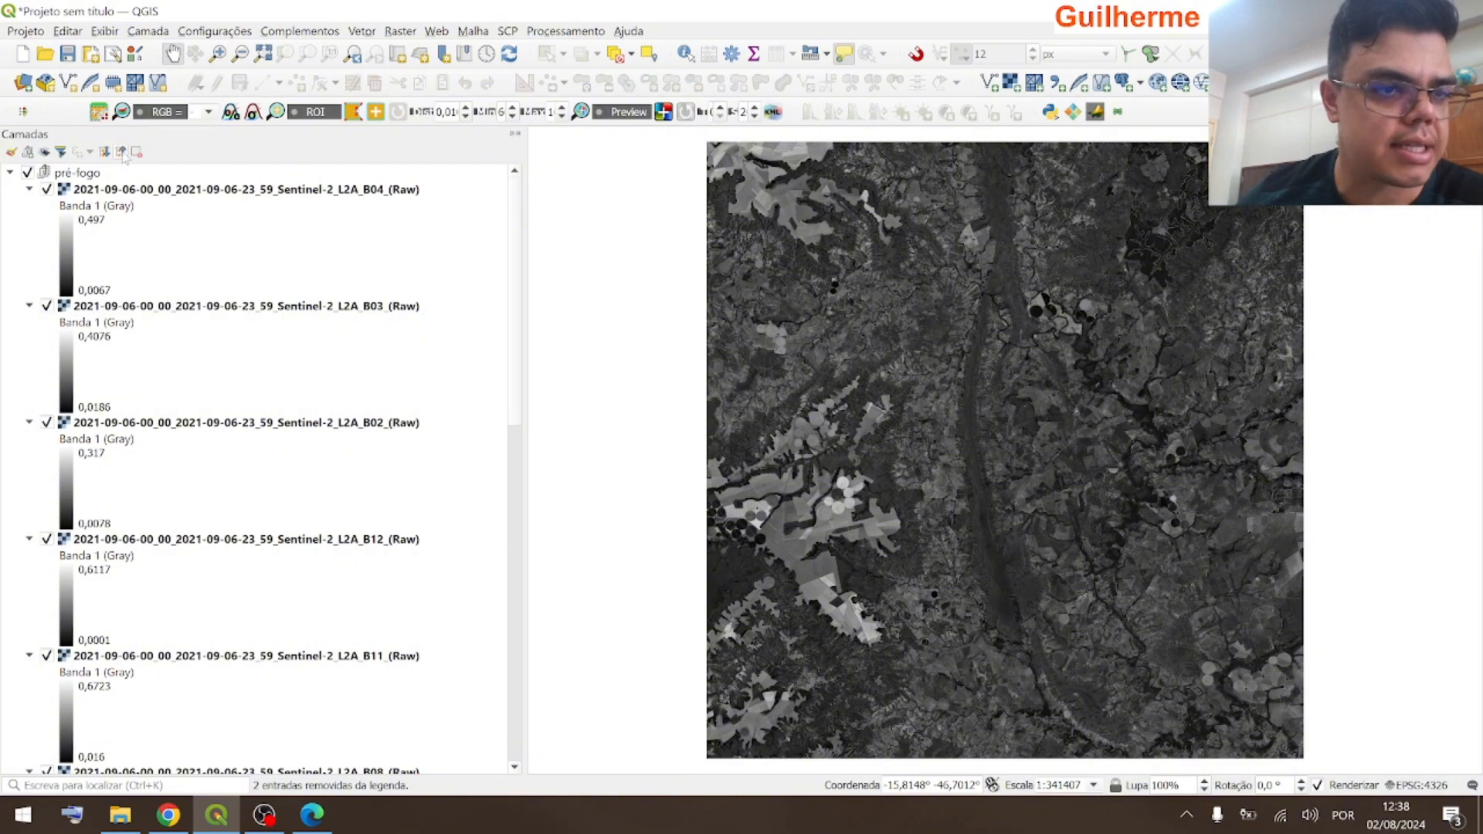
left_click(122, 153)
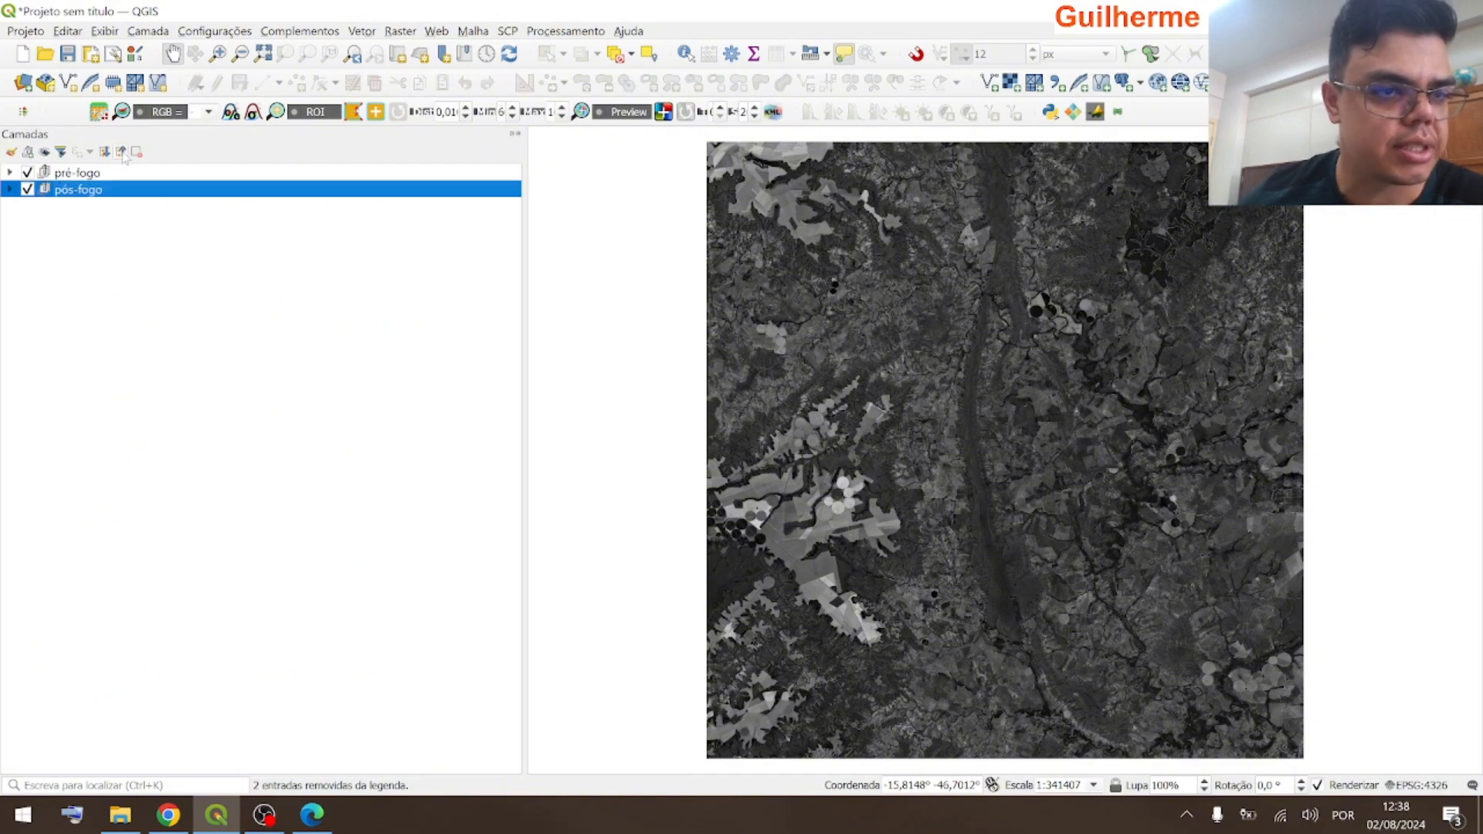
left_click(10, 173)
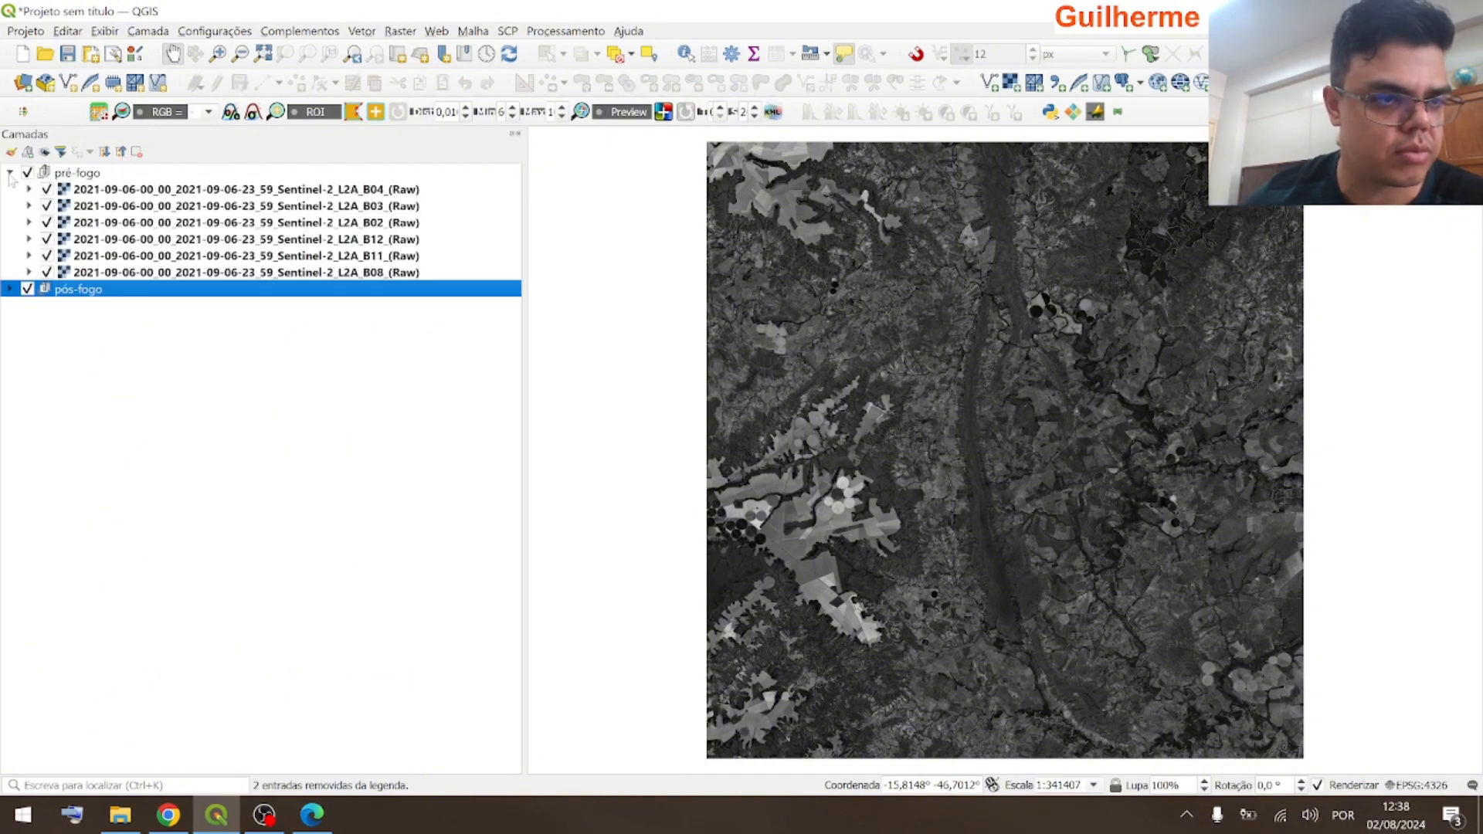
left_click(10, 288)
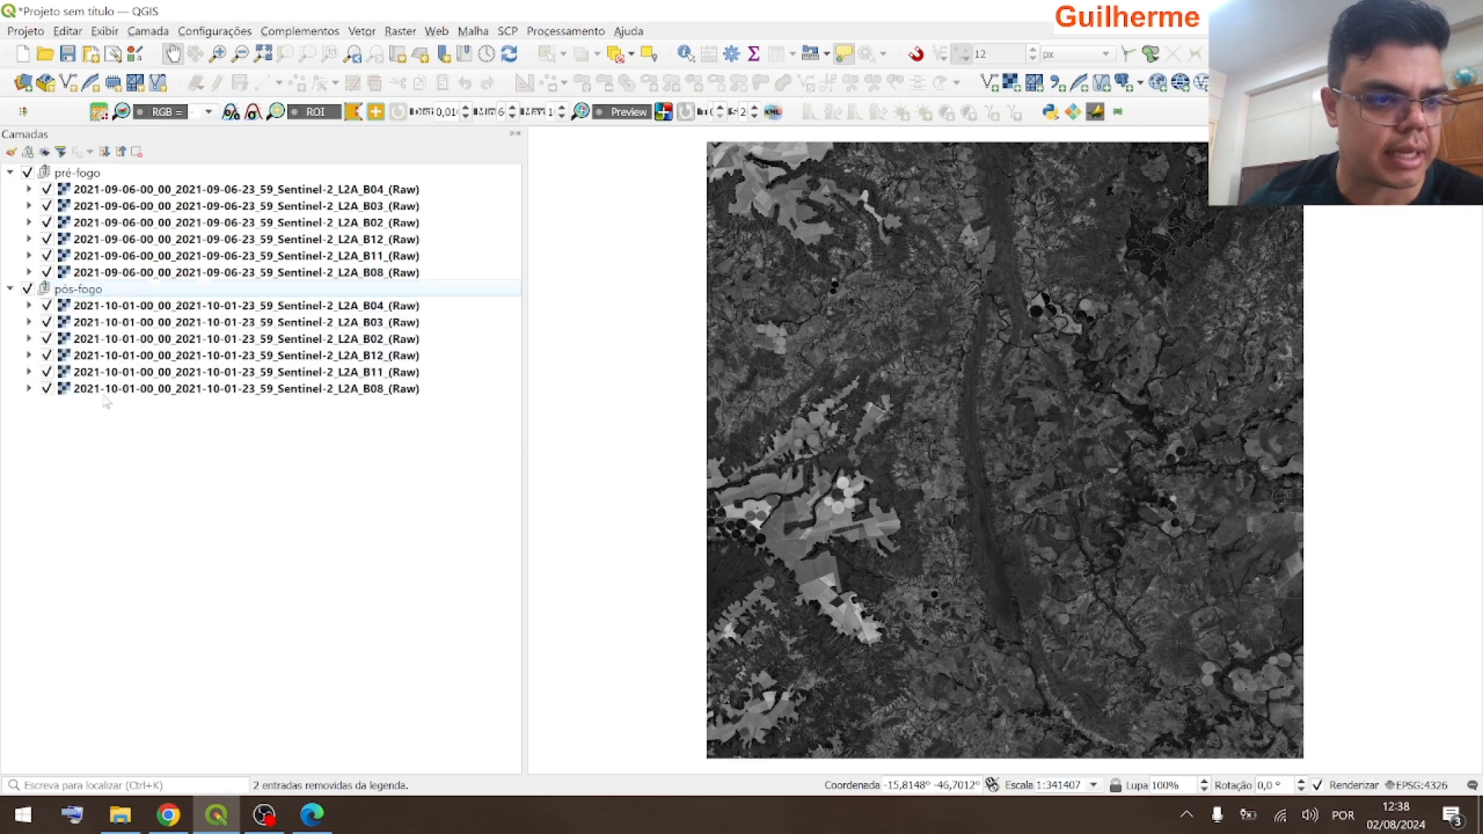
left_click(158, 207)
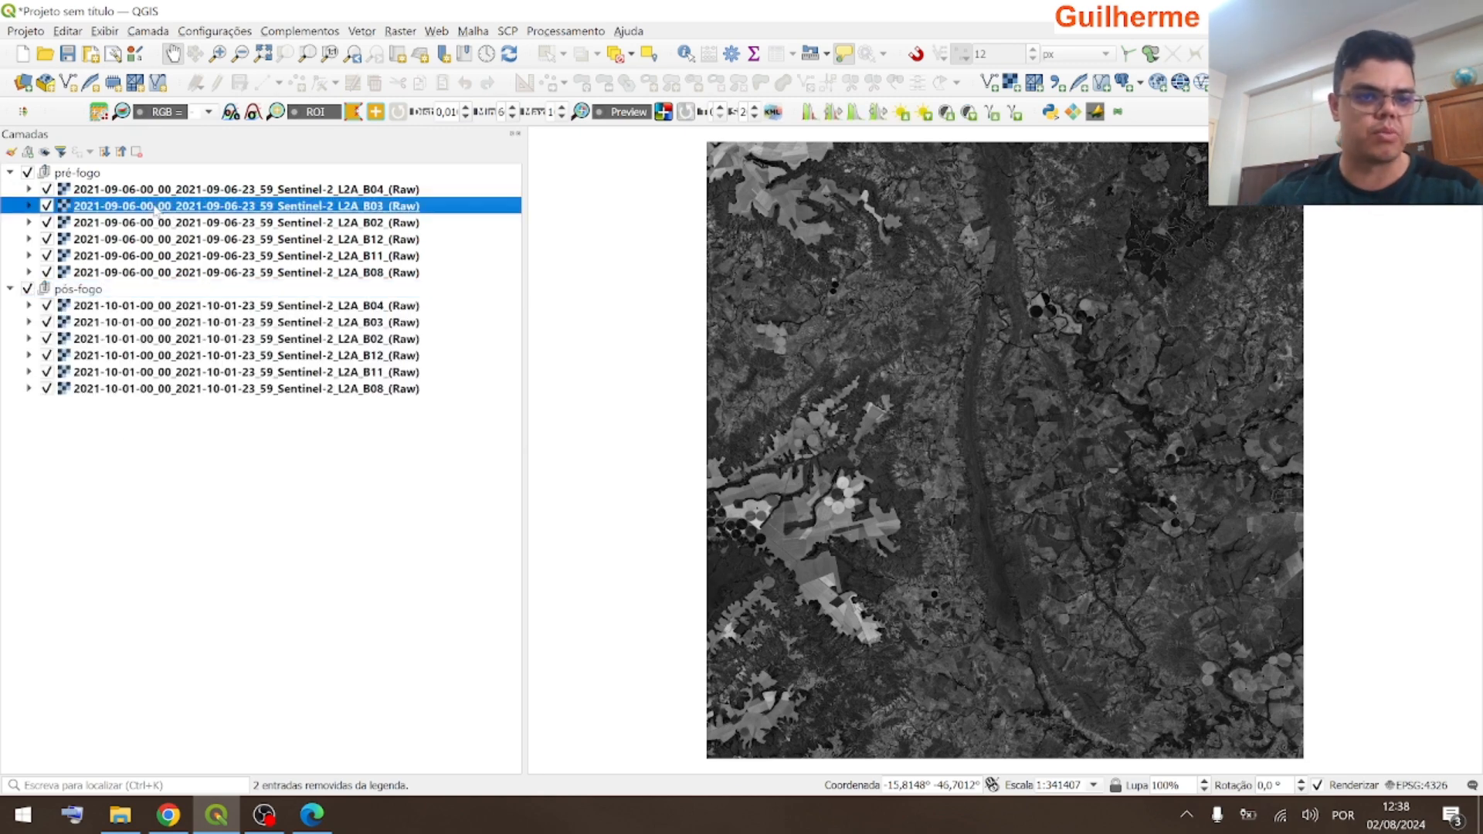
left_click(133, 340)
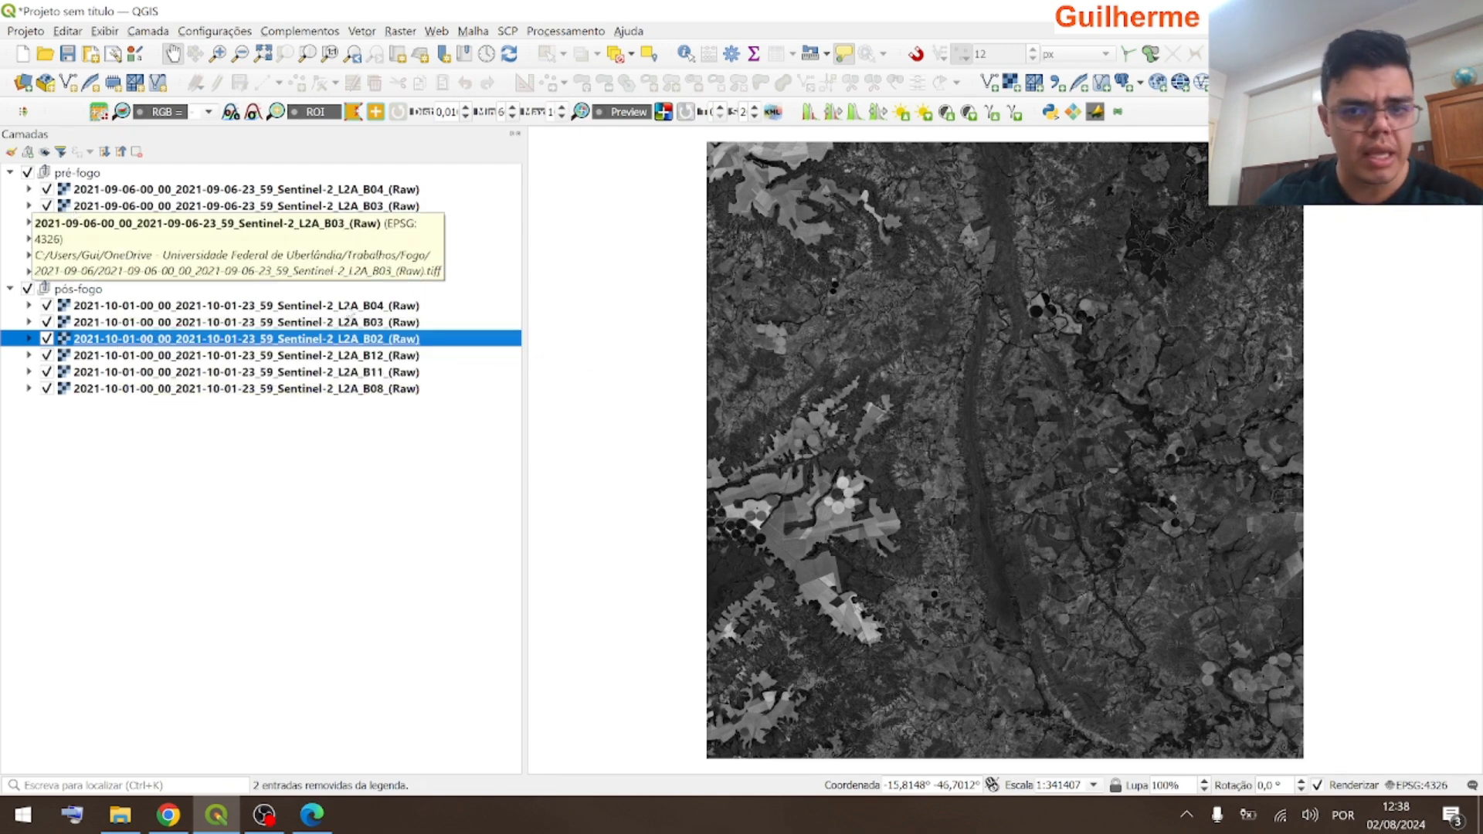
left_click_drag(903, 408, 887, 410)
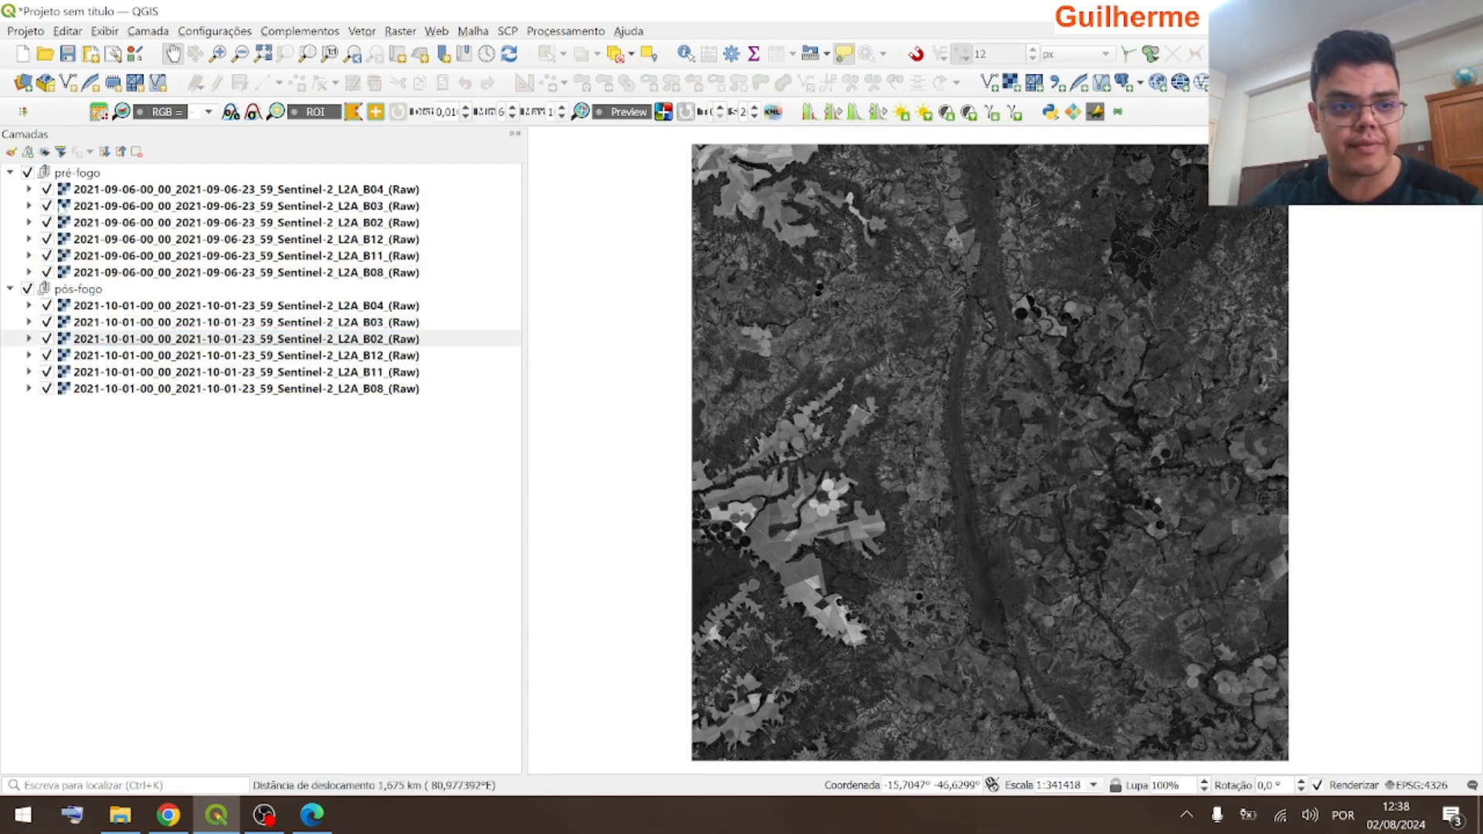
- Hide all six 2021-09-06 band layers in the pré-fogo group
left_click_drag(1031, 397, 965, 422)
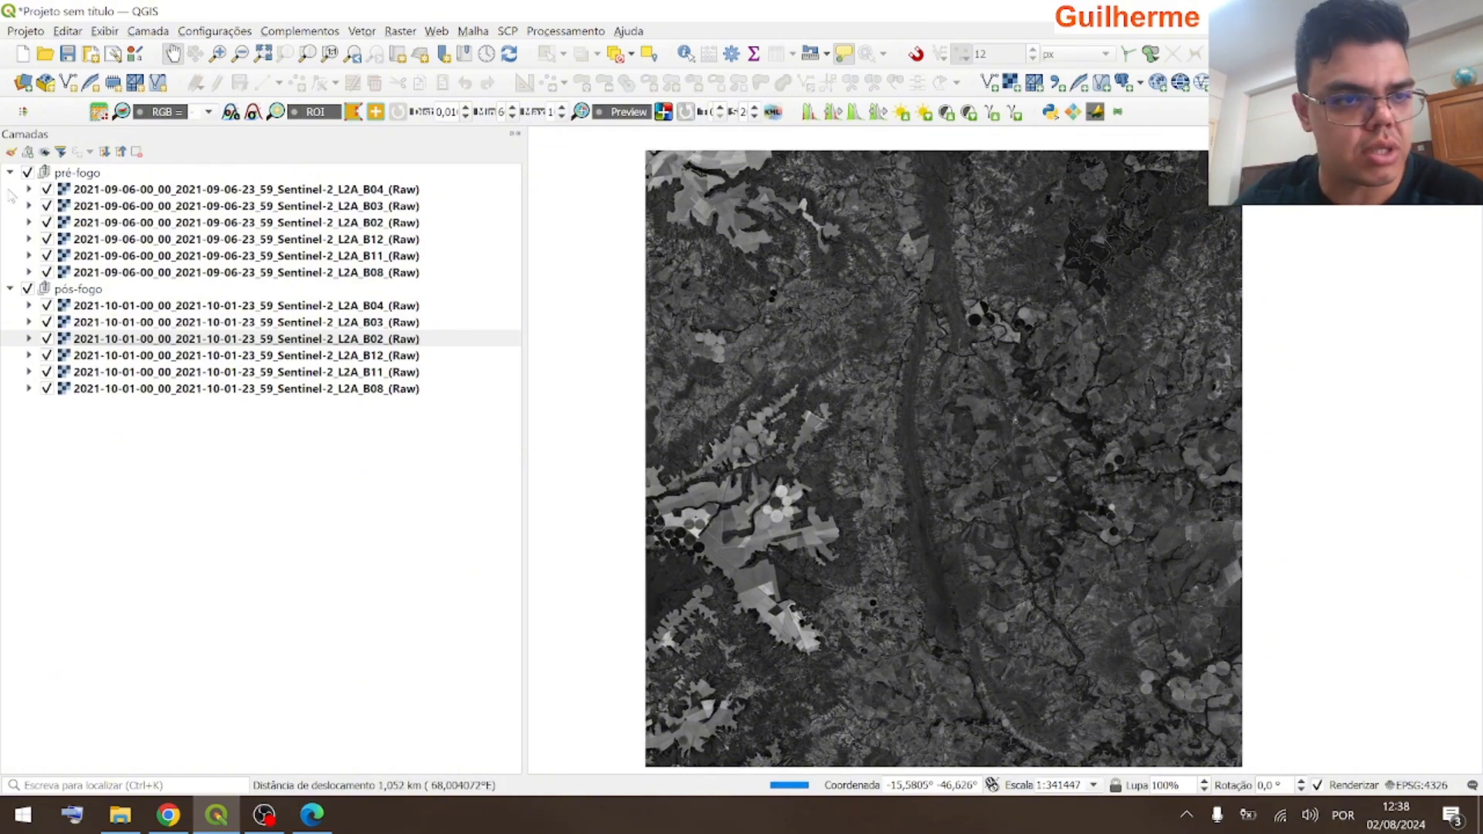
left_click(46, 189)
left_click(46, 205)
left_click(46, 223)
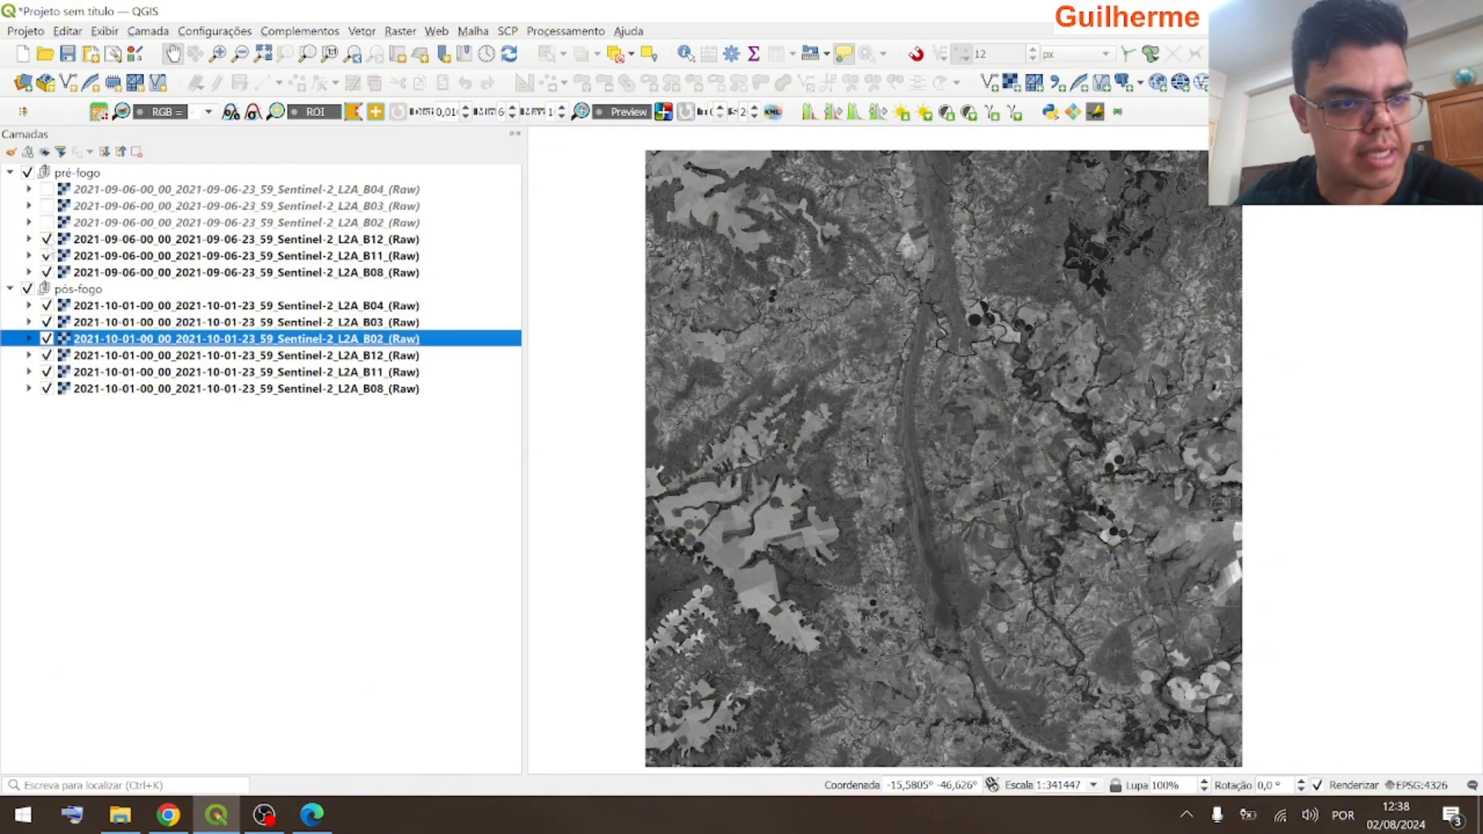
left_click(46, 239)
left_click(46, 256)
left_click(47, 272)
- Hide all six 2021-10-01 band layers in the pós-fogo group
left_click(46, 305)
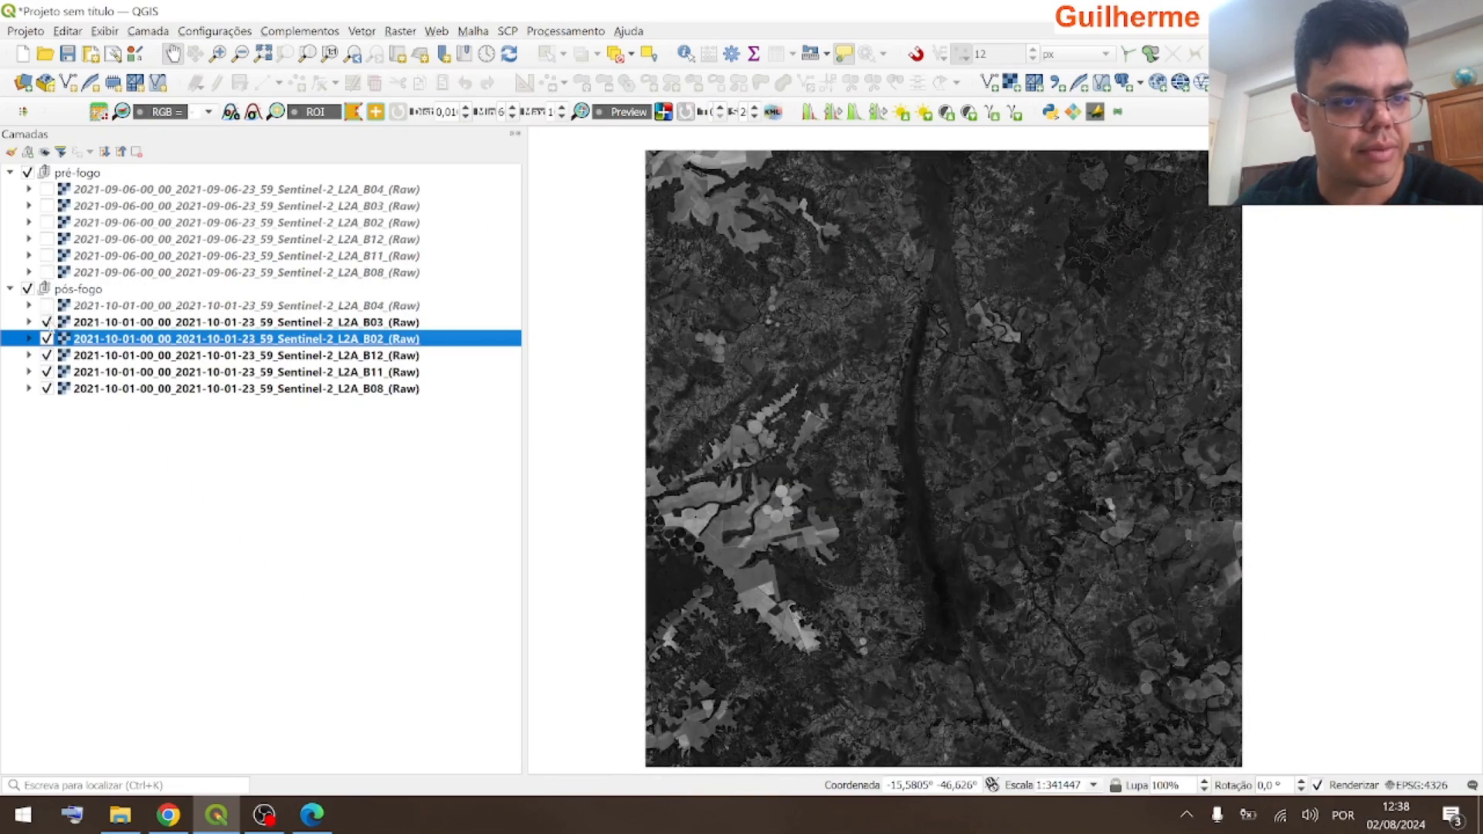
left_click(46, 322)
left_click(46, 338)
left_click(47, 356)
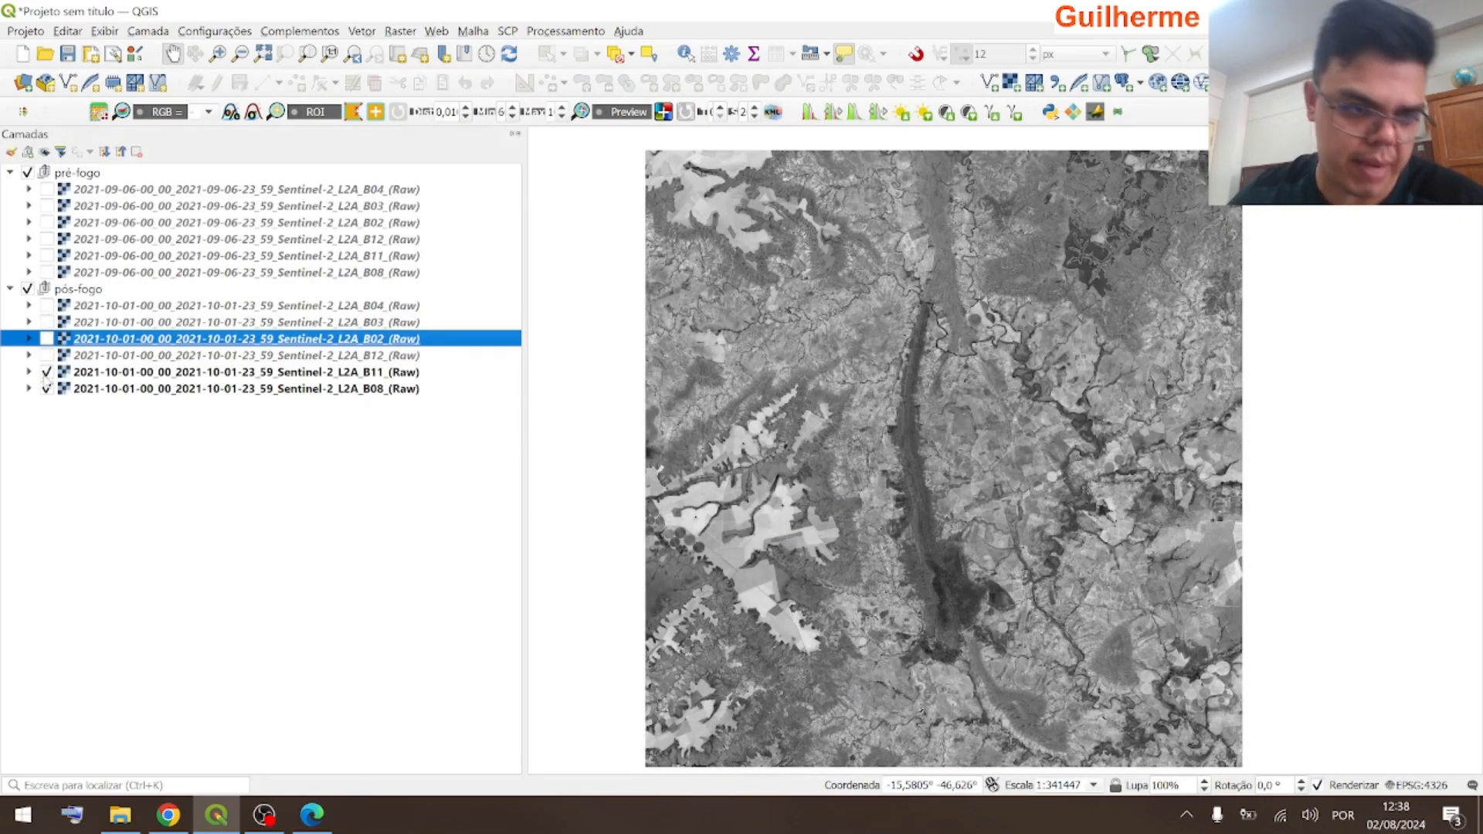
left_click(47, 371)
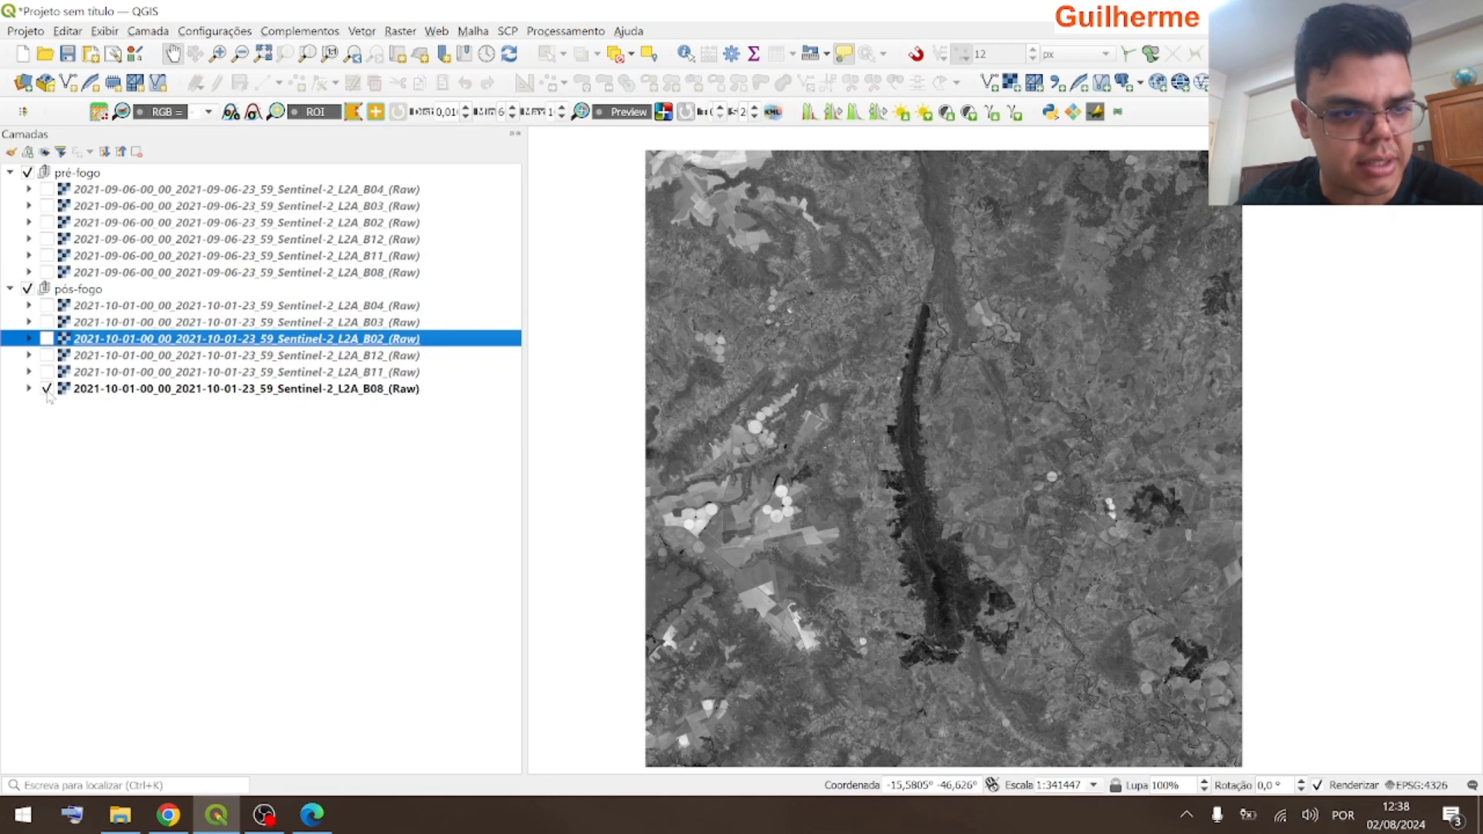
left_click(47, 389)
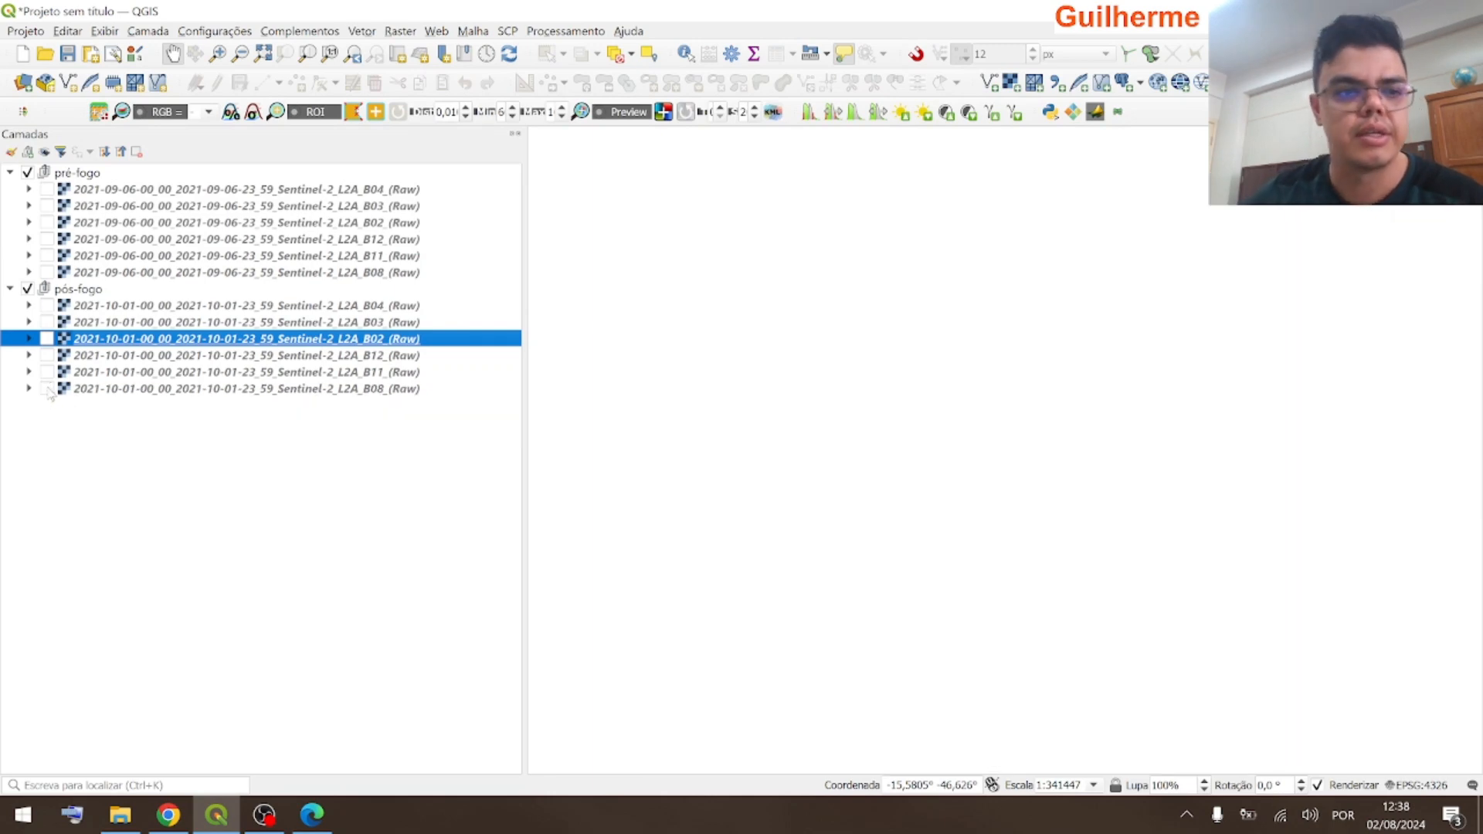
left_click(807, 349)
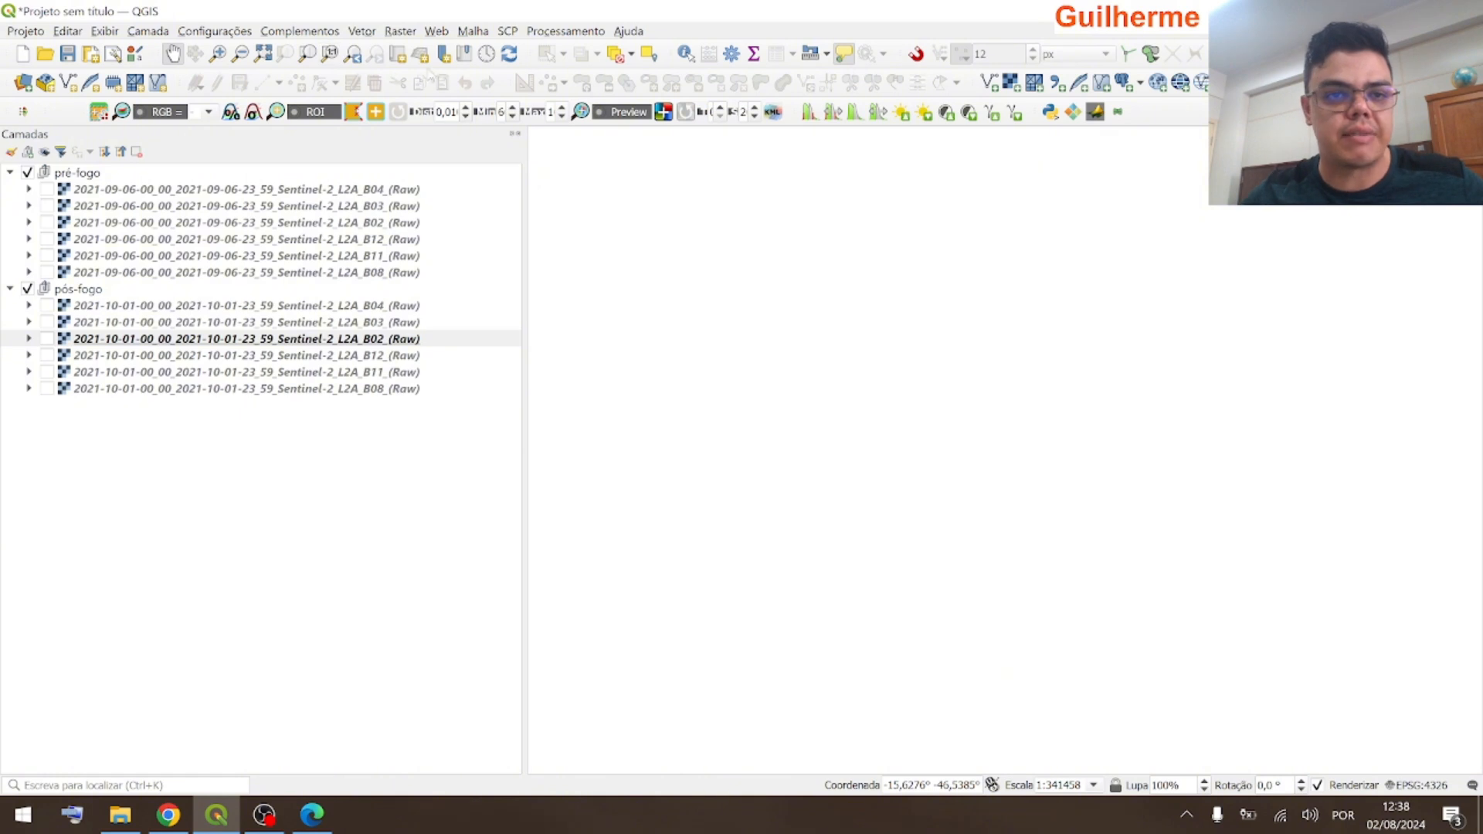
- Start the raster Mosaico tool with the 2021-09-06 bands B02, B03 and B04 as input layers, checking the visible RGB combination in the PDF slides
left_click(400, 32)
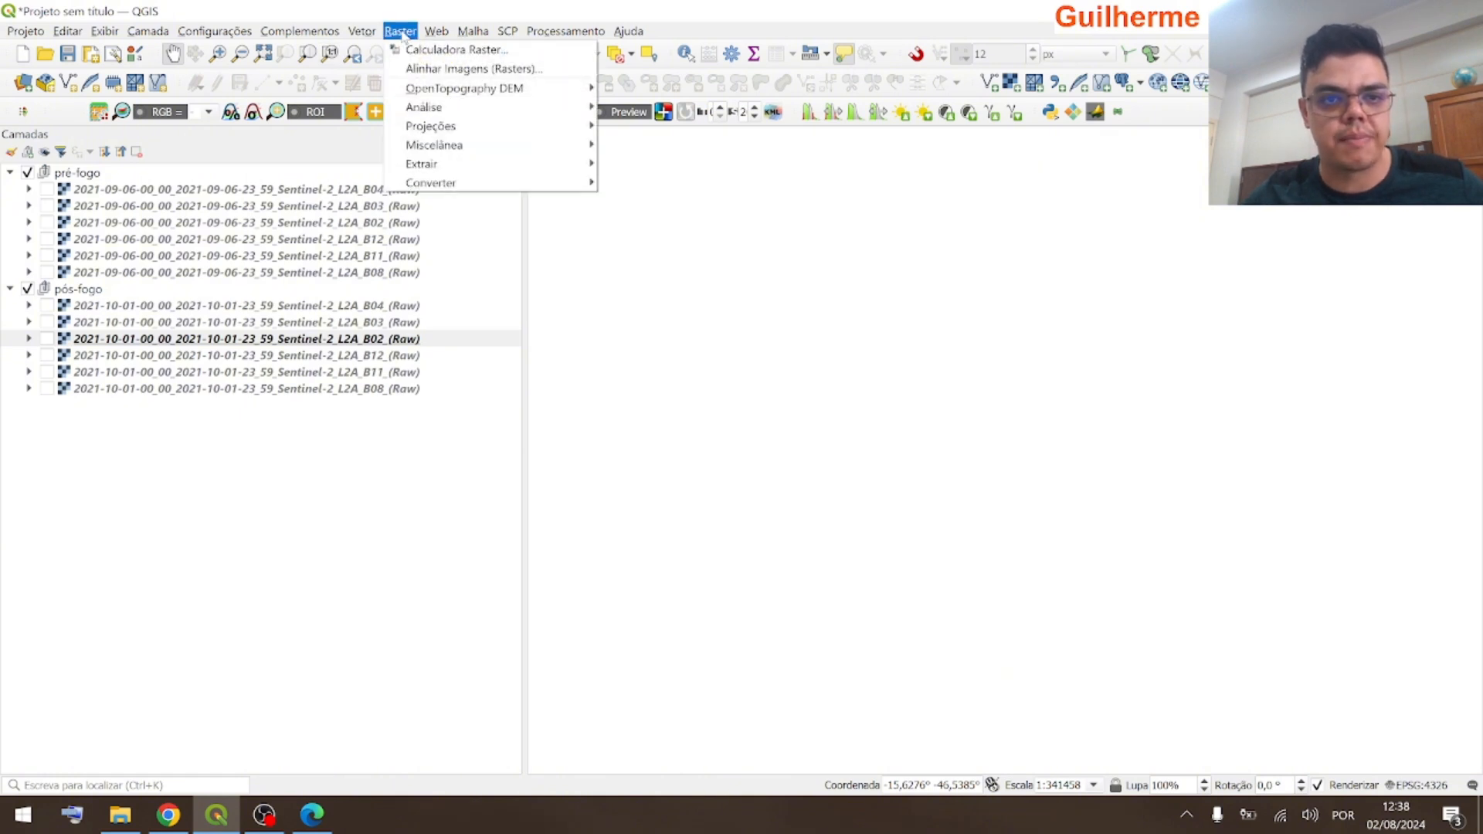
mouse_move(435, 151)
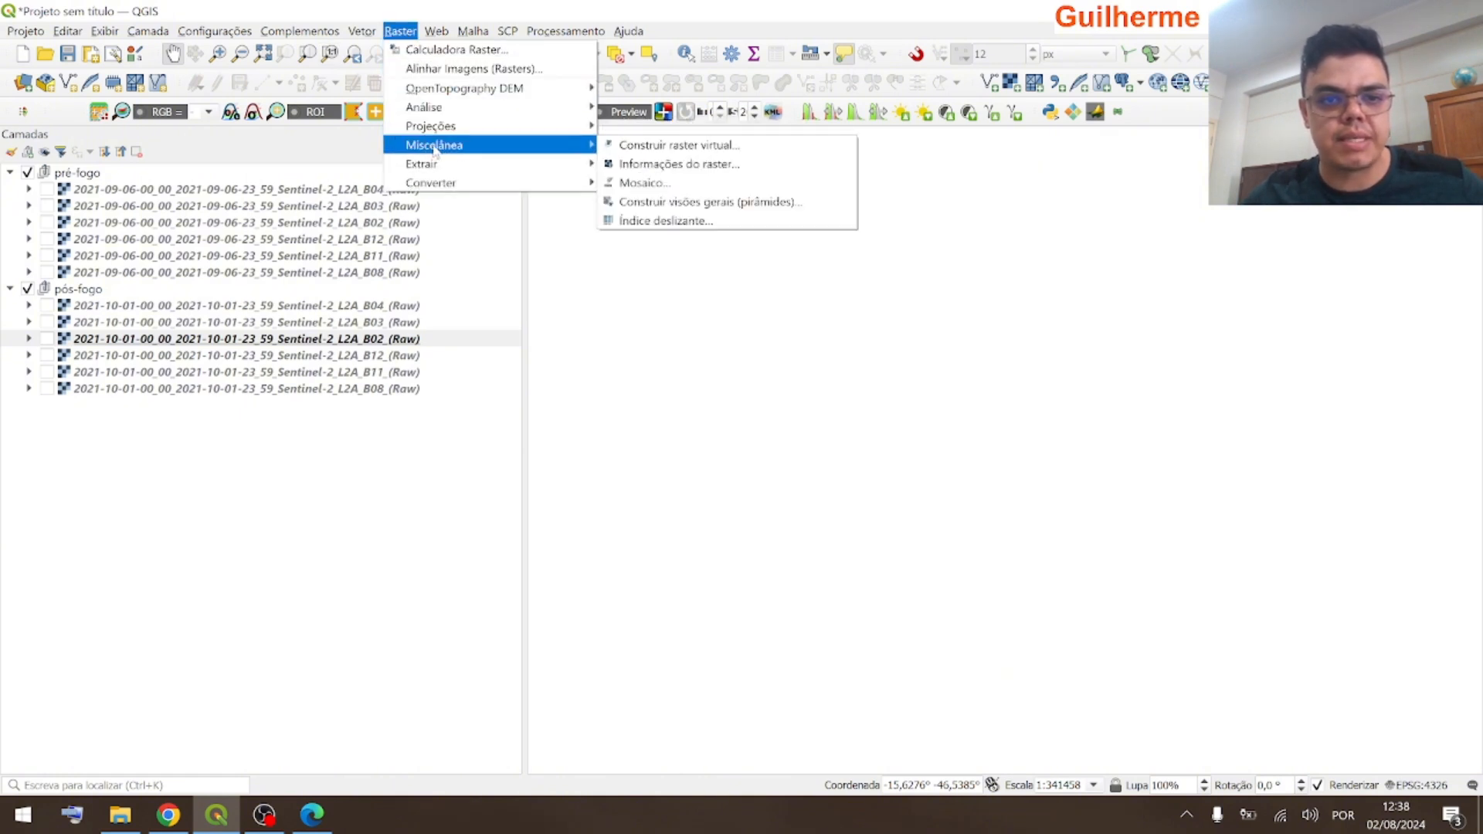
left_click(642, 184)
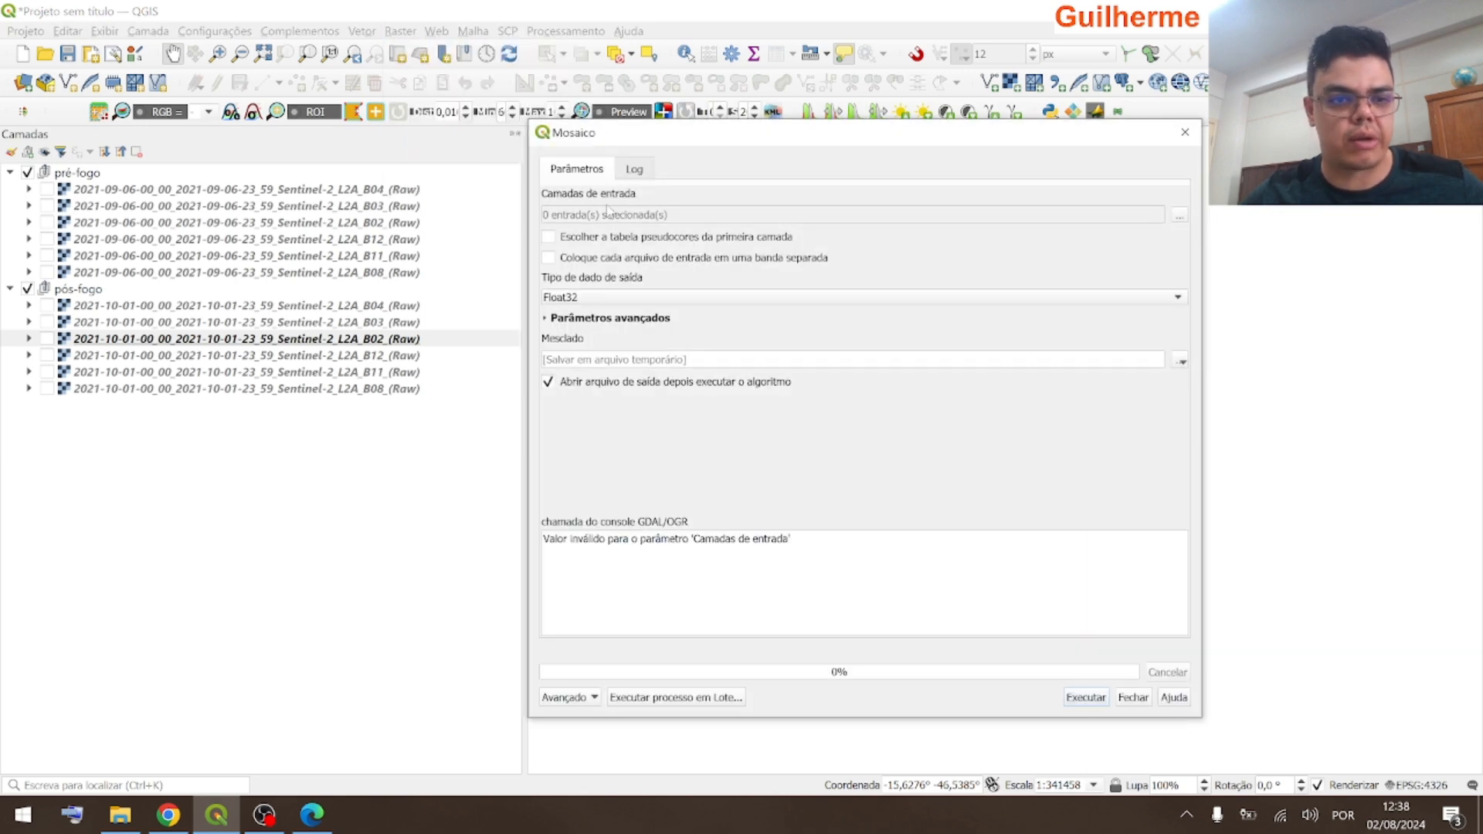
left_click(1180, 219)
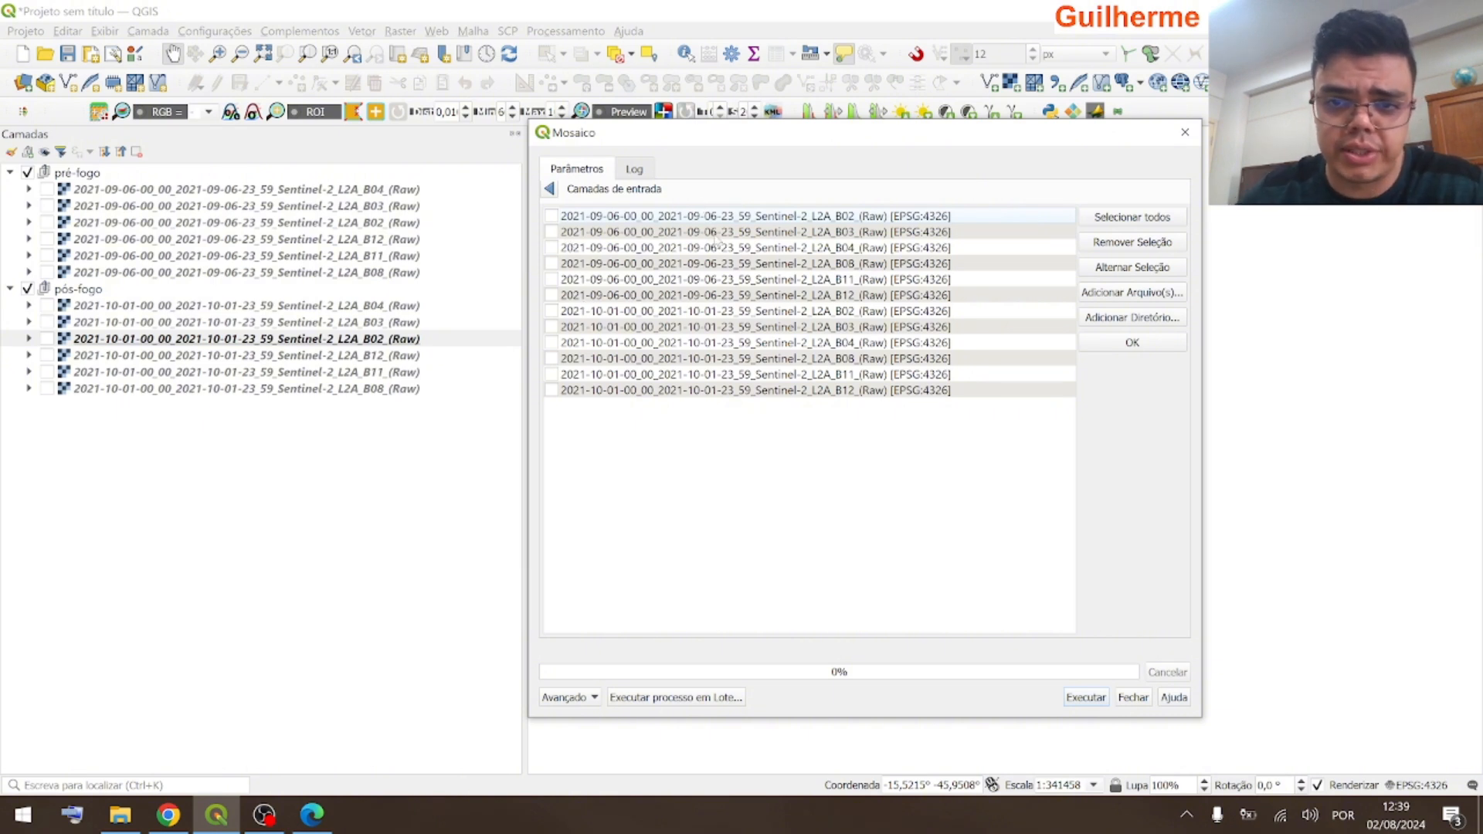
left_click(693, 248)
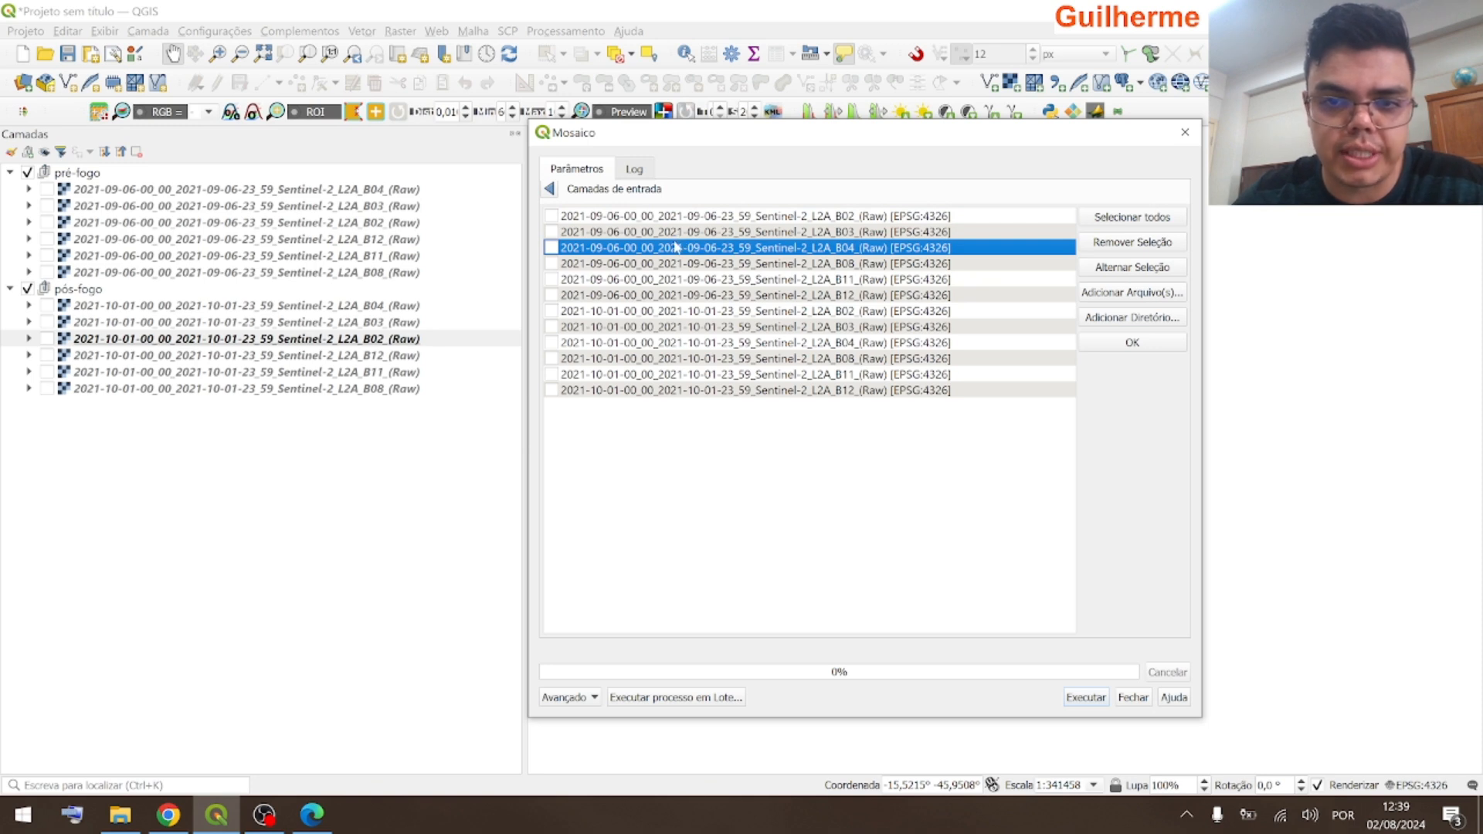
left_click(551, 247)
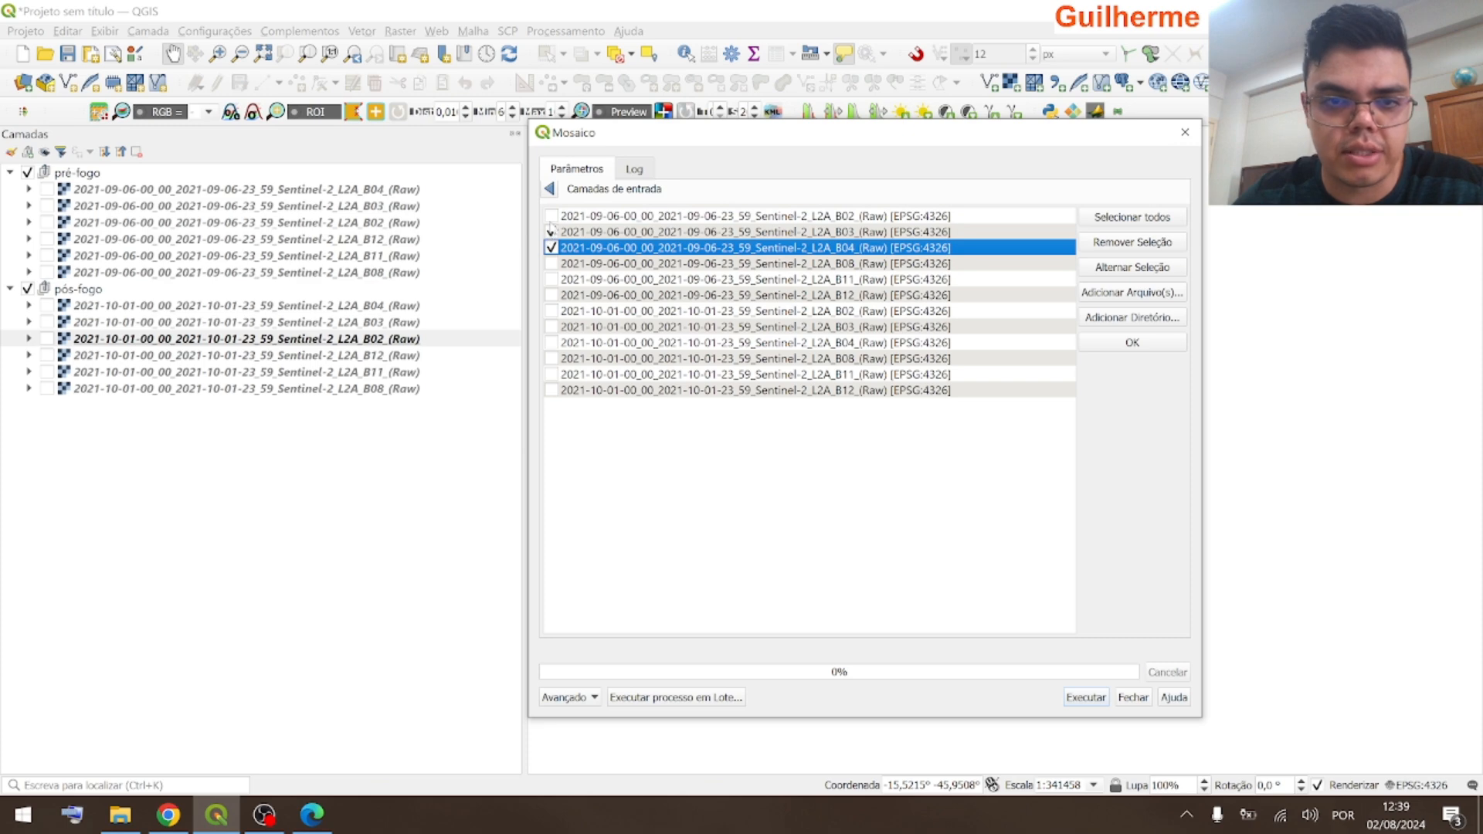
left_click(551, 231)
left_click(551, 217)
left_click(312, 814)
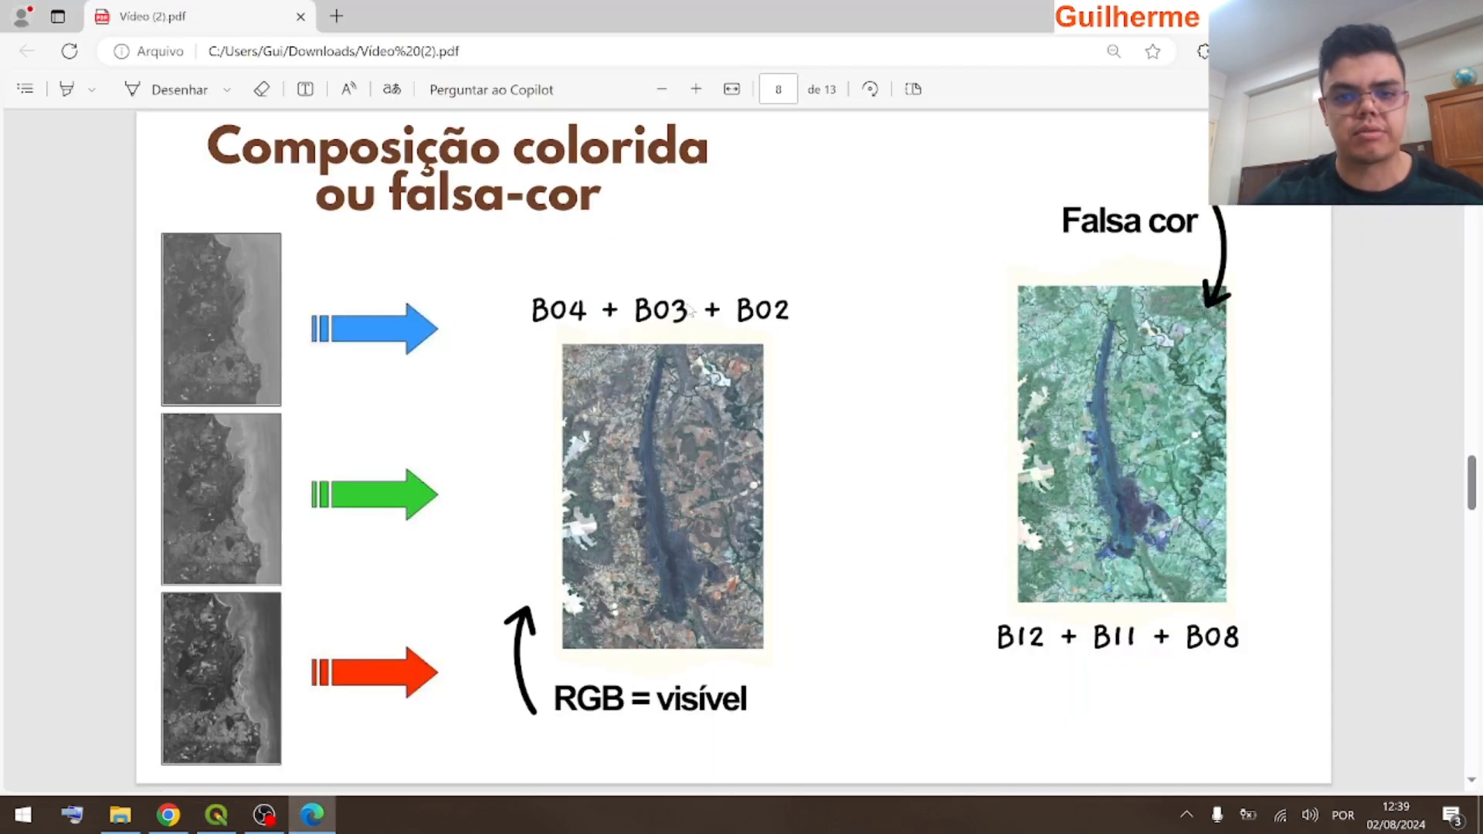
key("alt+Tab")
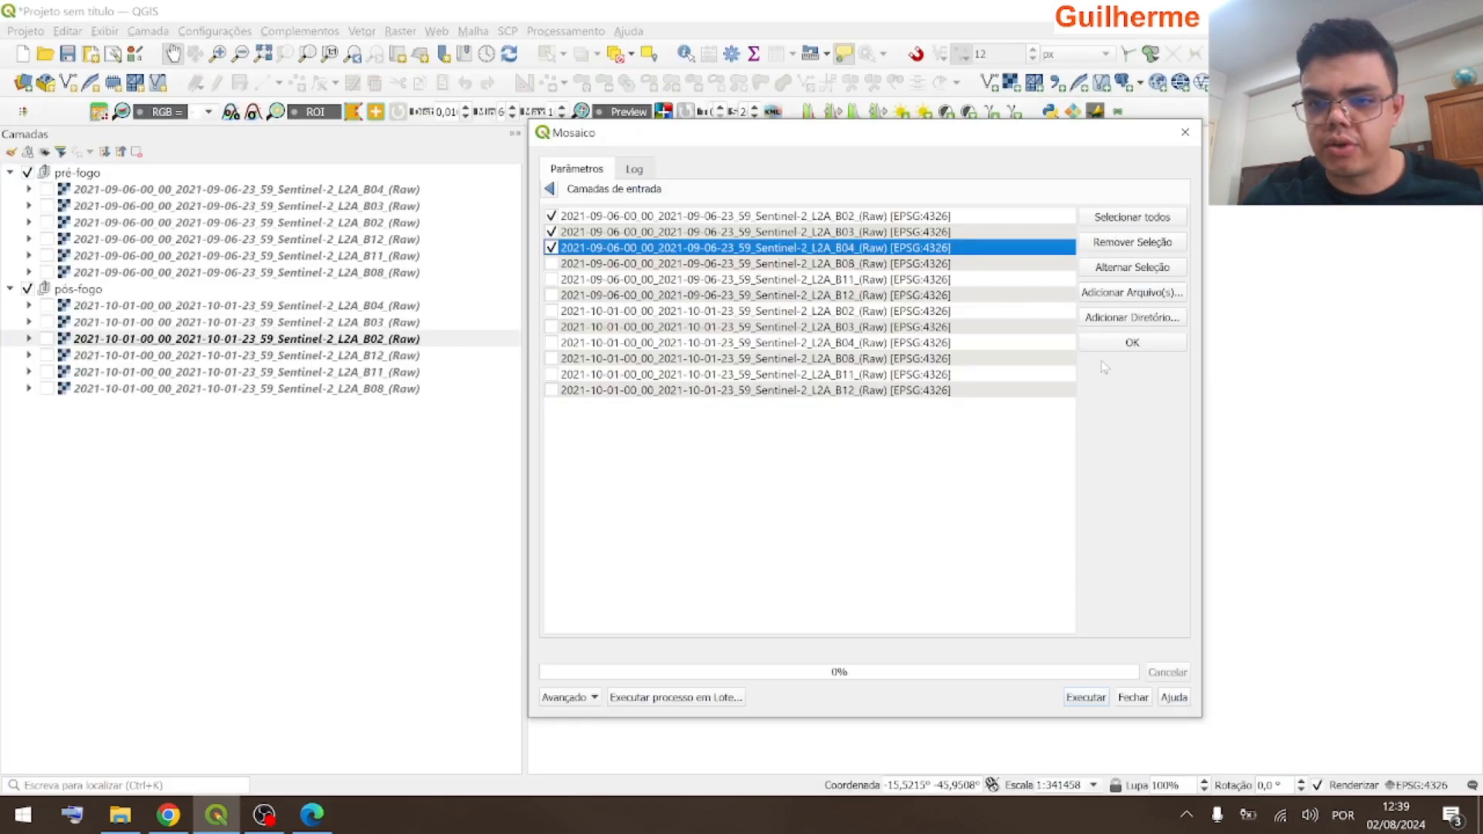
left_click(1114, 348)
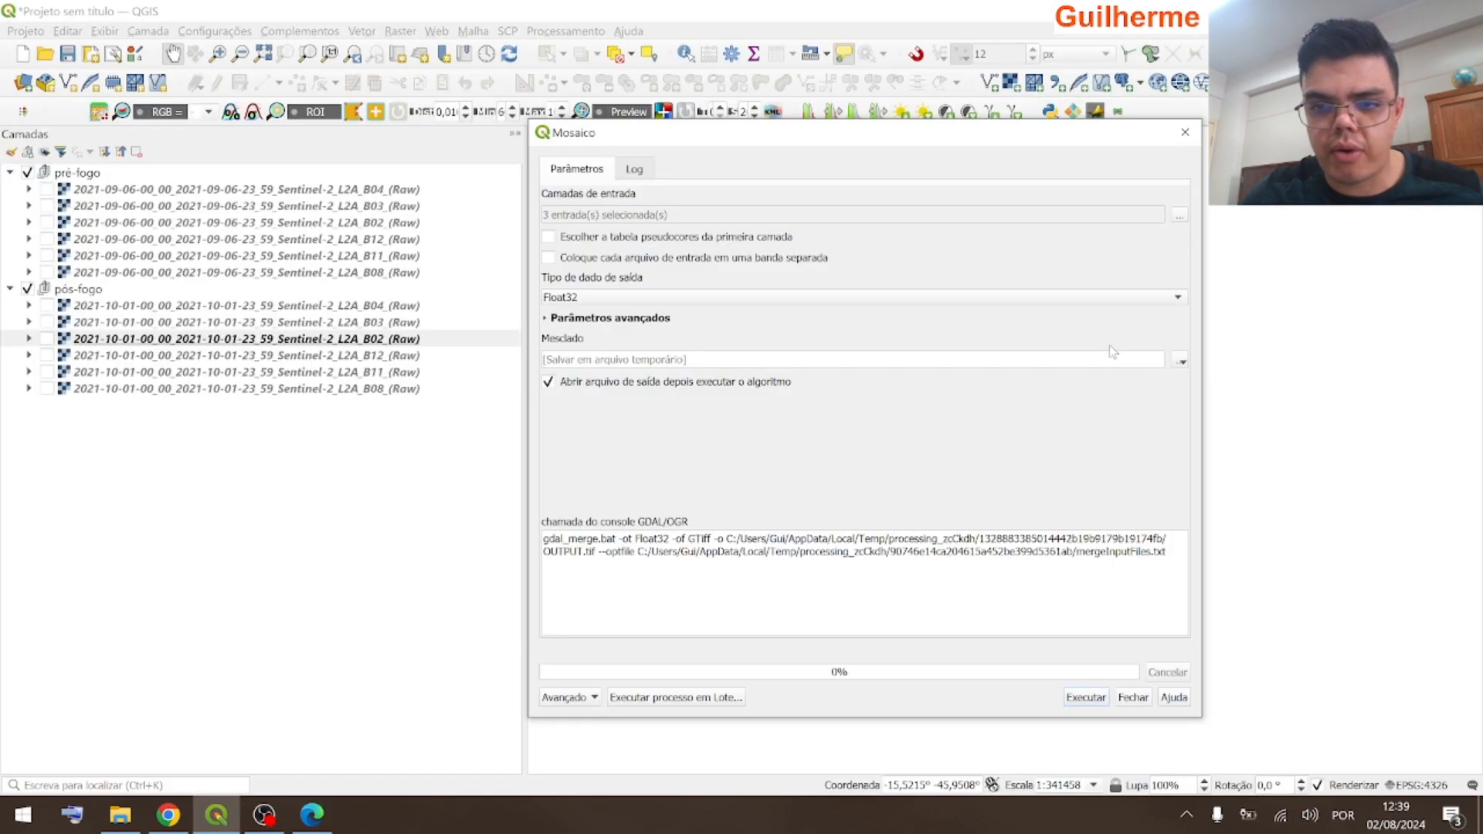
- Have the mosaic place each input file in a separate band and save its output as RGB in the Fogo/2021-09-06 folder
left_click(548, 258)
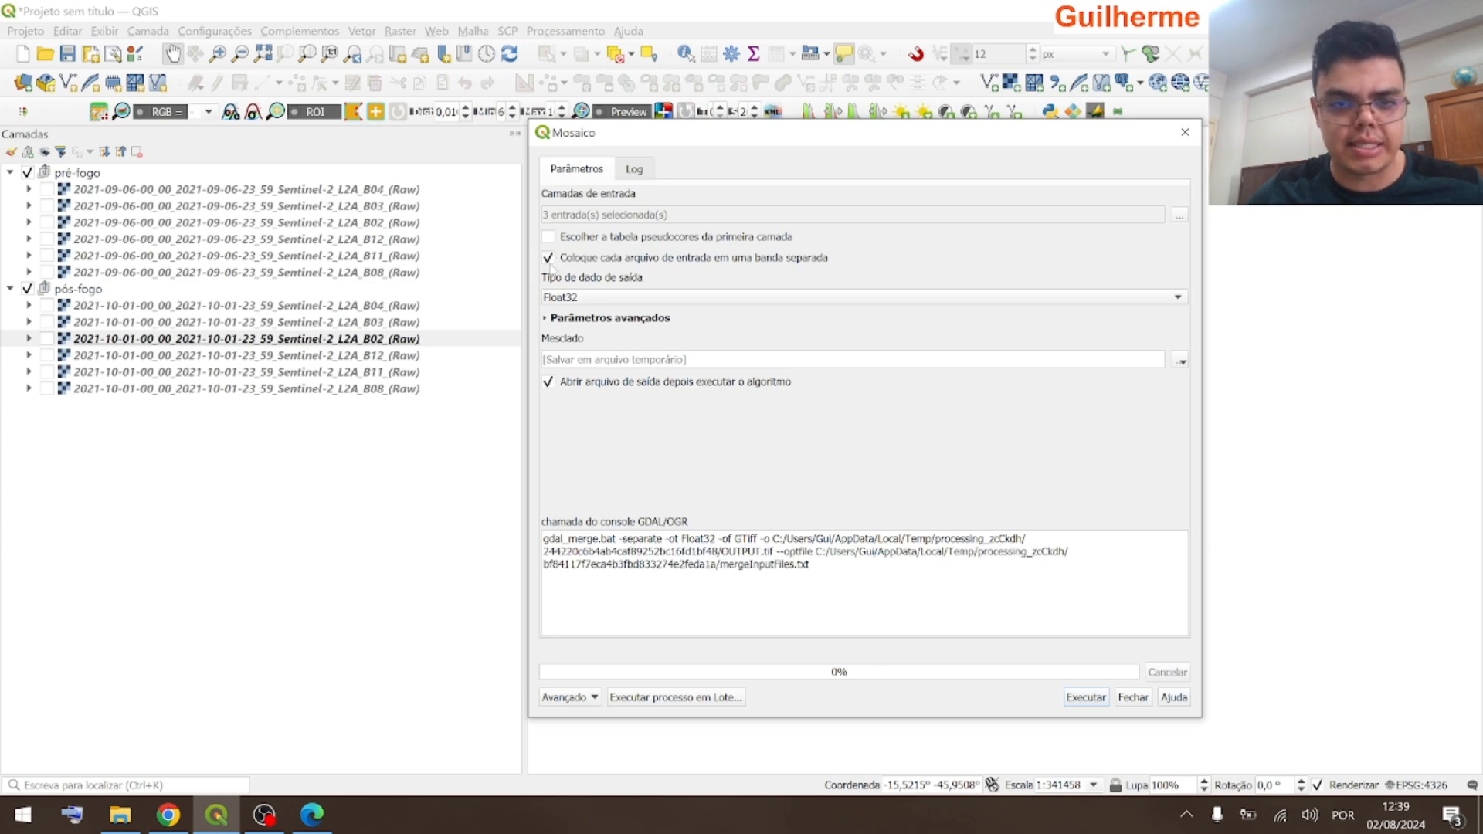
left_click(1180, 361)
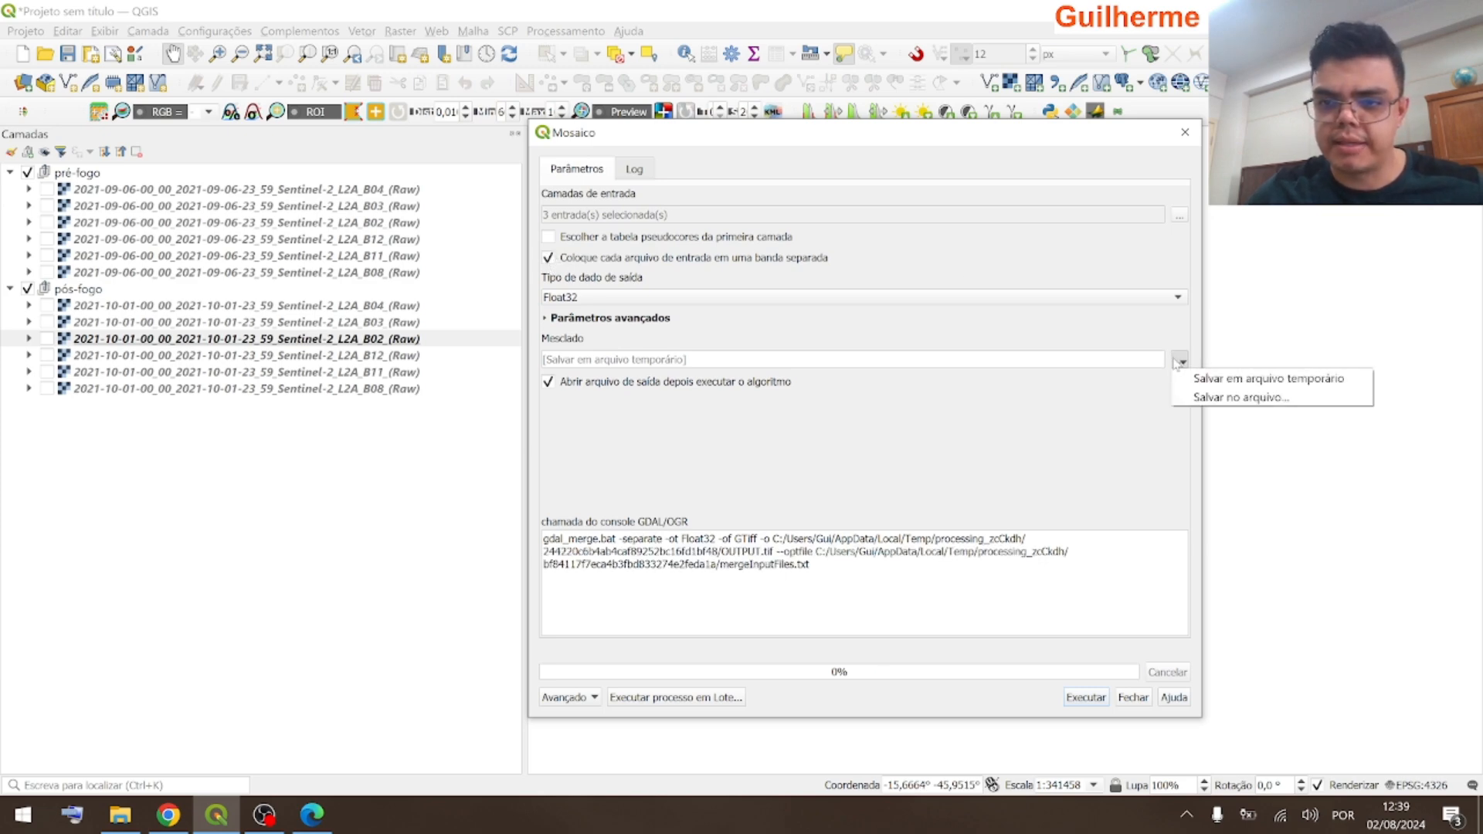
left_click(1198, 399)
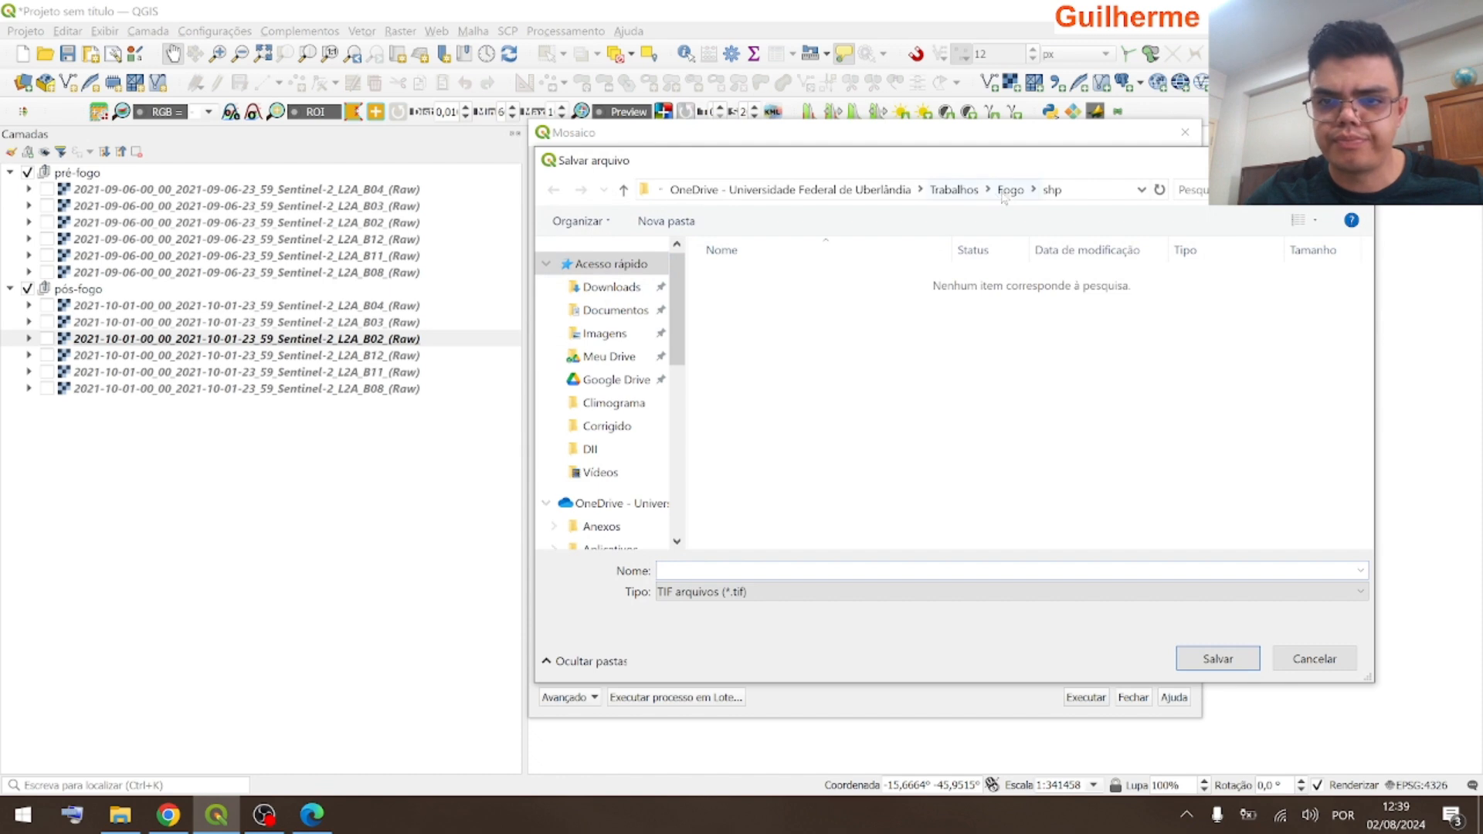
left_click(1006, 191)
double_click(748, 277)
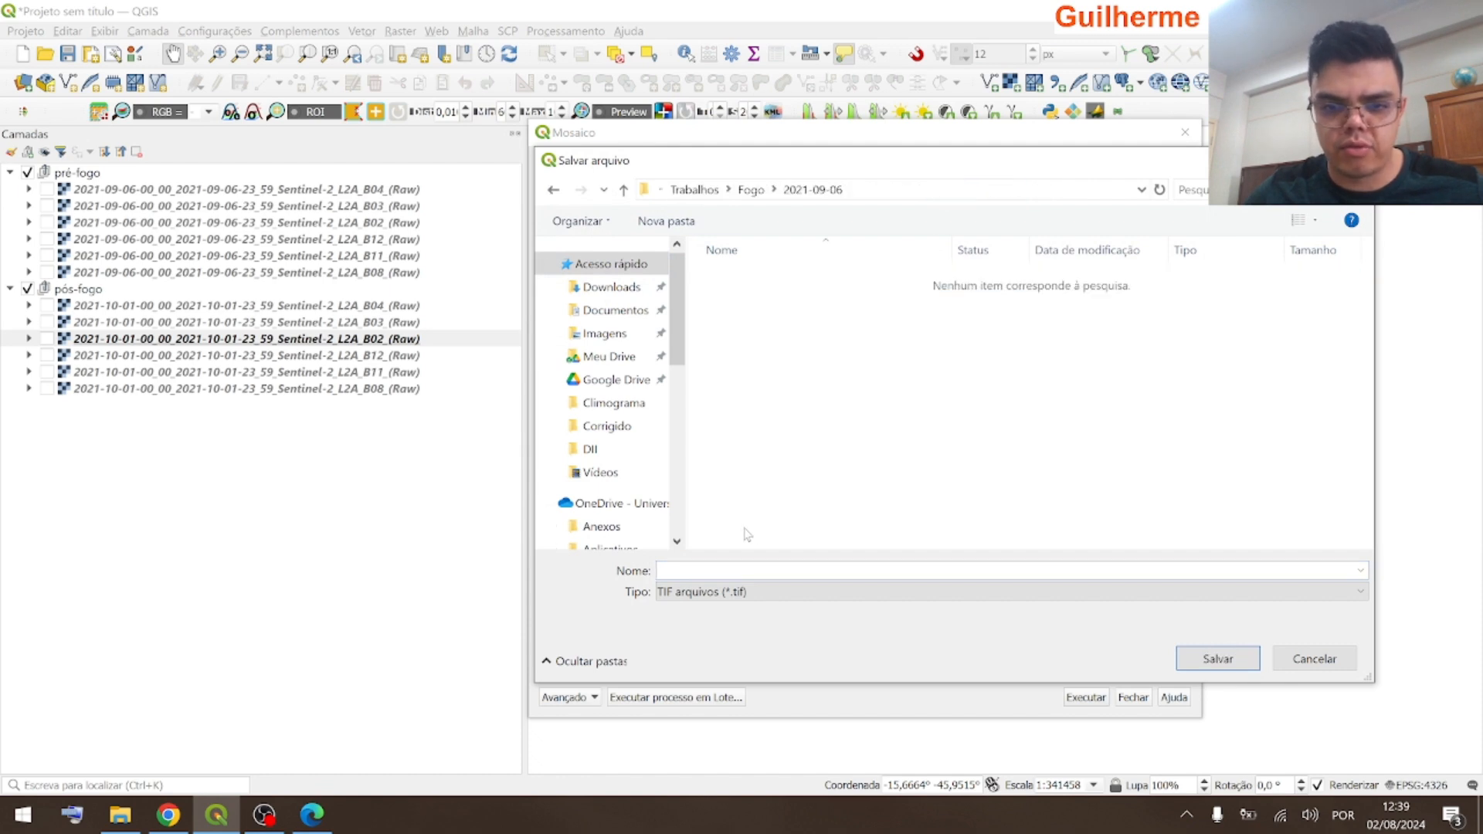
left_click(745, 568)
type("RGB")
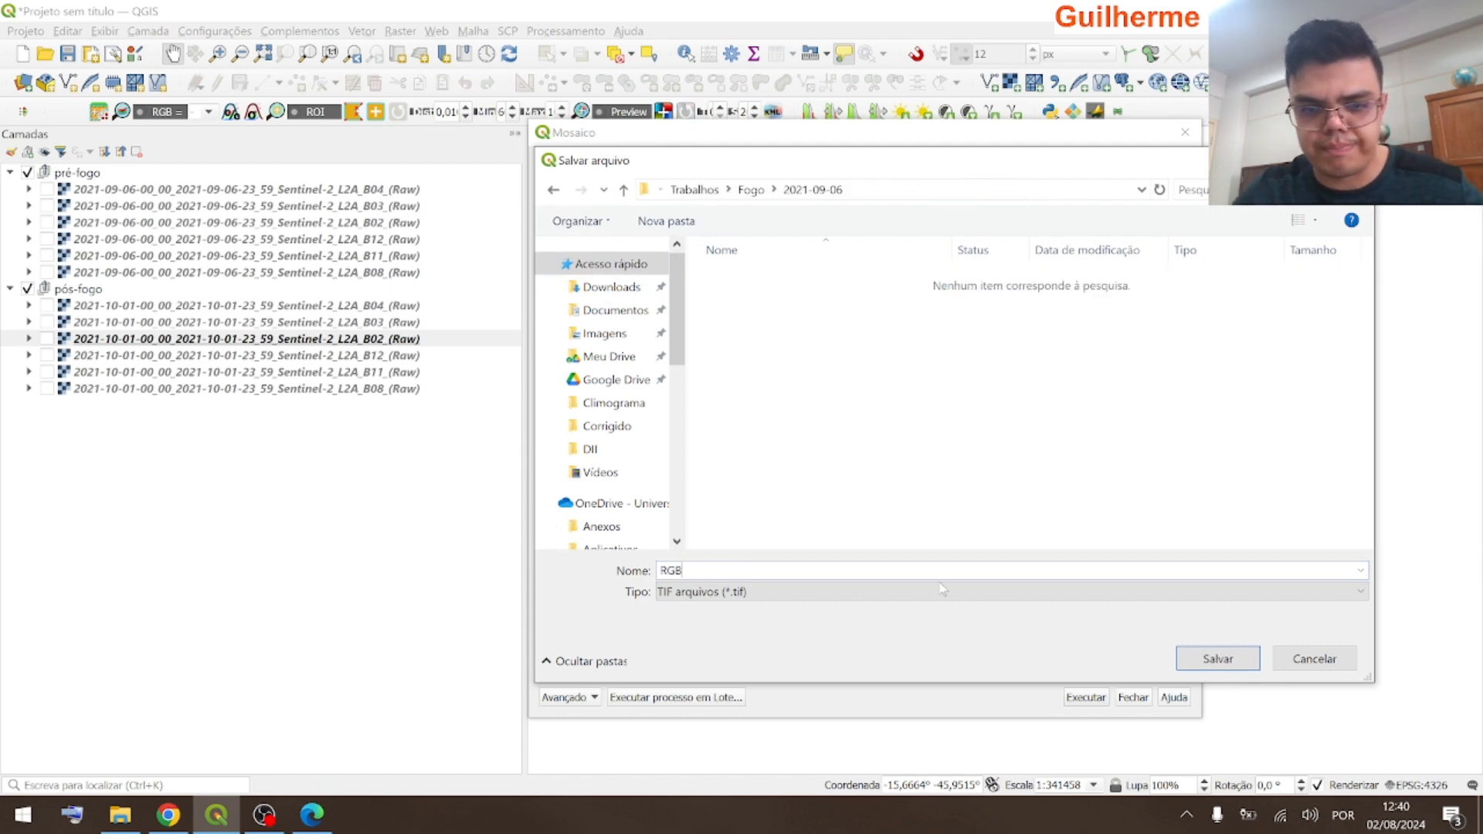
left_click(1219, 658)
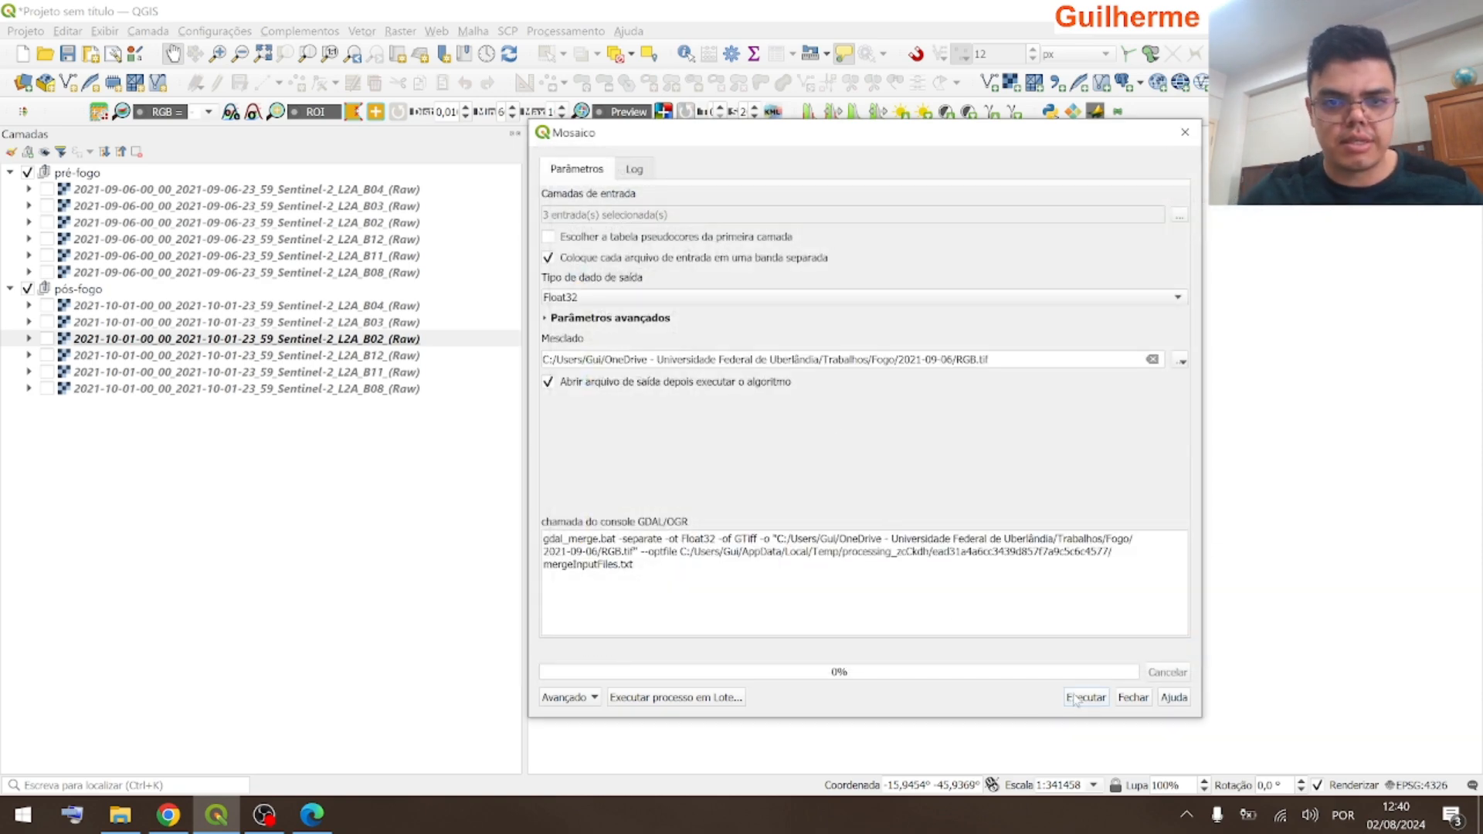
- Run the mosaic, close its dialog and move the RGB layer to the start of the pré-fogo group
left_click(1075, 698)
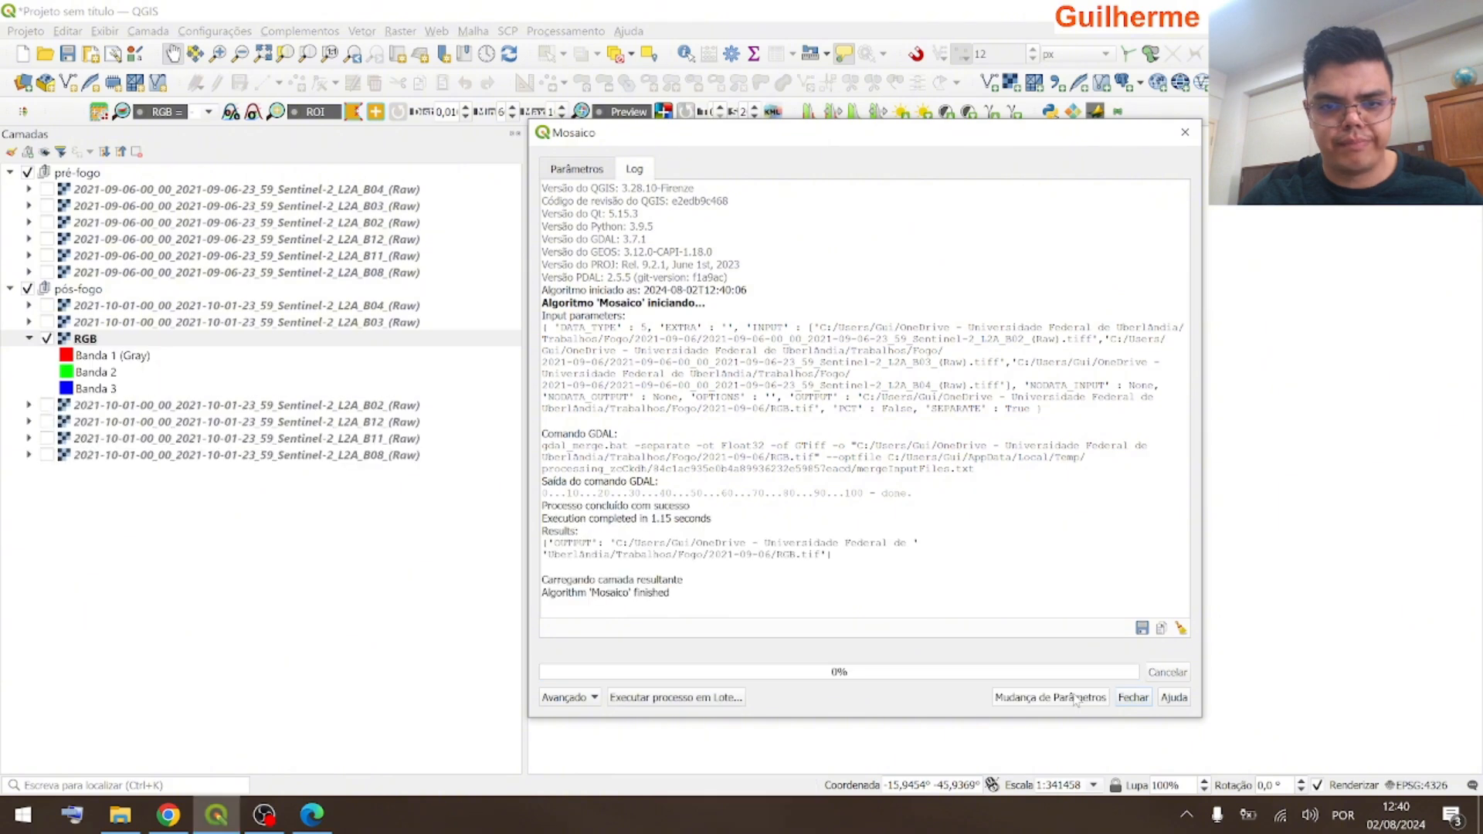
left_click(1186, 135)
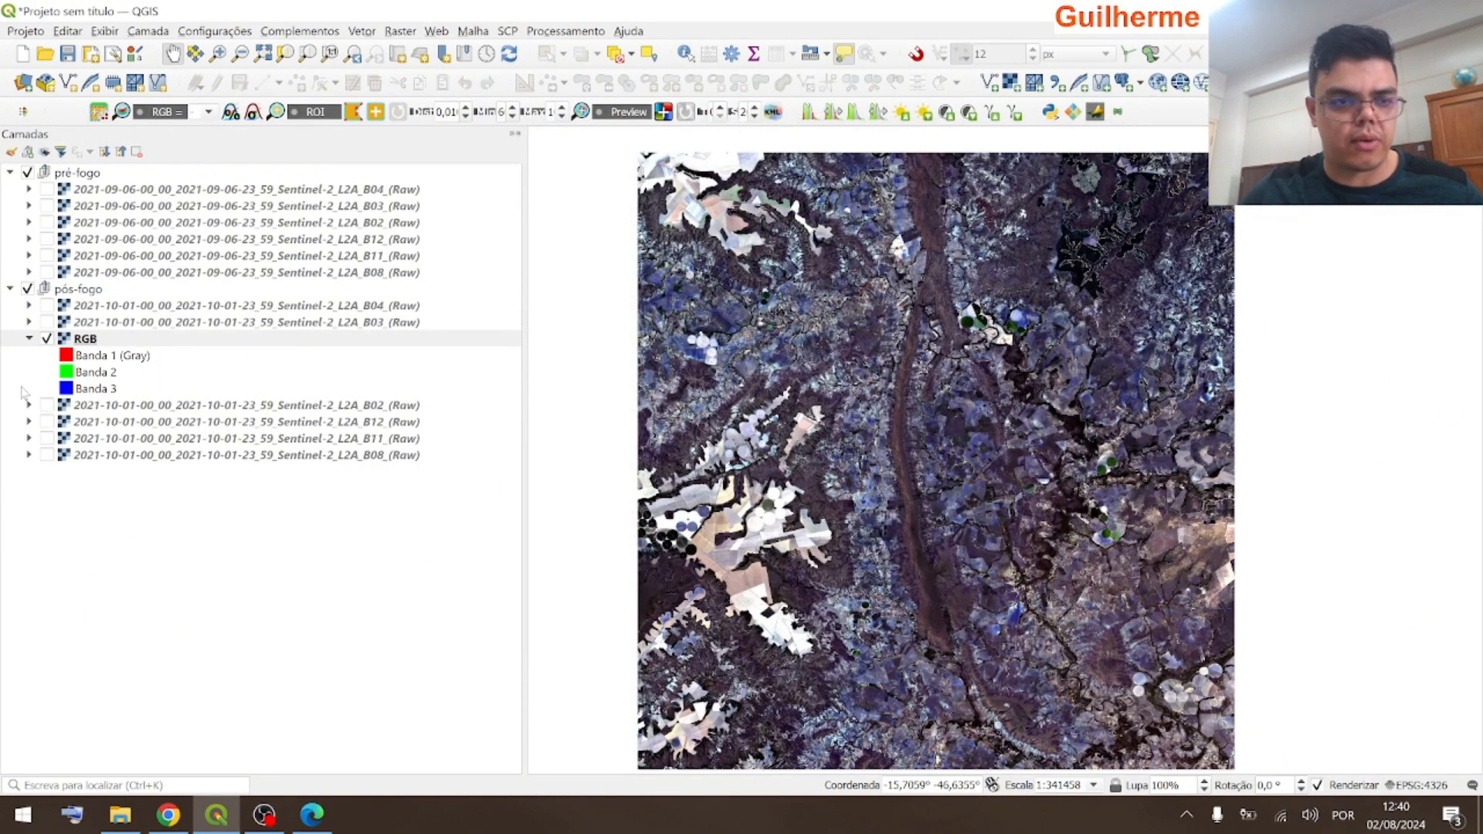
left_click_drag(86, 341, 104, 181)
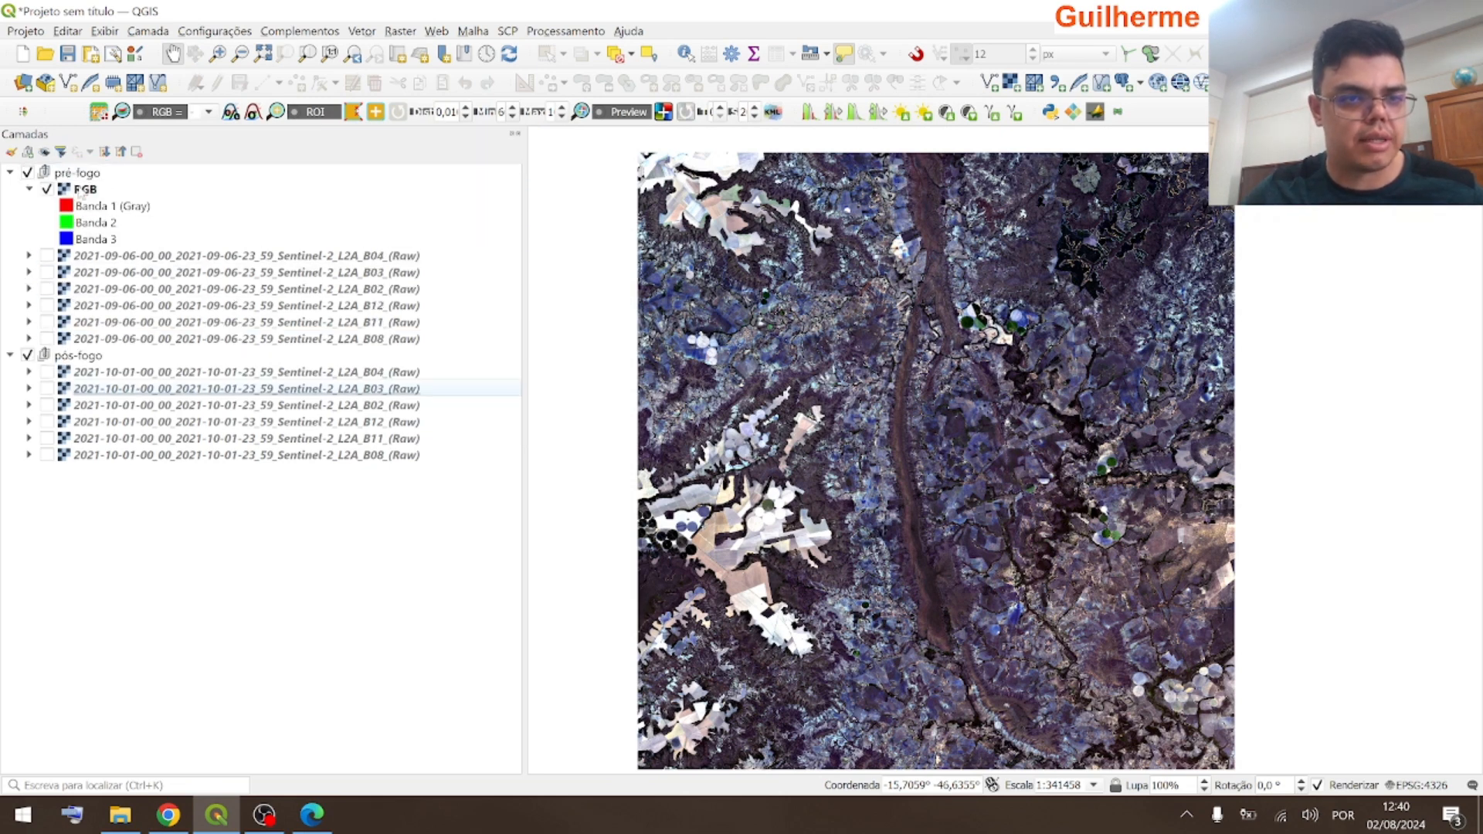
- In the RGB layer's symbology, assign Banda 3 to red and Banda 1 (Gray) to blue, and apply the change
left_click(82, 191)
scroll(891, 452, "up", 2)
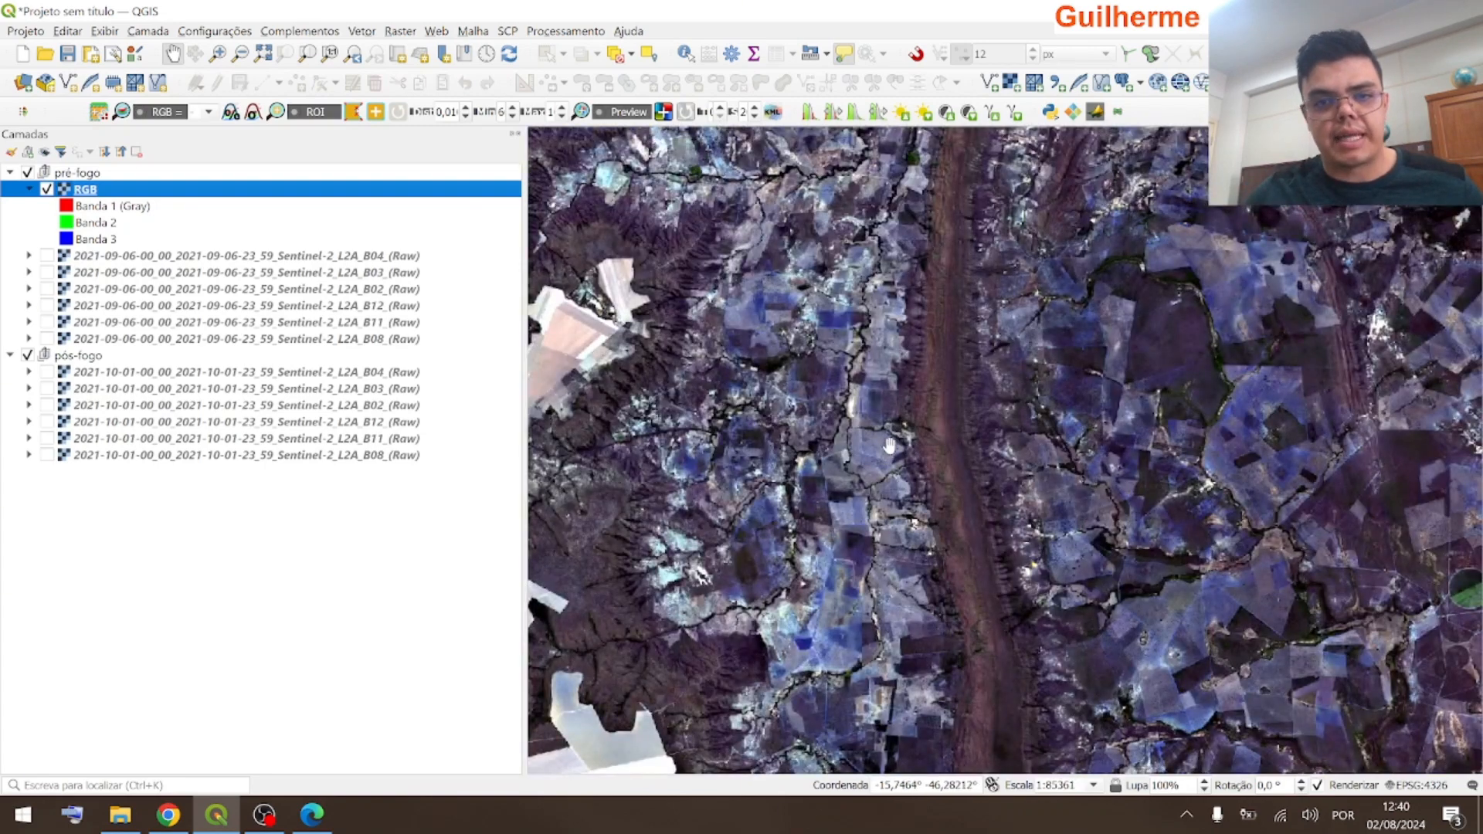
scroll(889, 448, "down", 1)
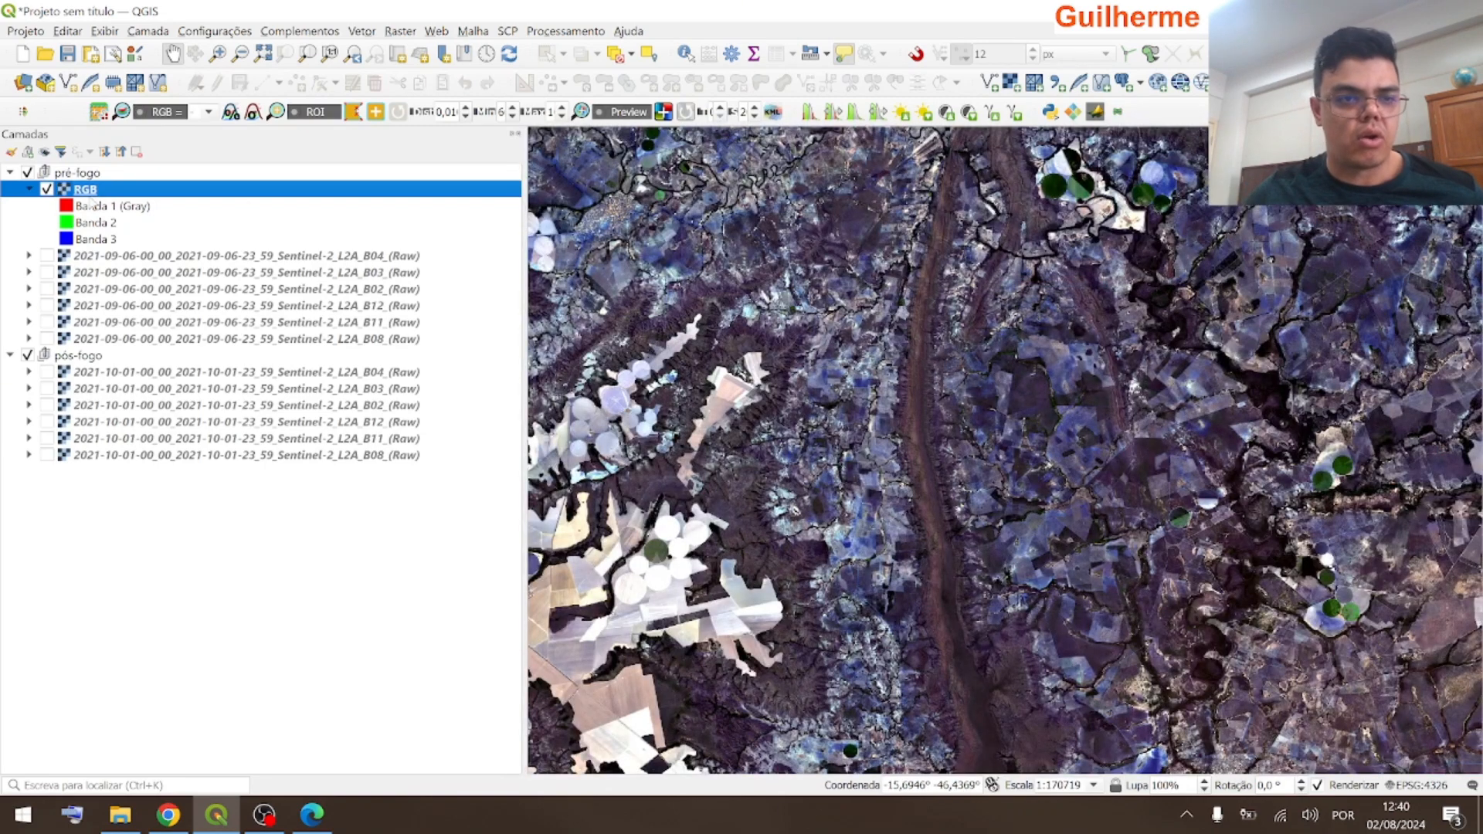
right_click(88, 193)
left_click(242, 608)
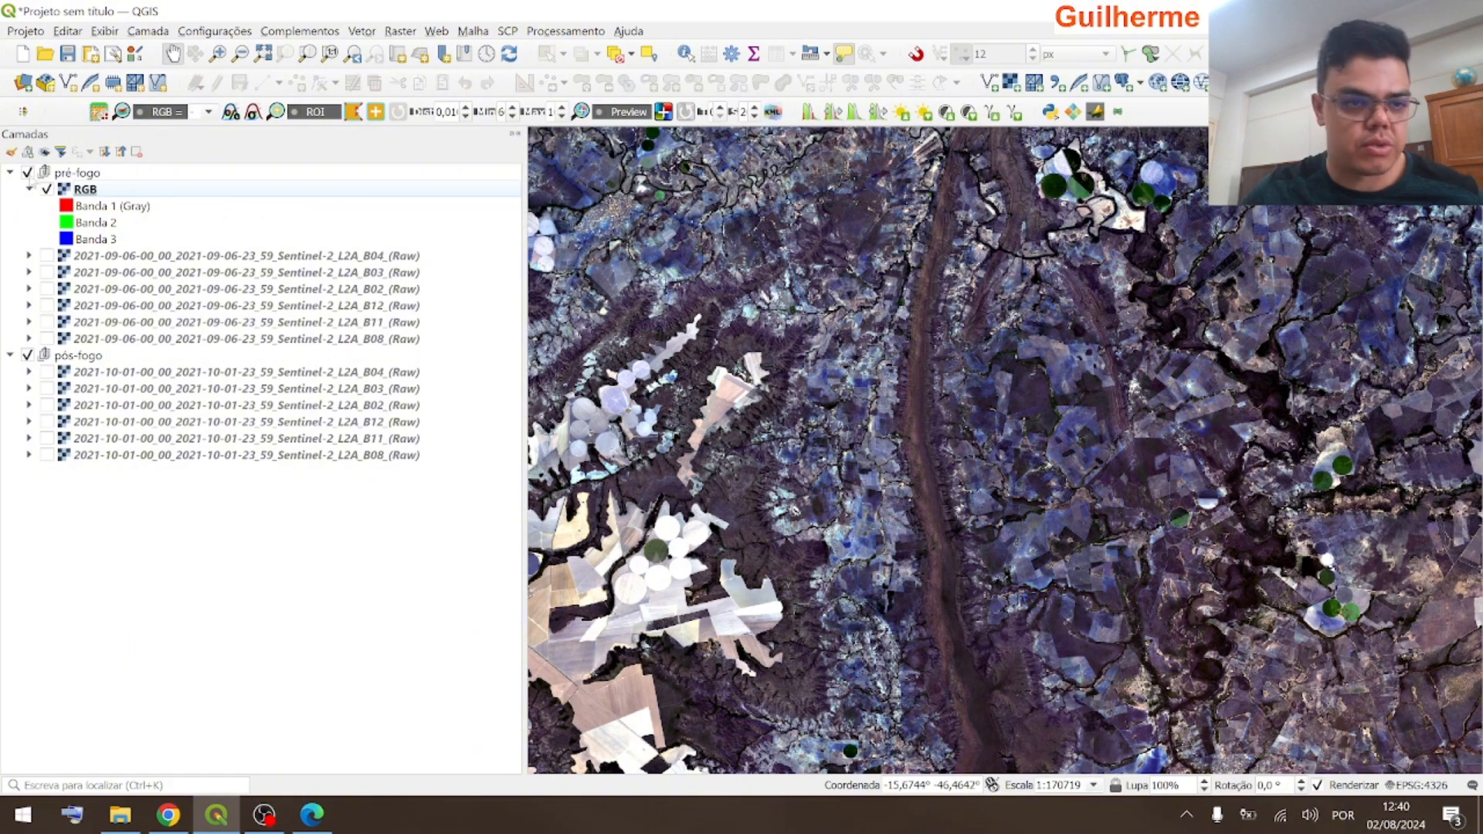
right_click(84, 191)
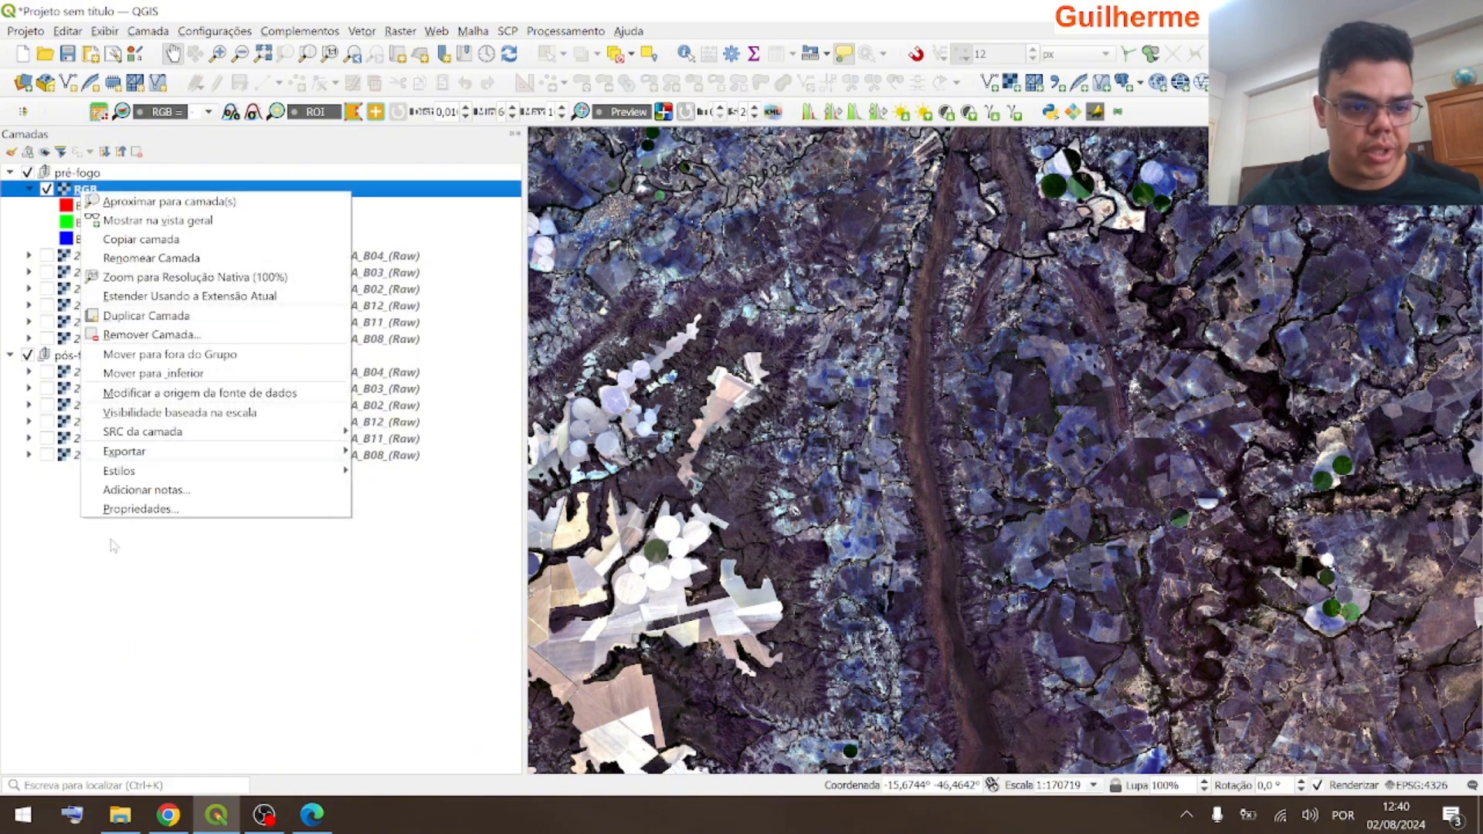
left_click(126, 509)
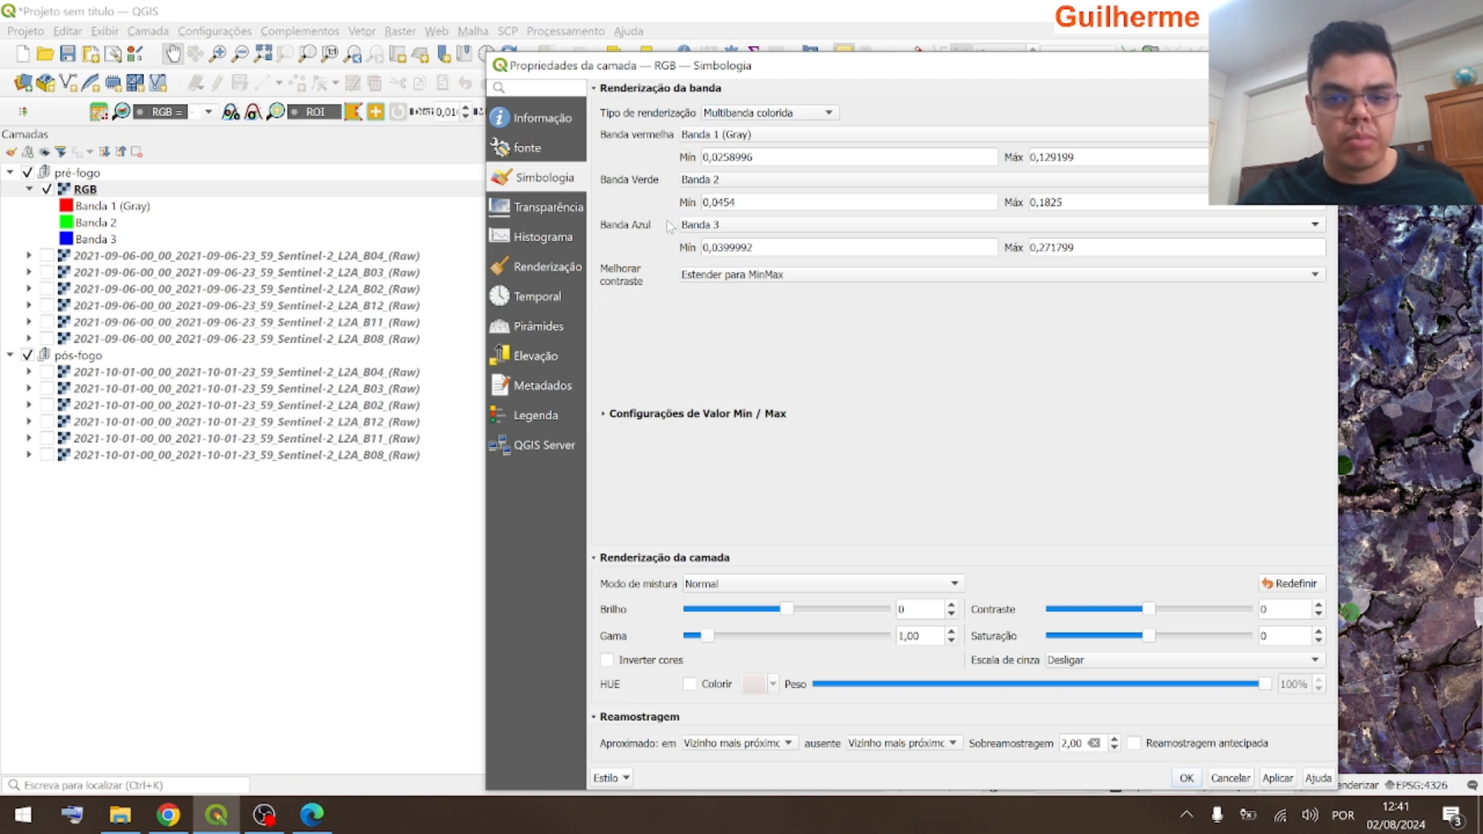
left_click(705, 137)
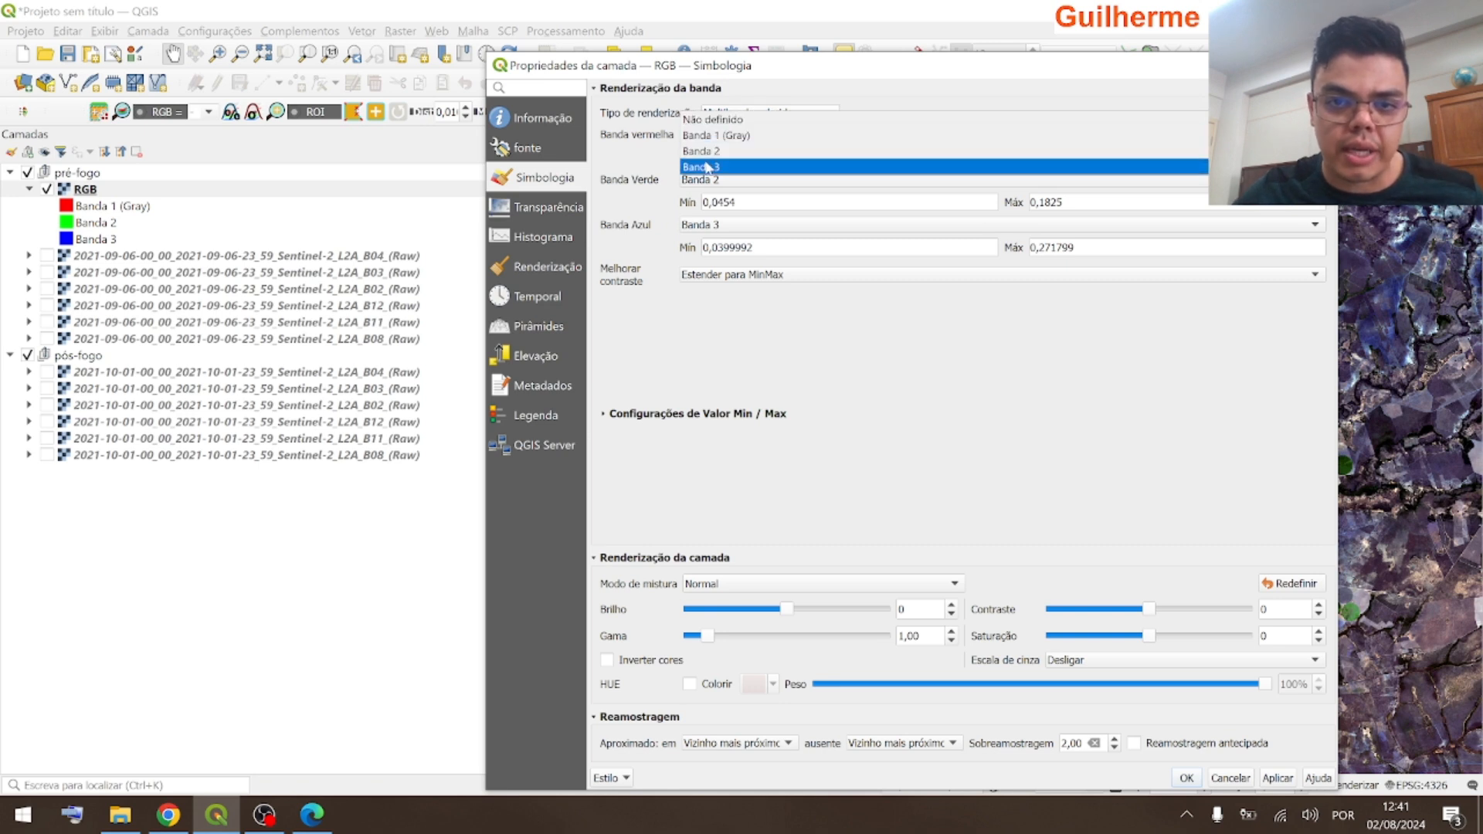
left_click(703, 167)
left_click(703, 180)
left_click(699, 209)
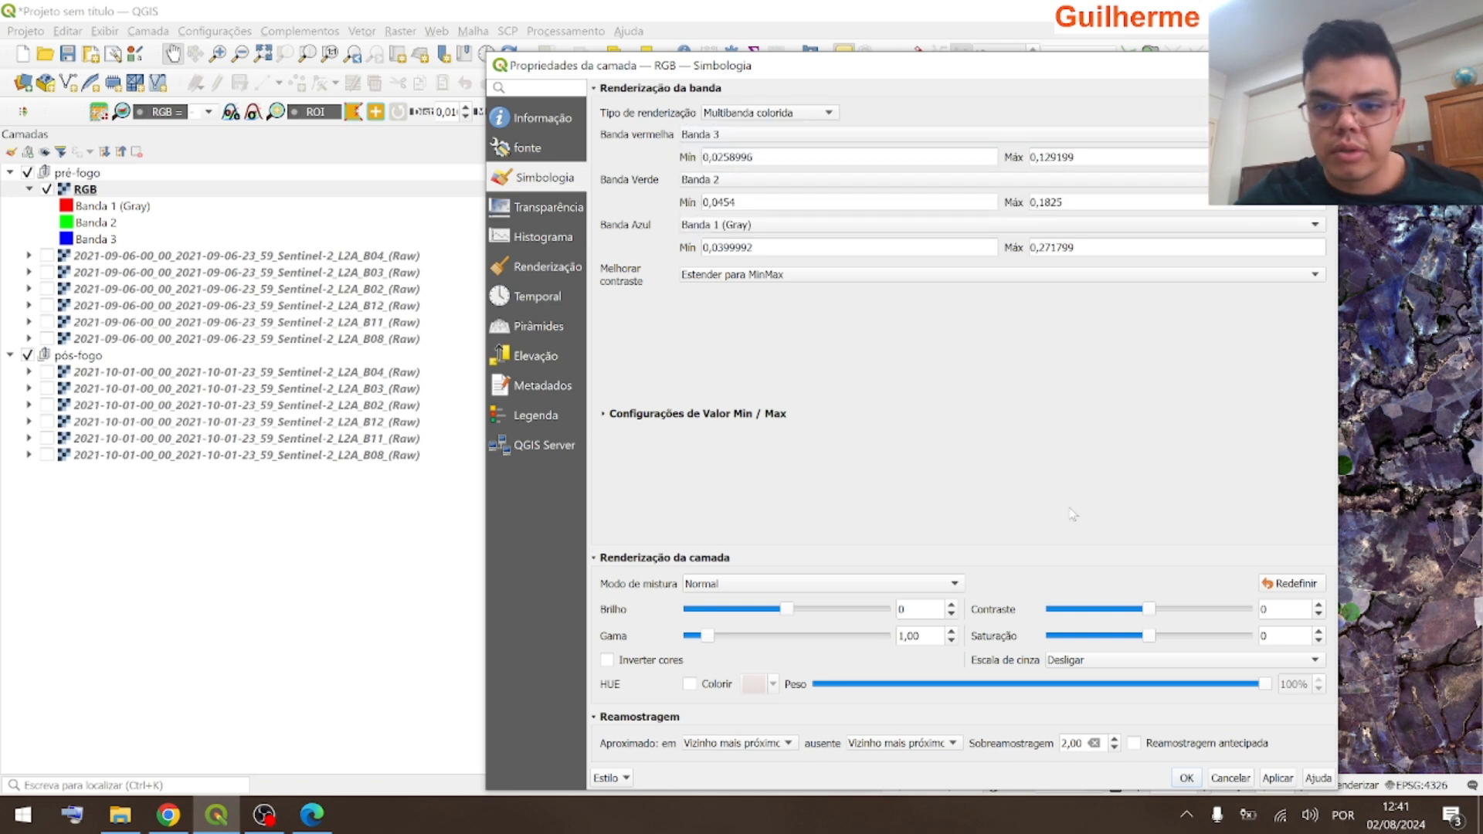
left_click(1278, 779)
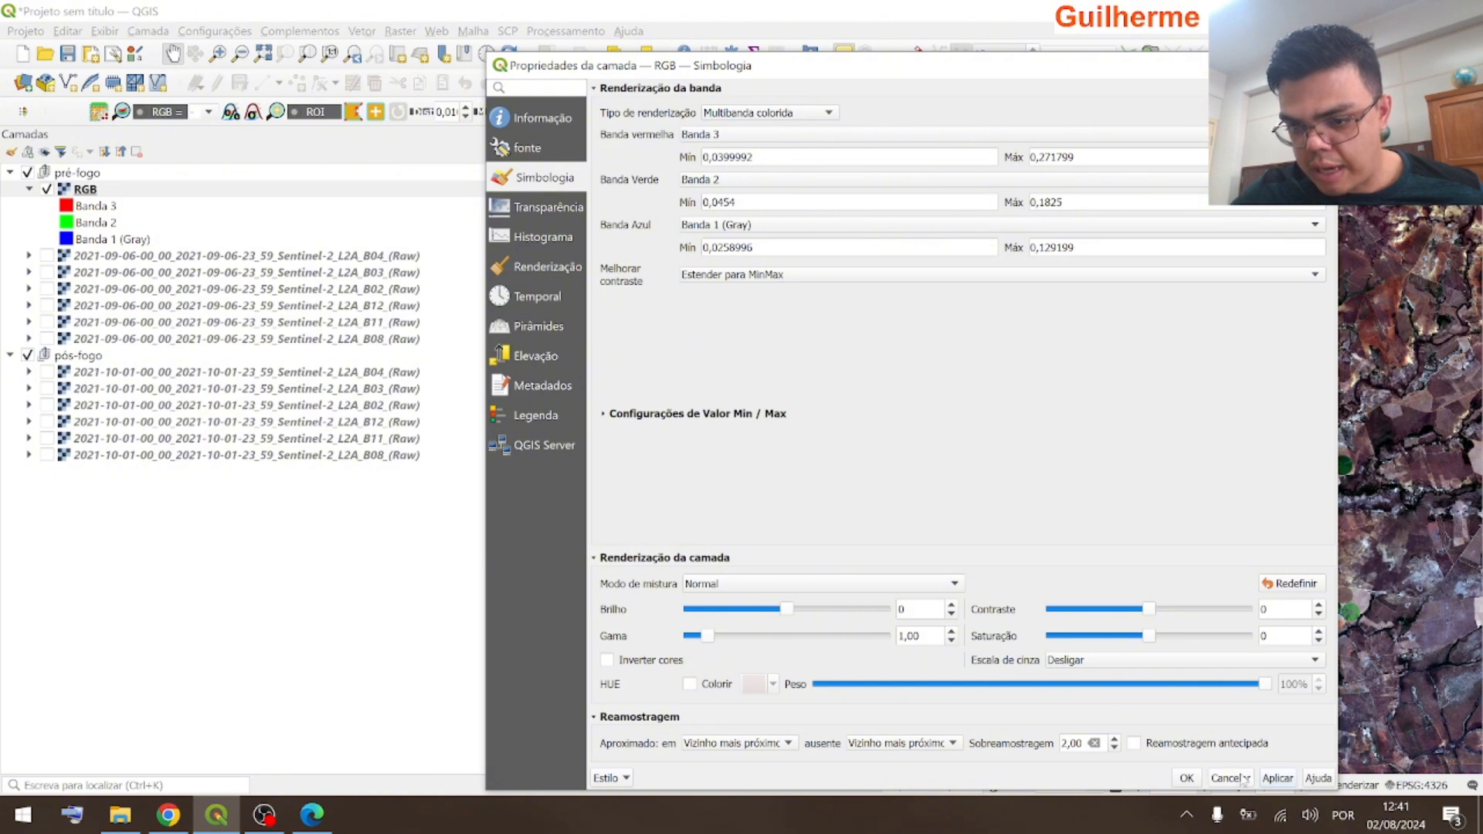
left_click(1187, 779)
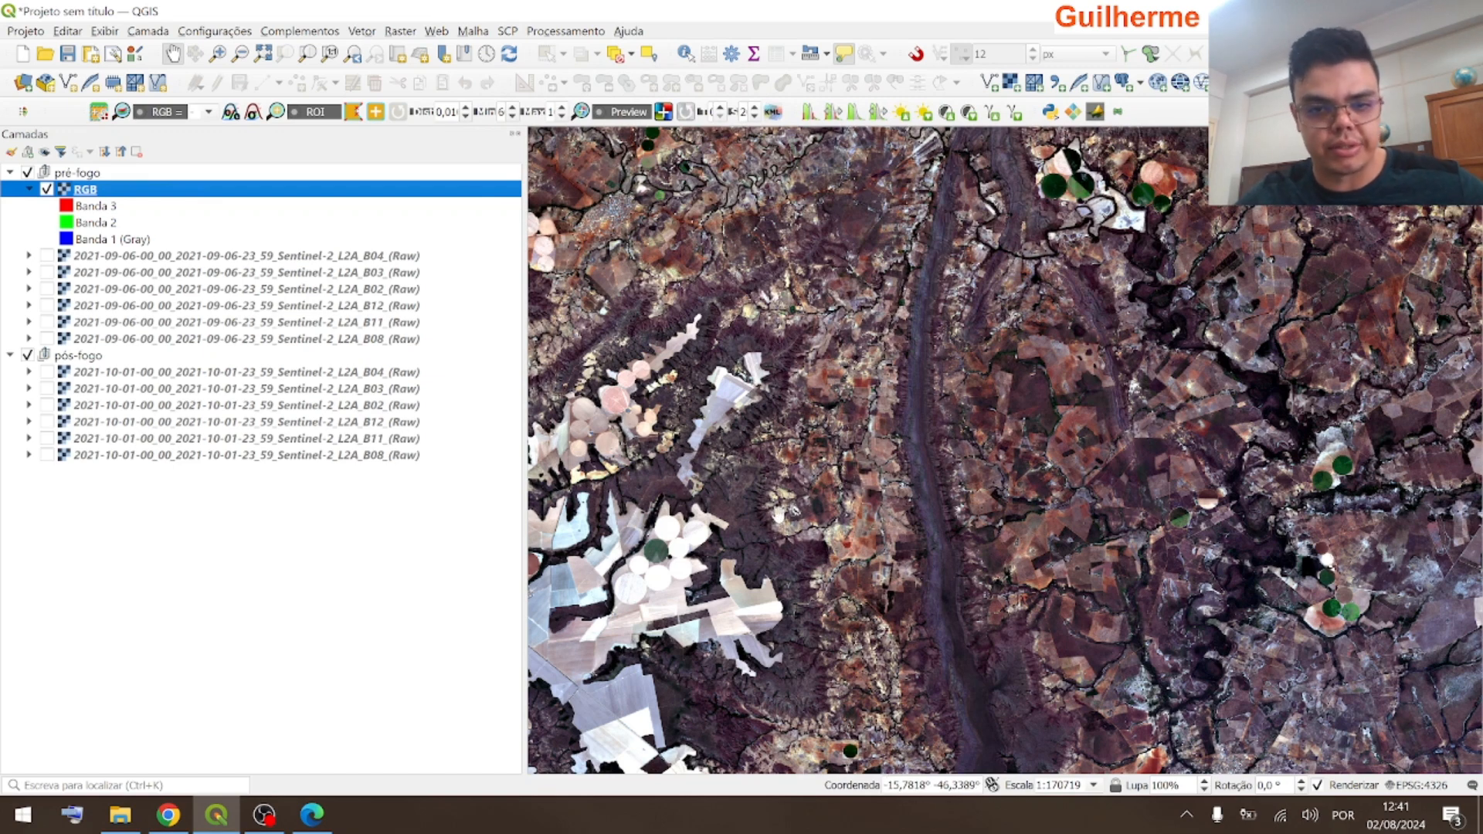
left_click(853, 482)
left_click_drag(853, 482, 854, 349)
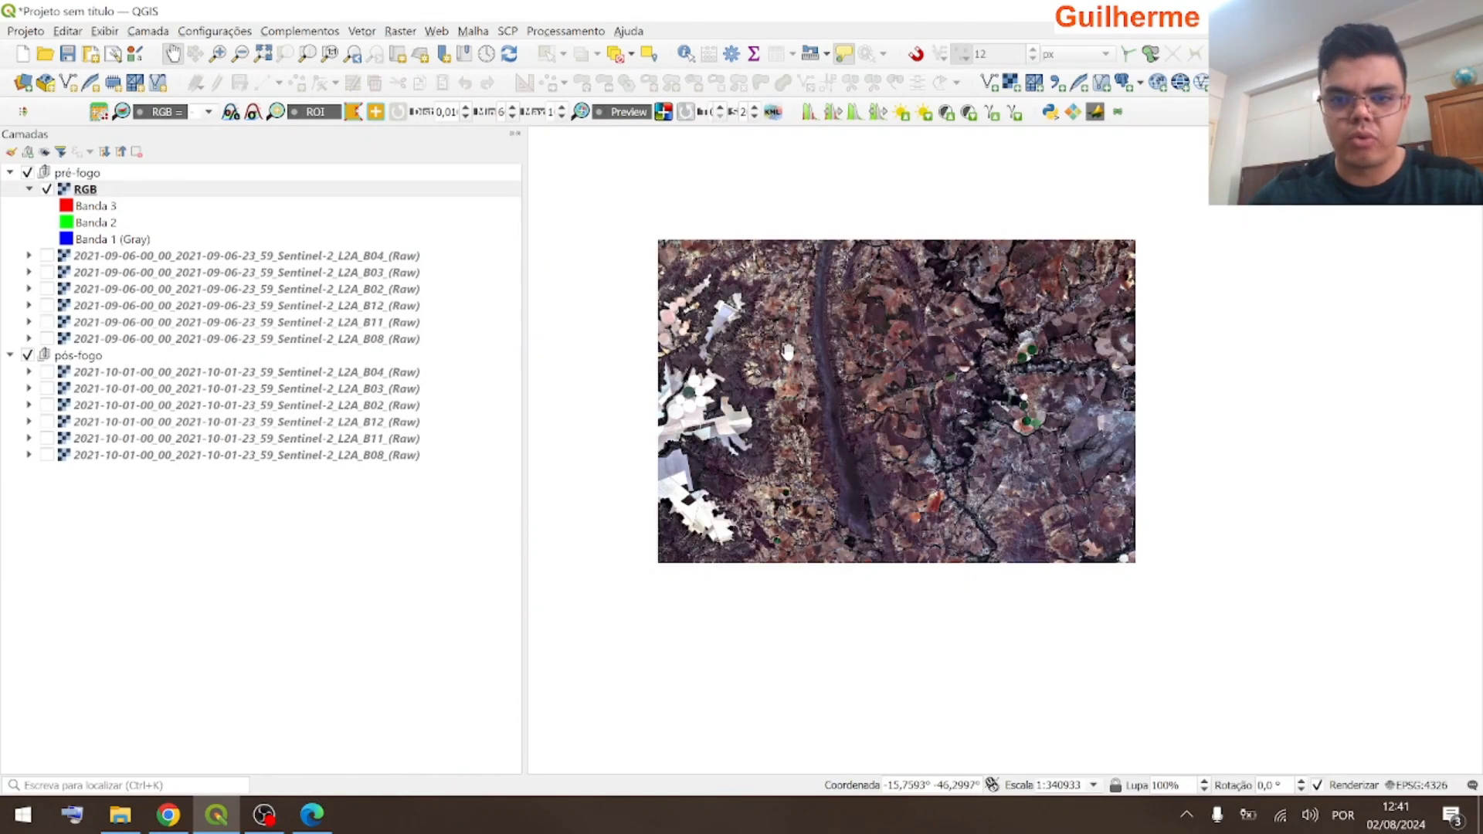
- Inspect the RGB composite on the map, then collapse its legend in the pré-fogo group and hide the layer
scroll(786, 352, "down", 1)
left_click_drag(774, 311, 781, 316)
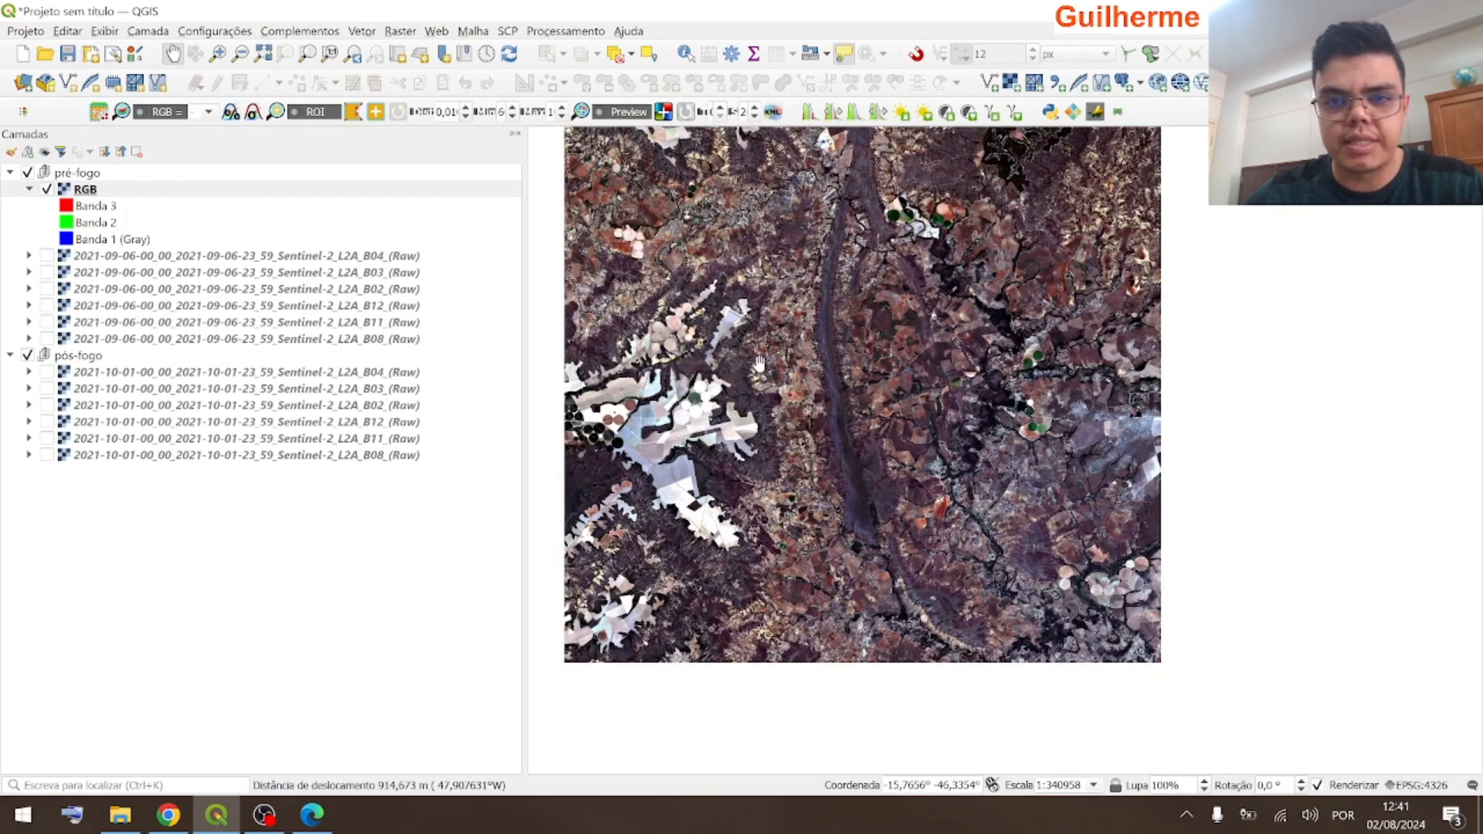
scroll(775, 371, "up", 2)
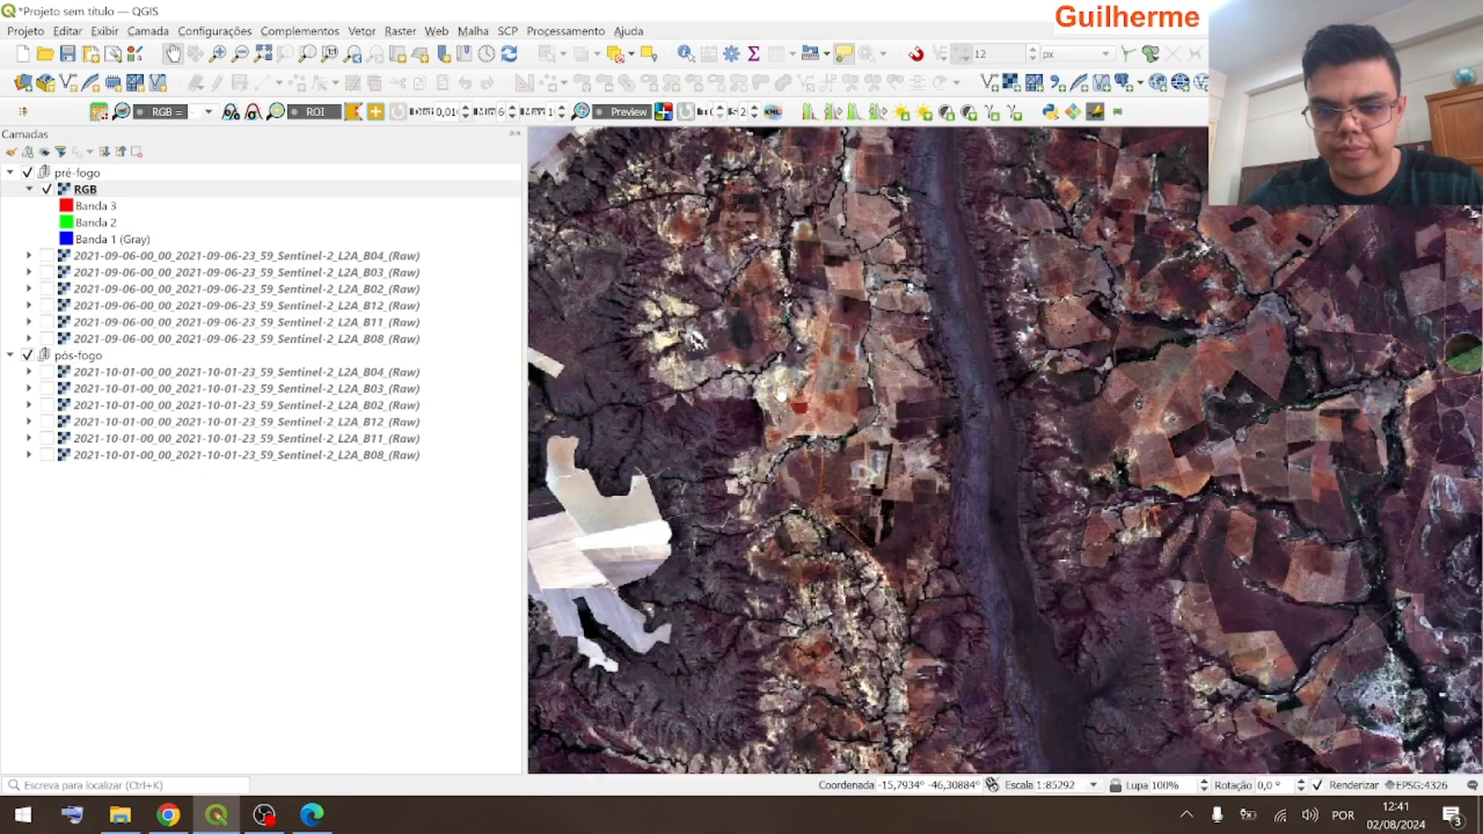
left_click(29, 190)
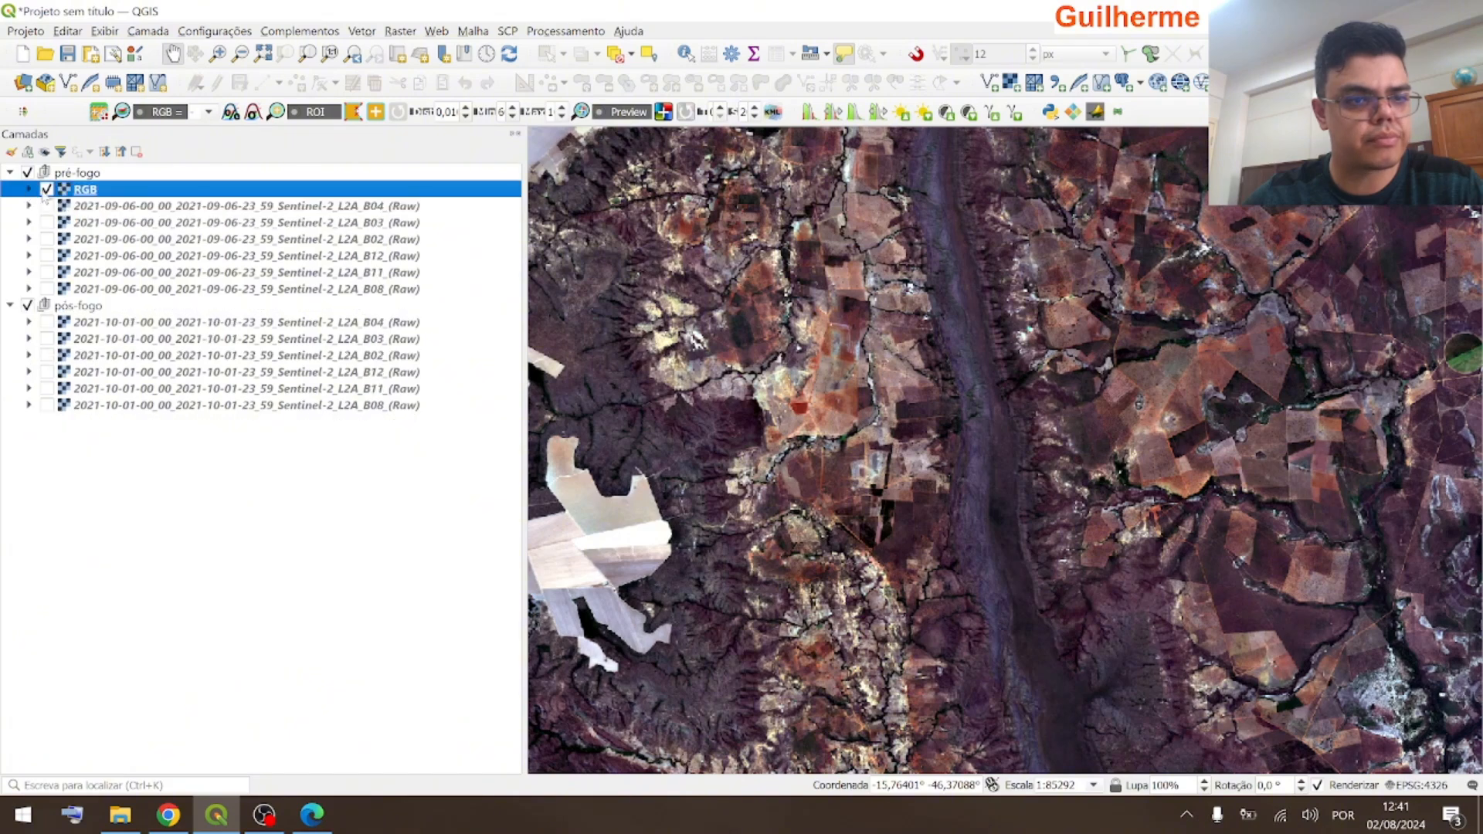
left_click(46, 190)
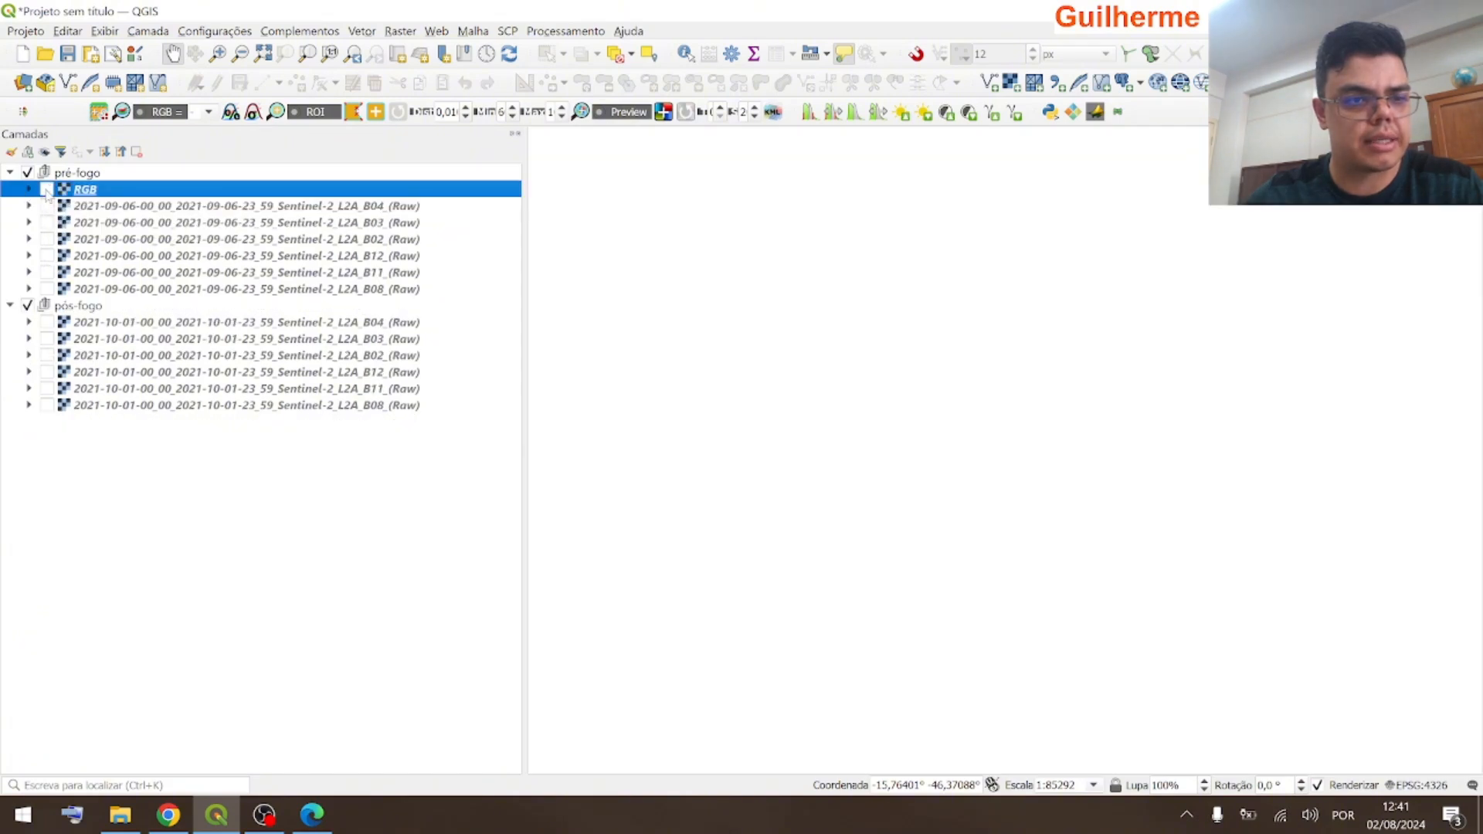
- Rename the RGB layer in the pré-fogo group as 2021-09-06-RGB
right_click(87, 191)
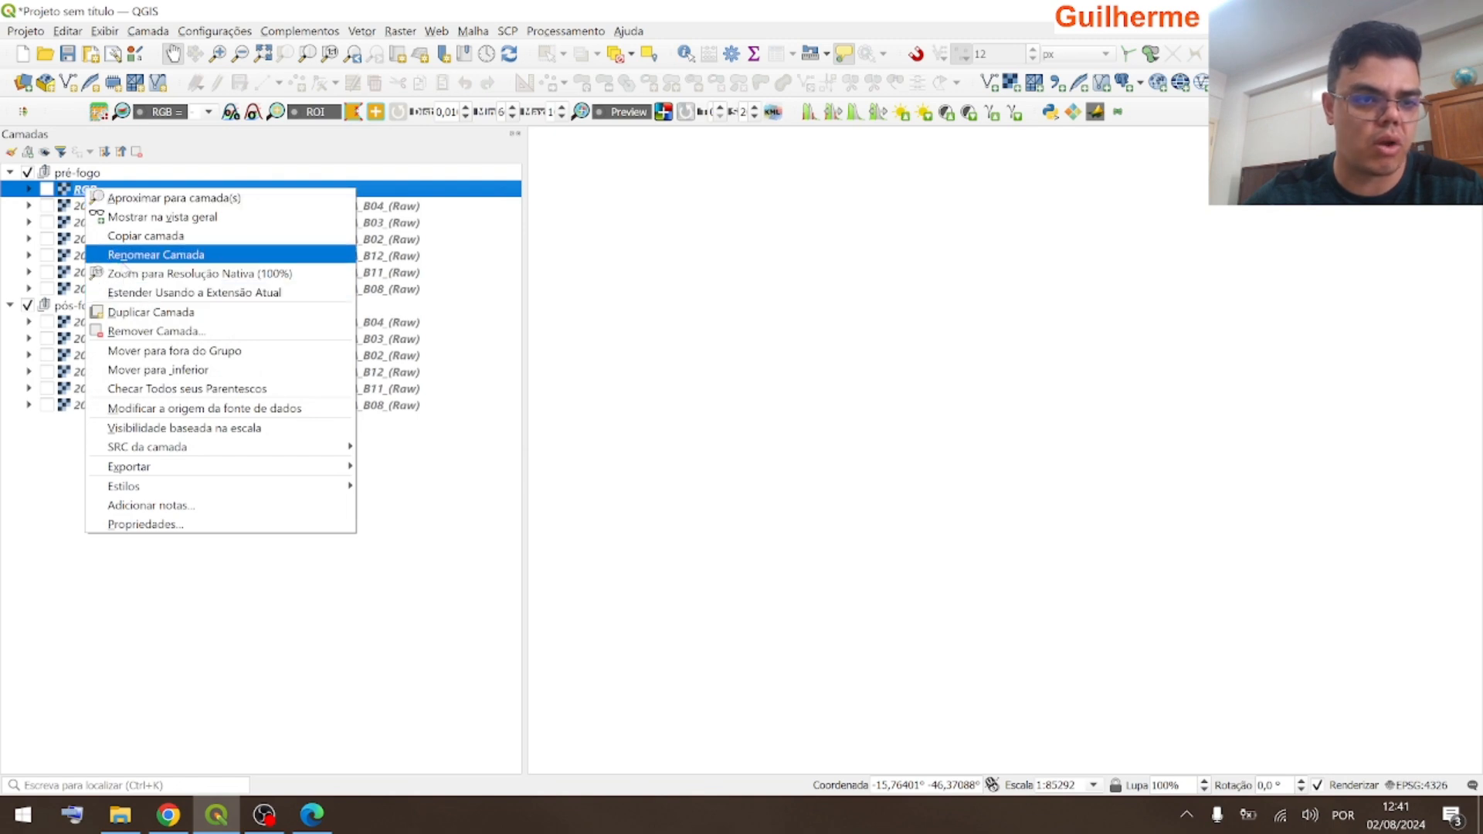
left_click(124, 258)
key("Return")
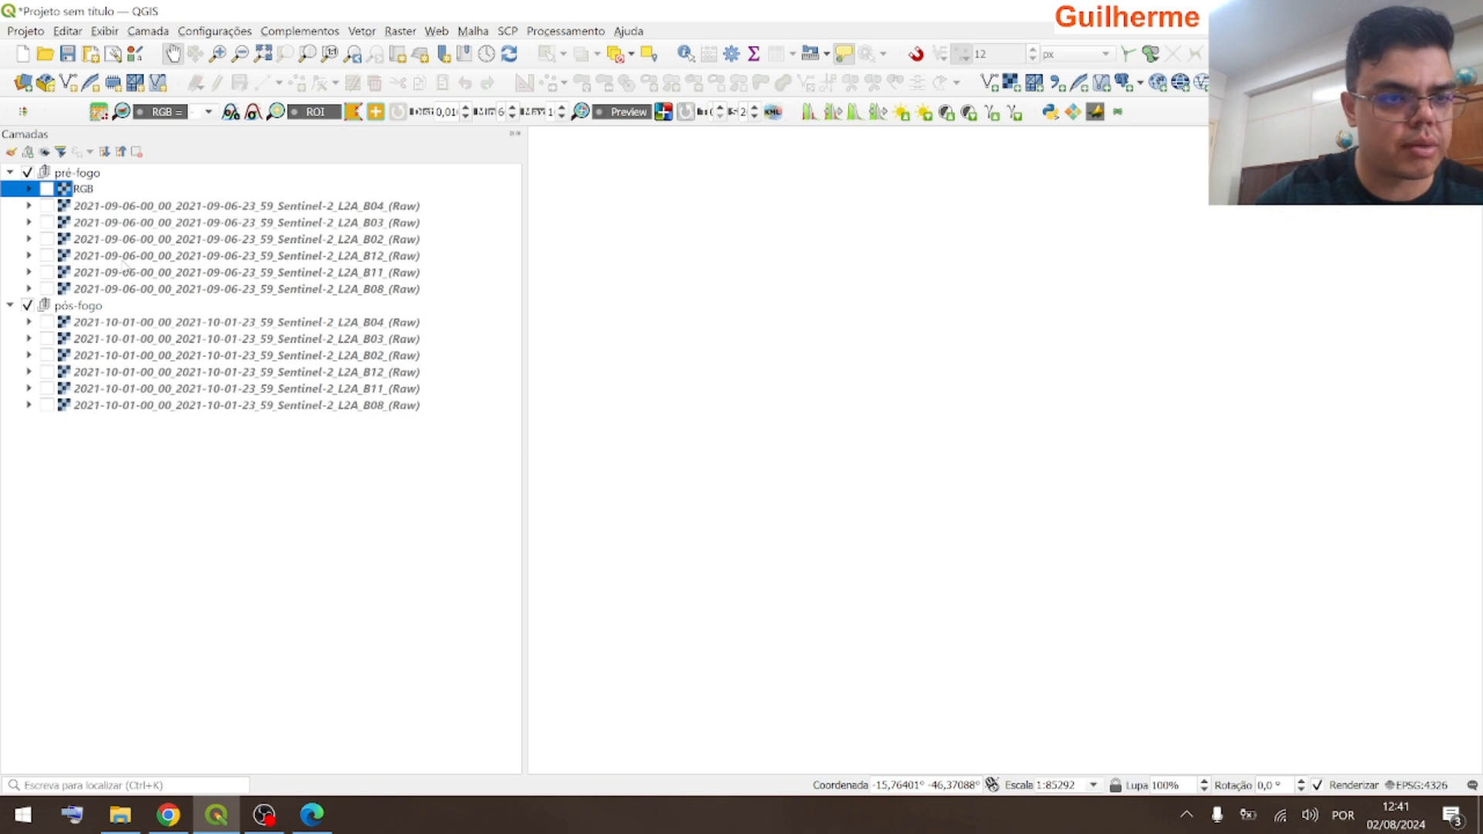
type("2021")
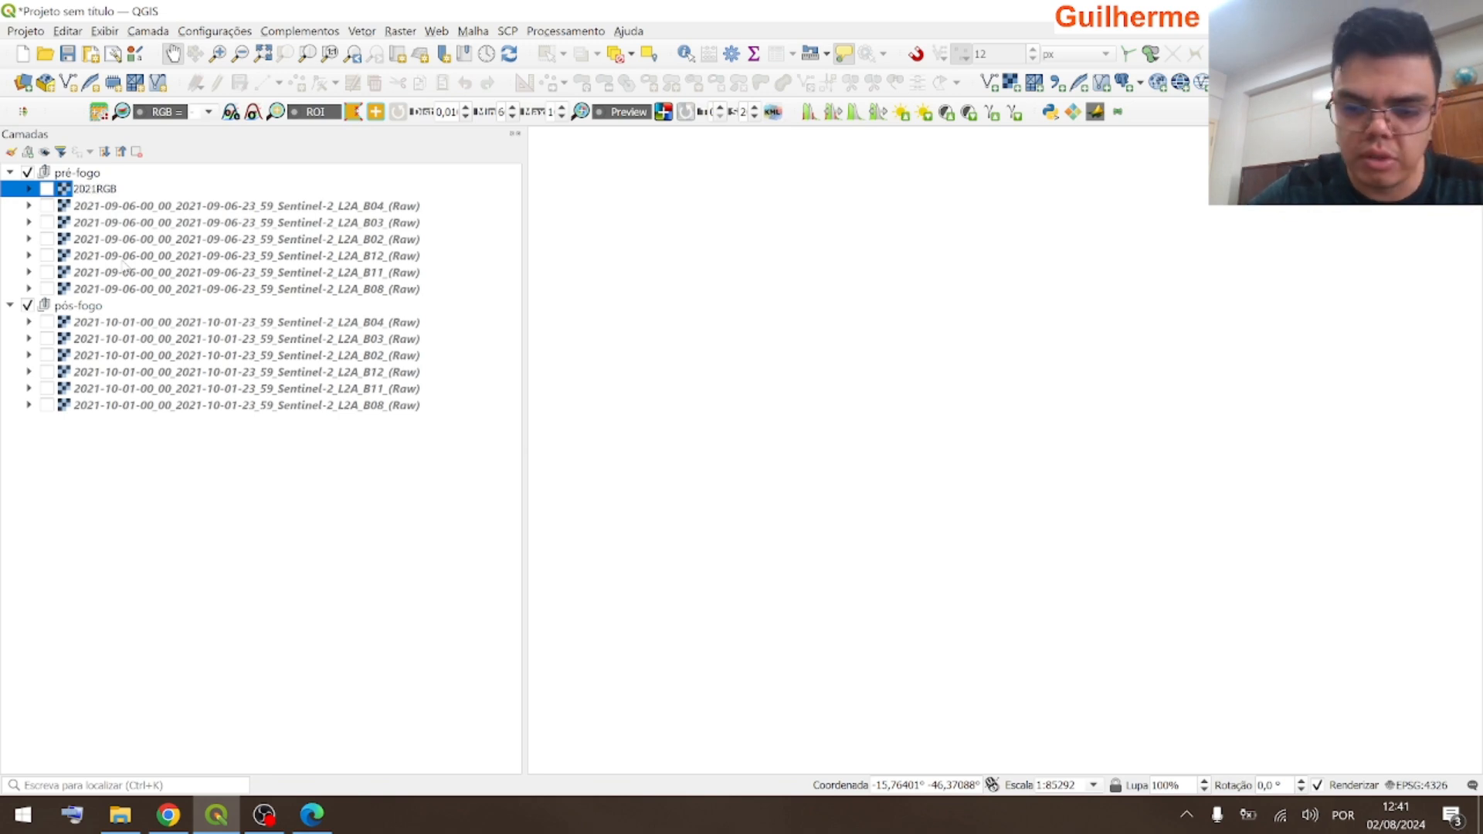
type("-09-0")
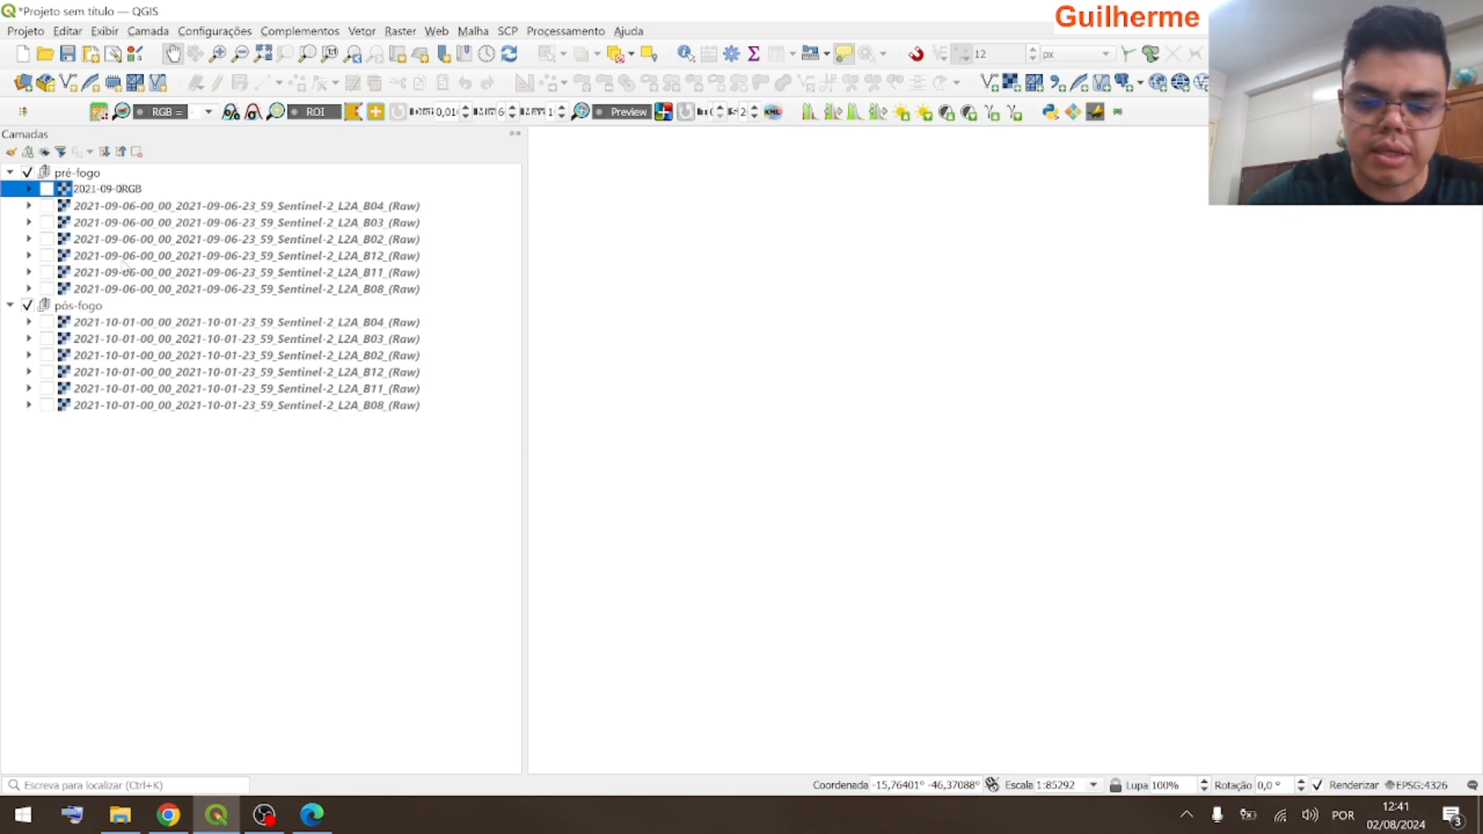
type("6-")
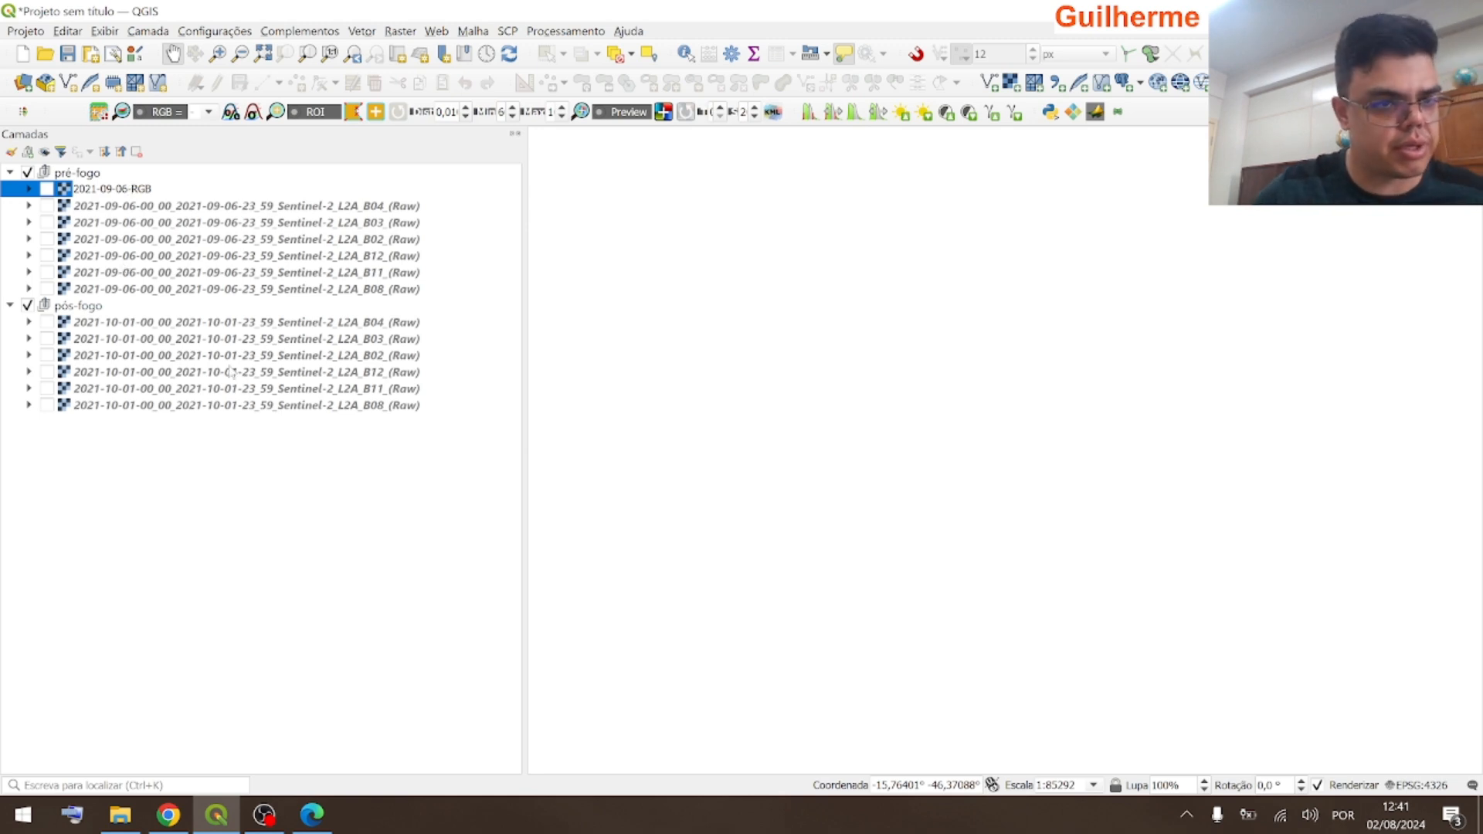
- With the pós-fogo group selected, start the raster Mosaico tool using the 2021-10-01 bands B02, B03 and B04 as input layers
left_click(101, 306)
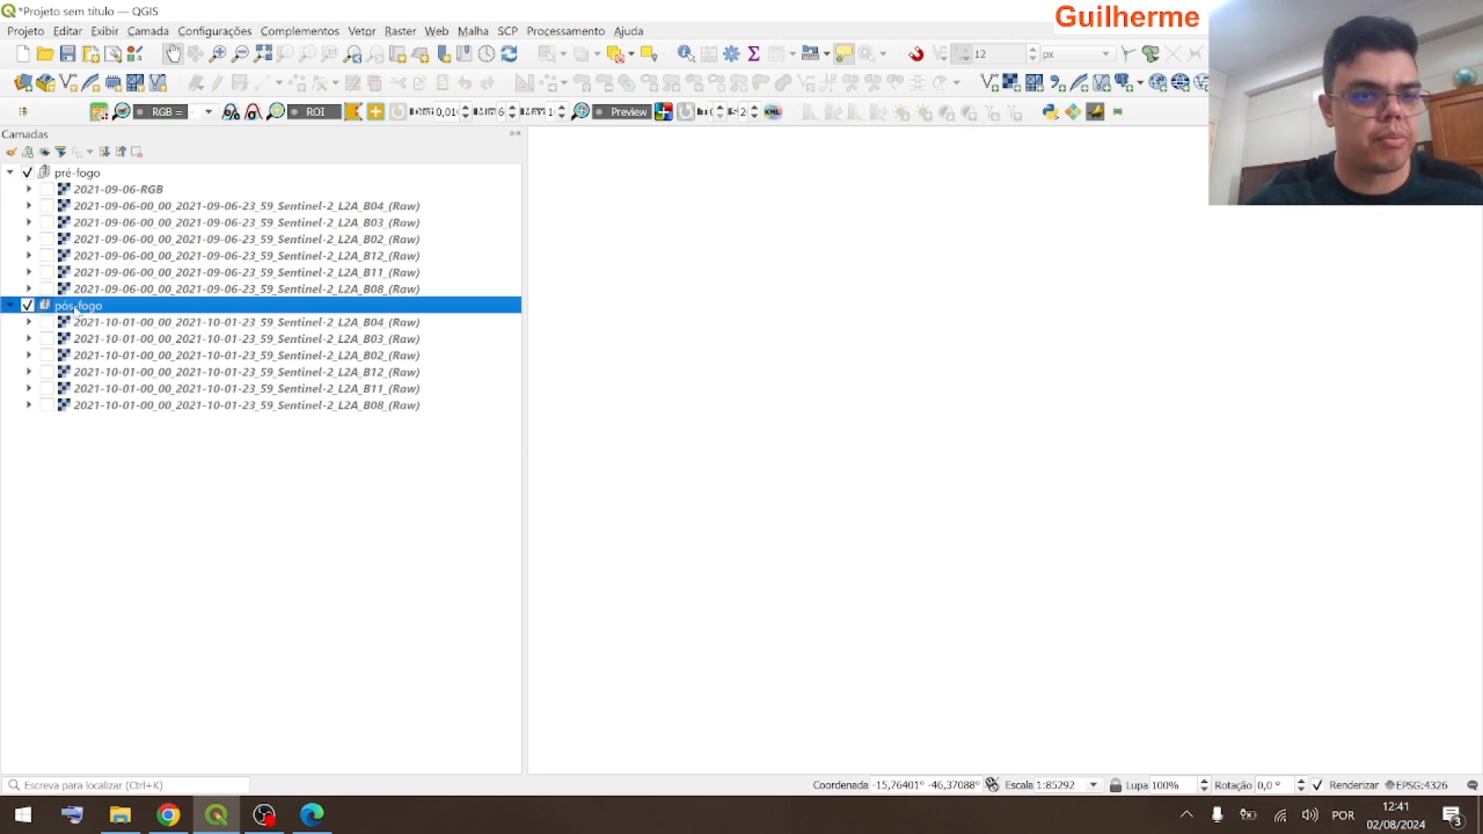
left_click(400, 31)
mouse_move(448, 145)
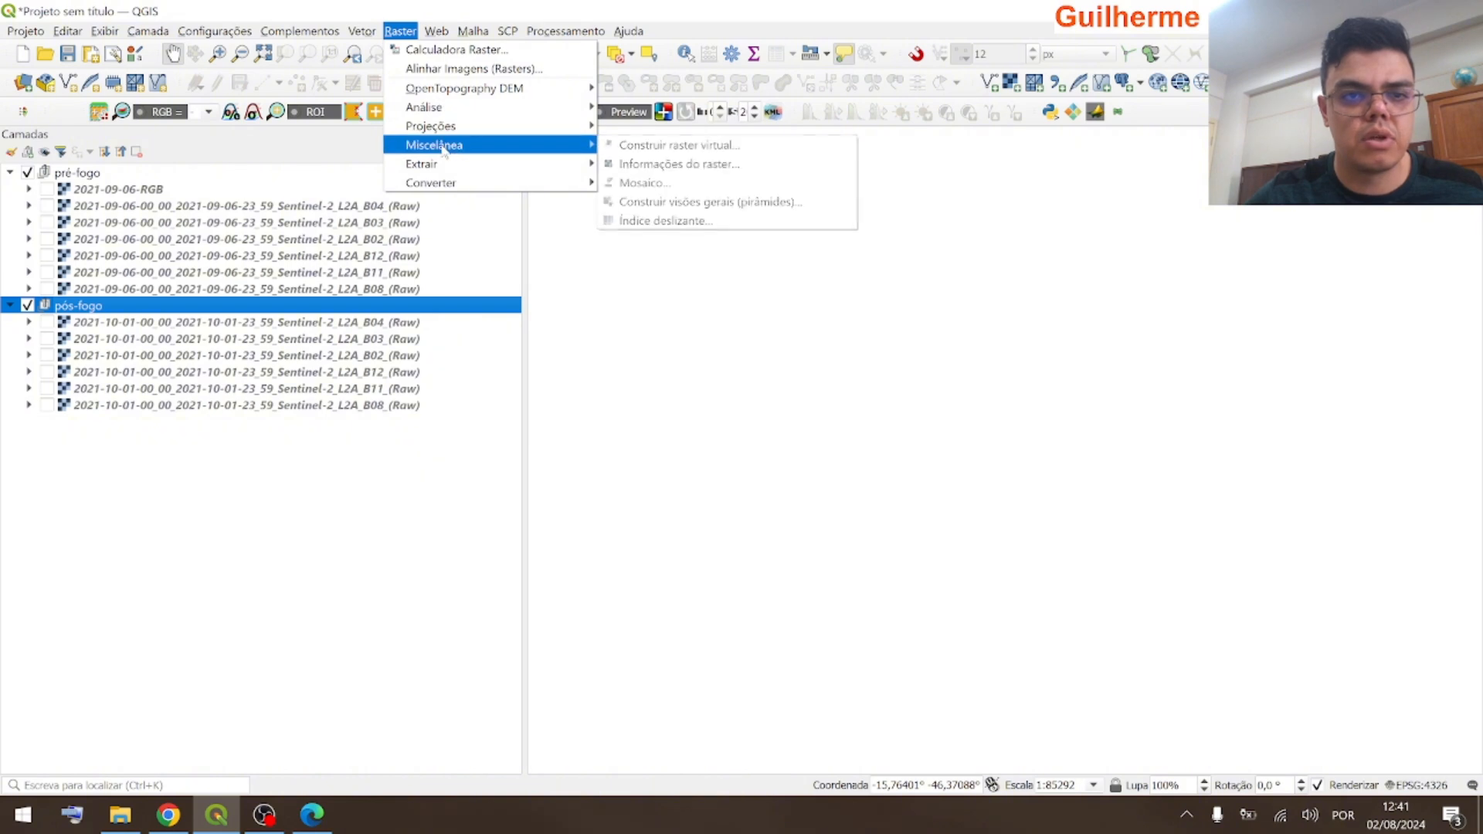
left_click(666, 184)
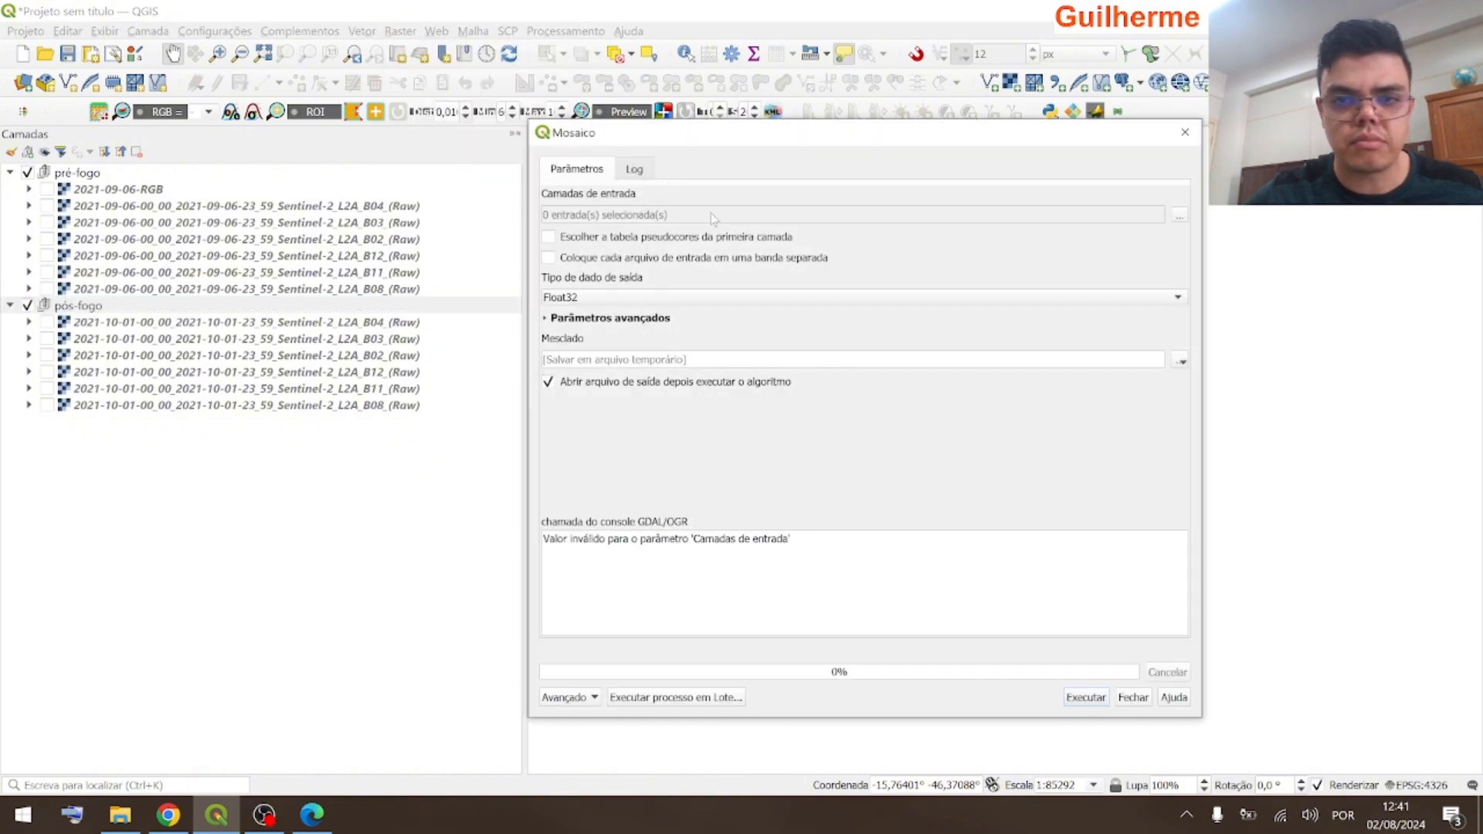
left_click(1180, 216)
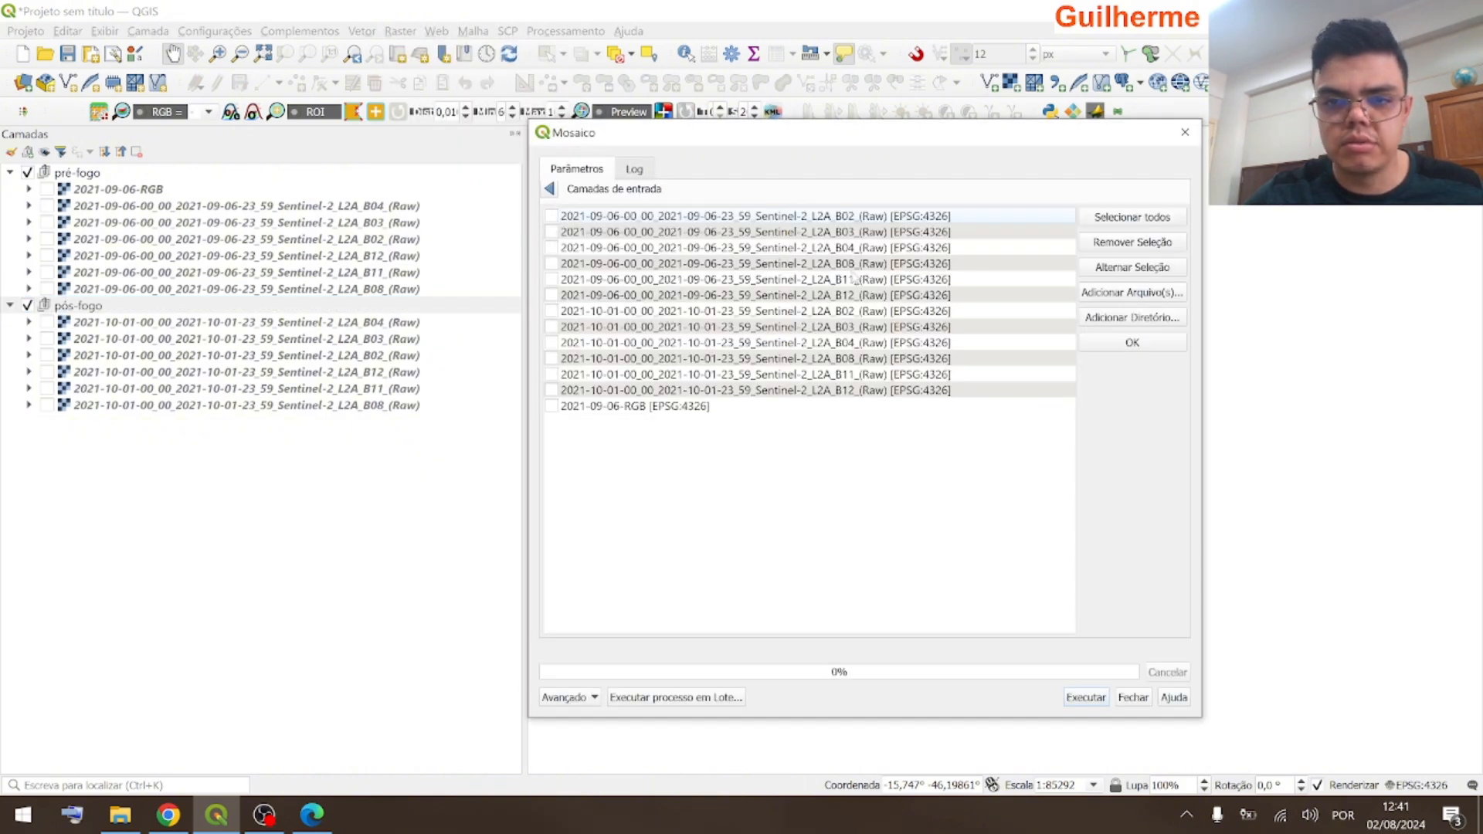
left_click(836, 344)
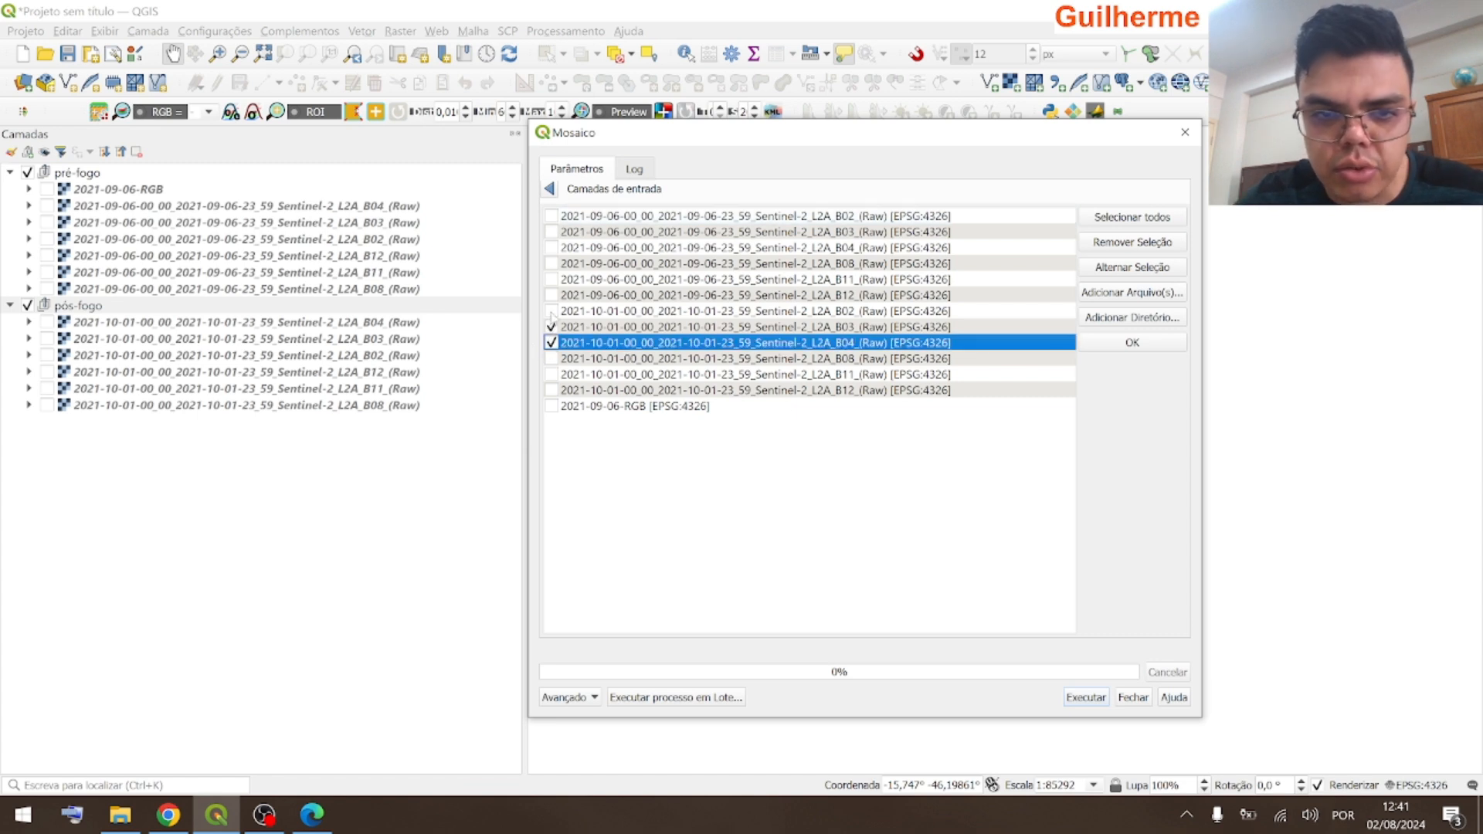
left_click(1128, 344)
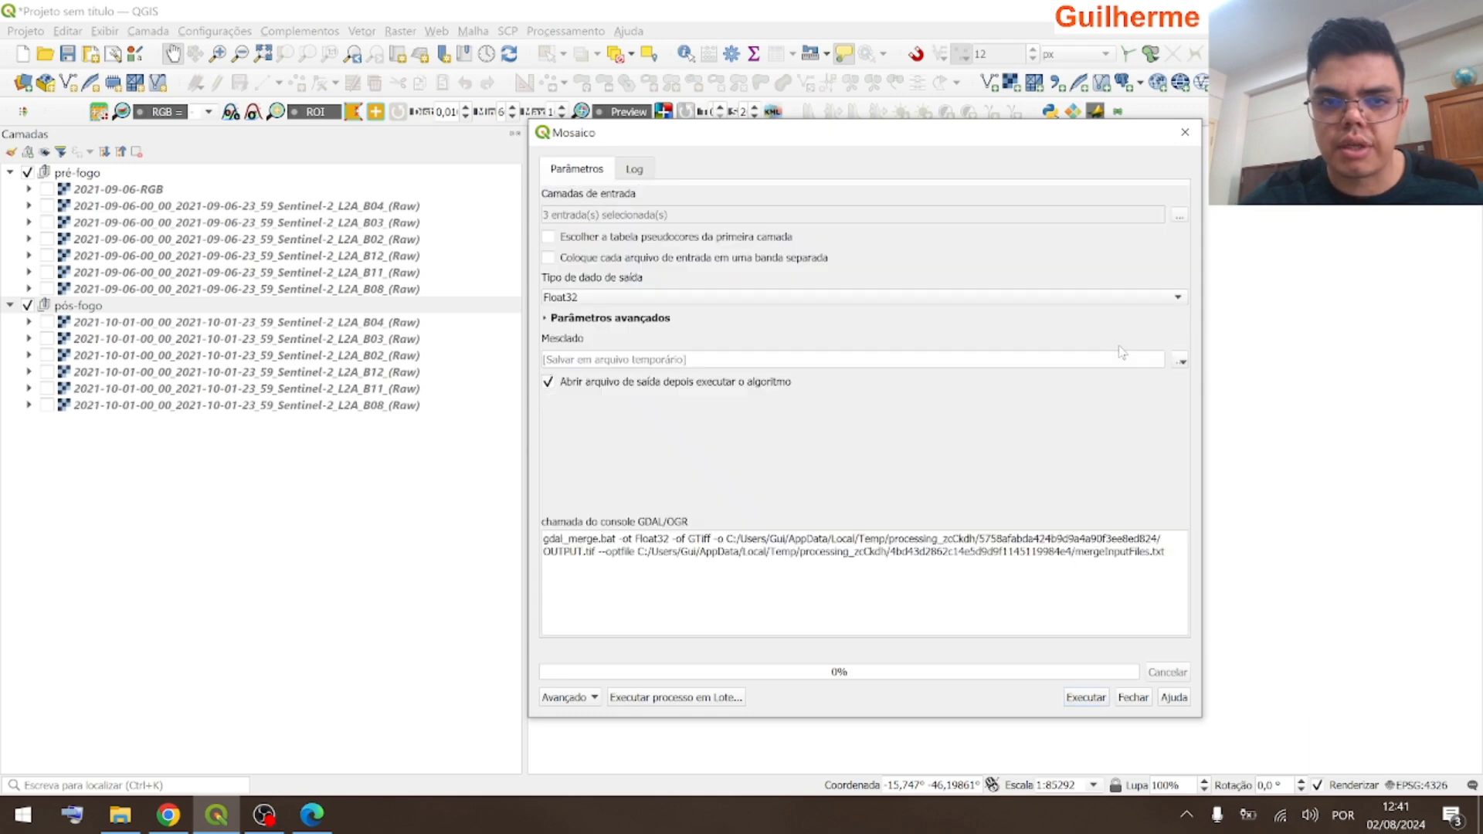
- Have the mosaic place each input file in a separate band and save its output as 2021-10-01-RGB in the Fogo/2021-10-01 folder
left_click(550, 259)
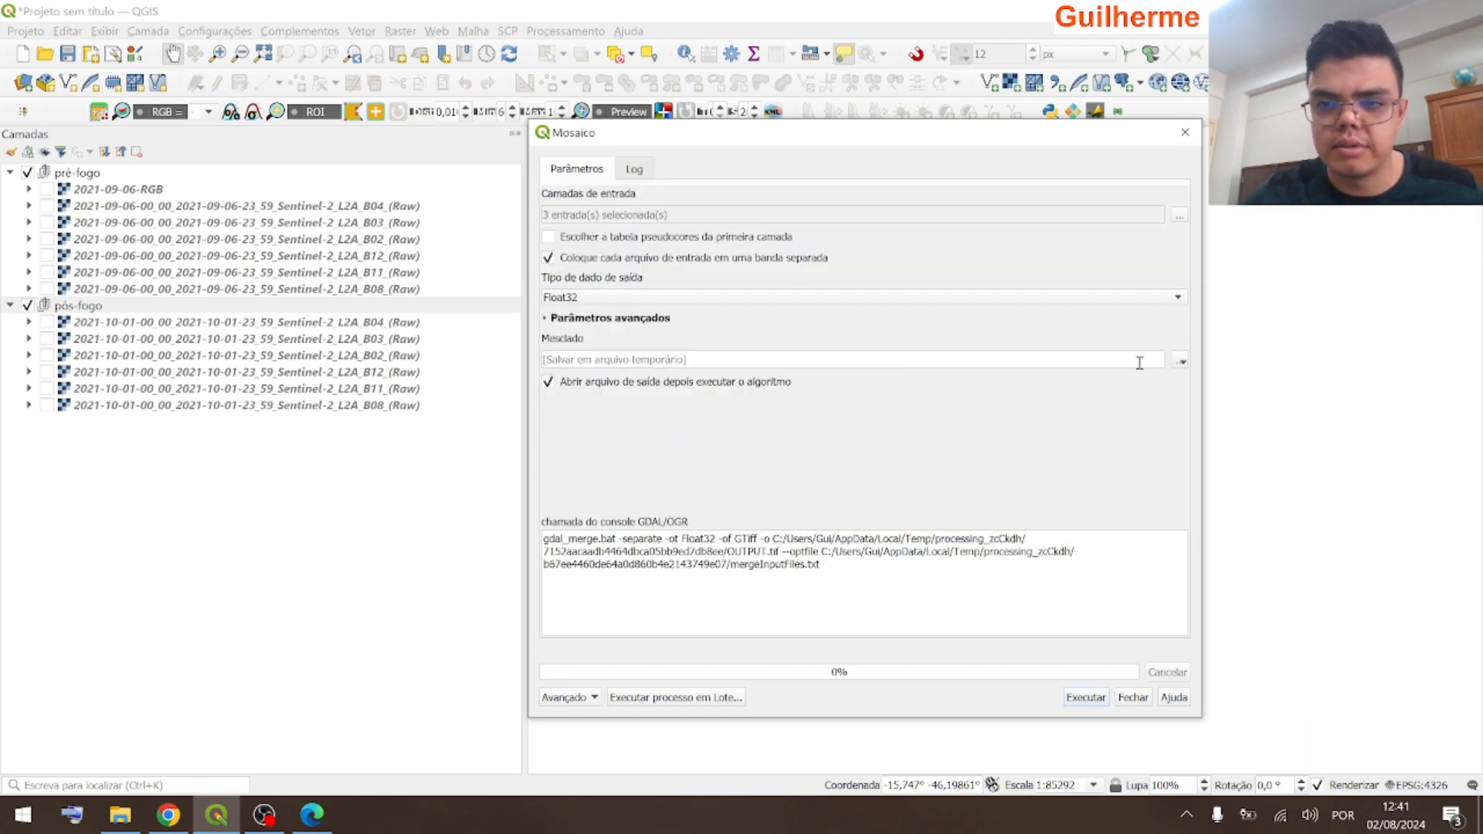
left_click(1183, 358)
left_click(1197, 395)
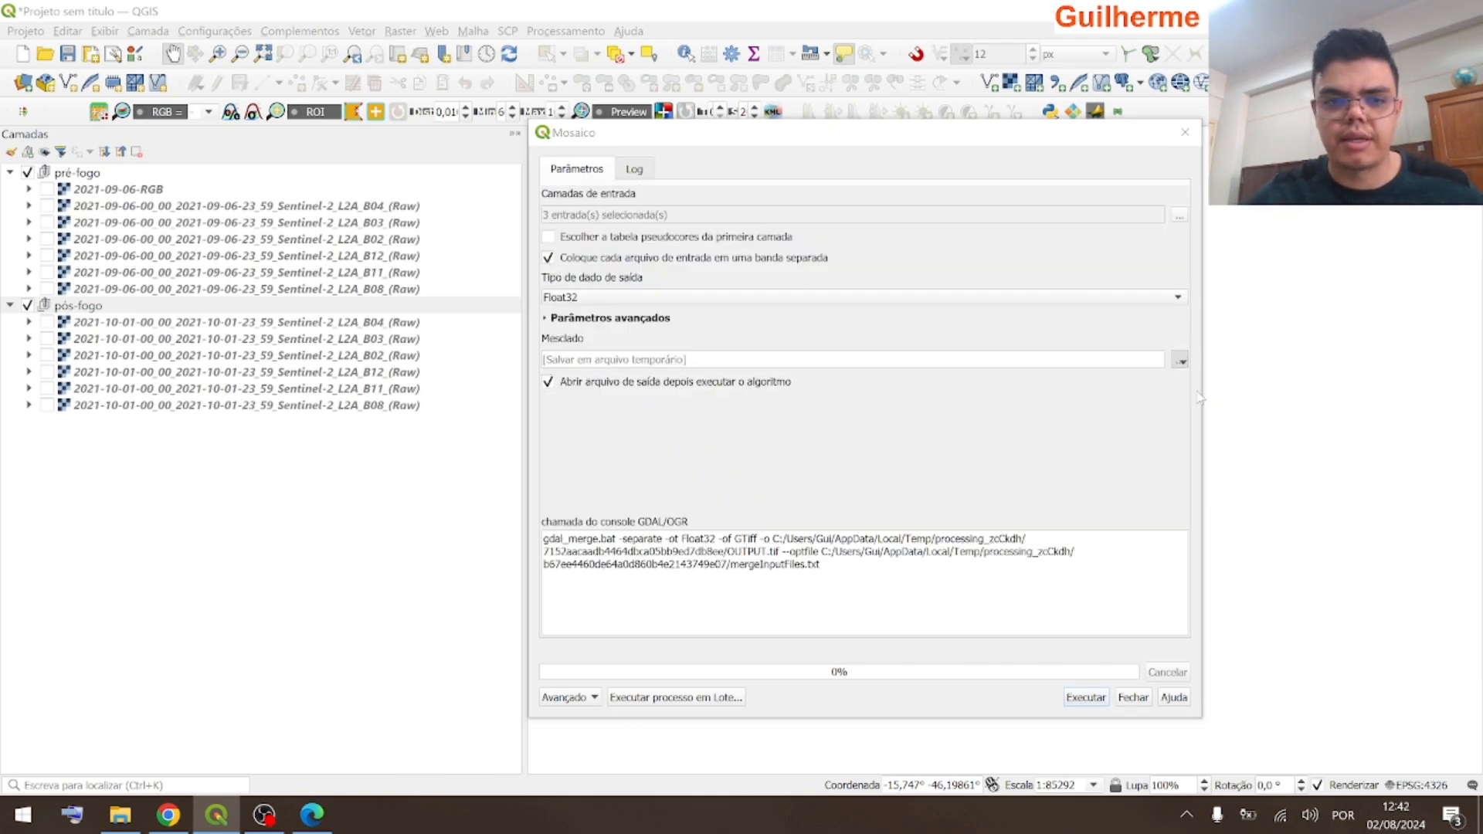
left_click(751, 190)
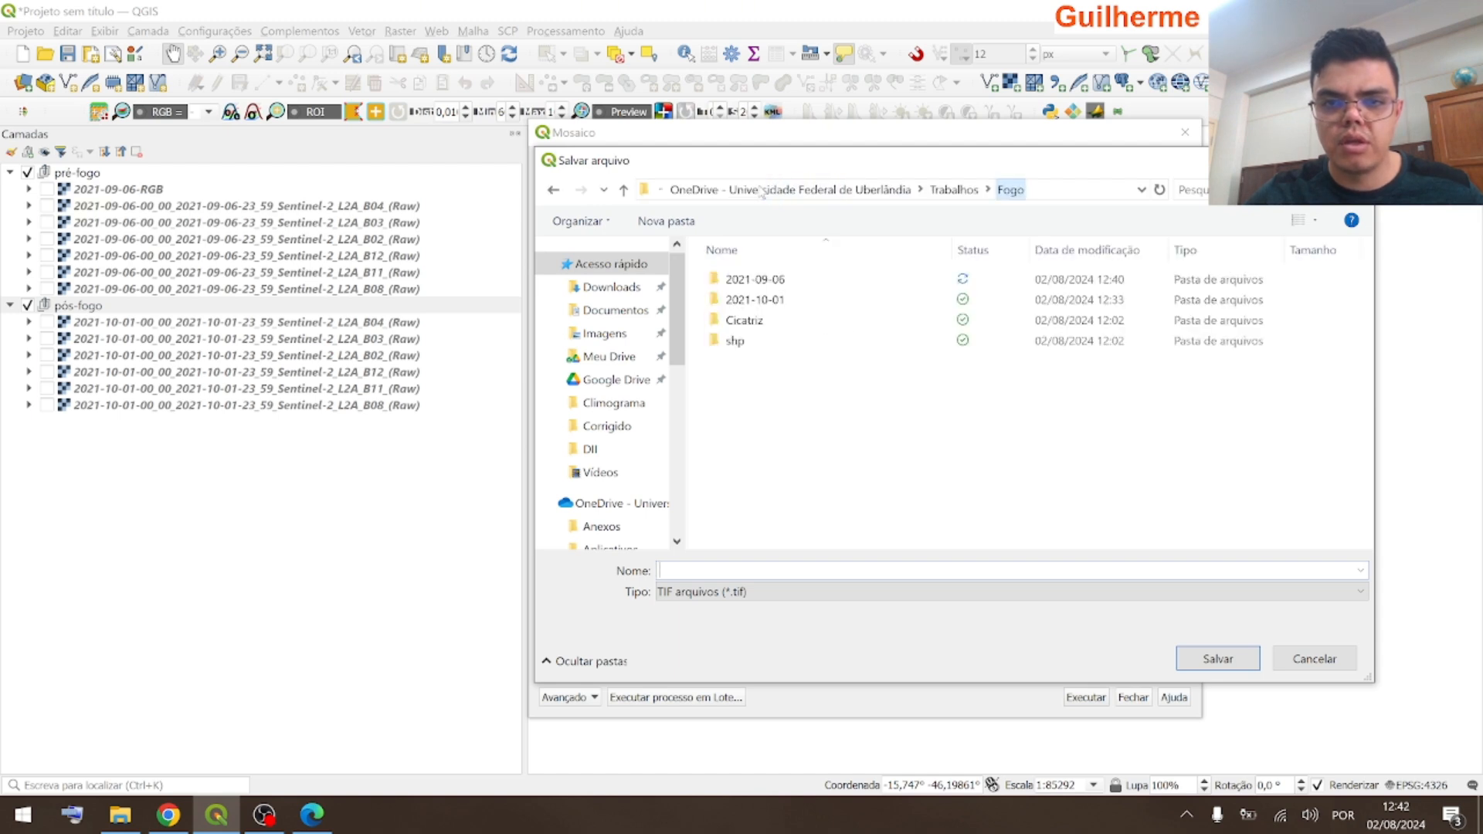
double_click(757, 306)
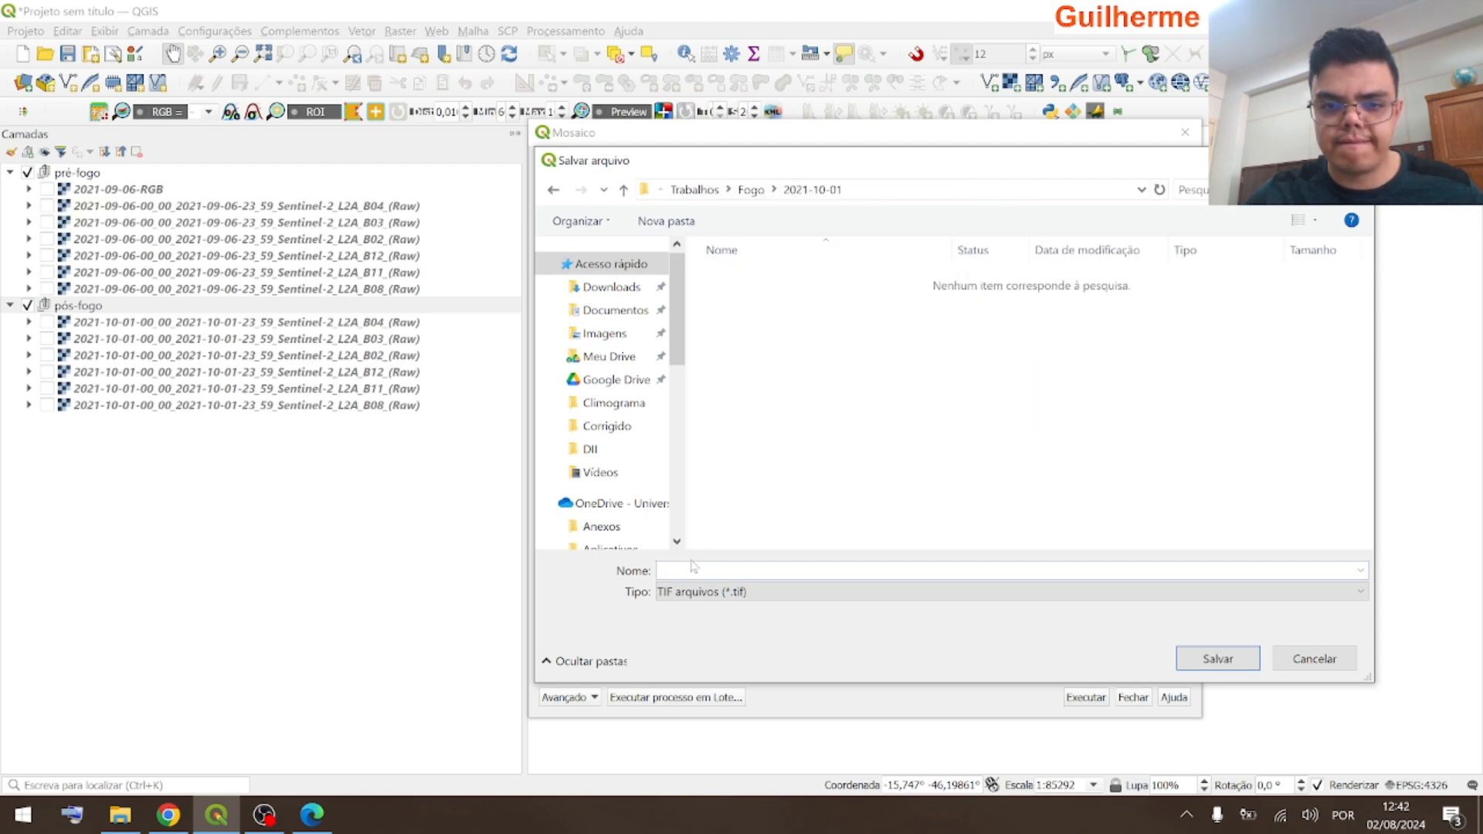
type("2021-1")
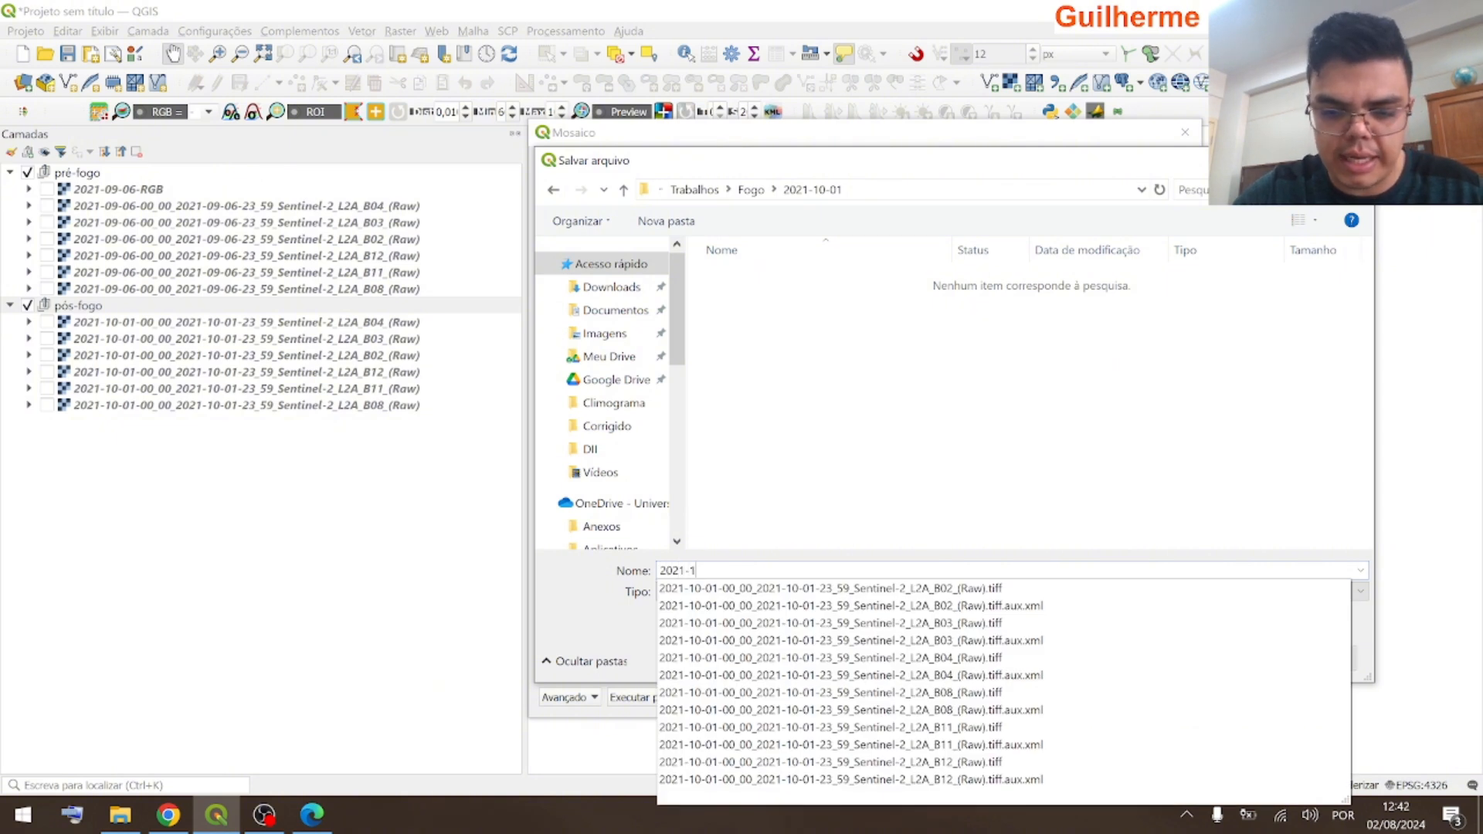
type("0-01-")
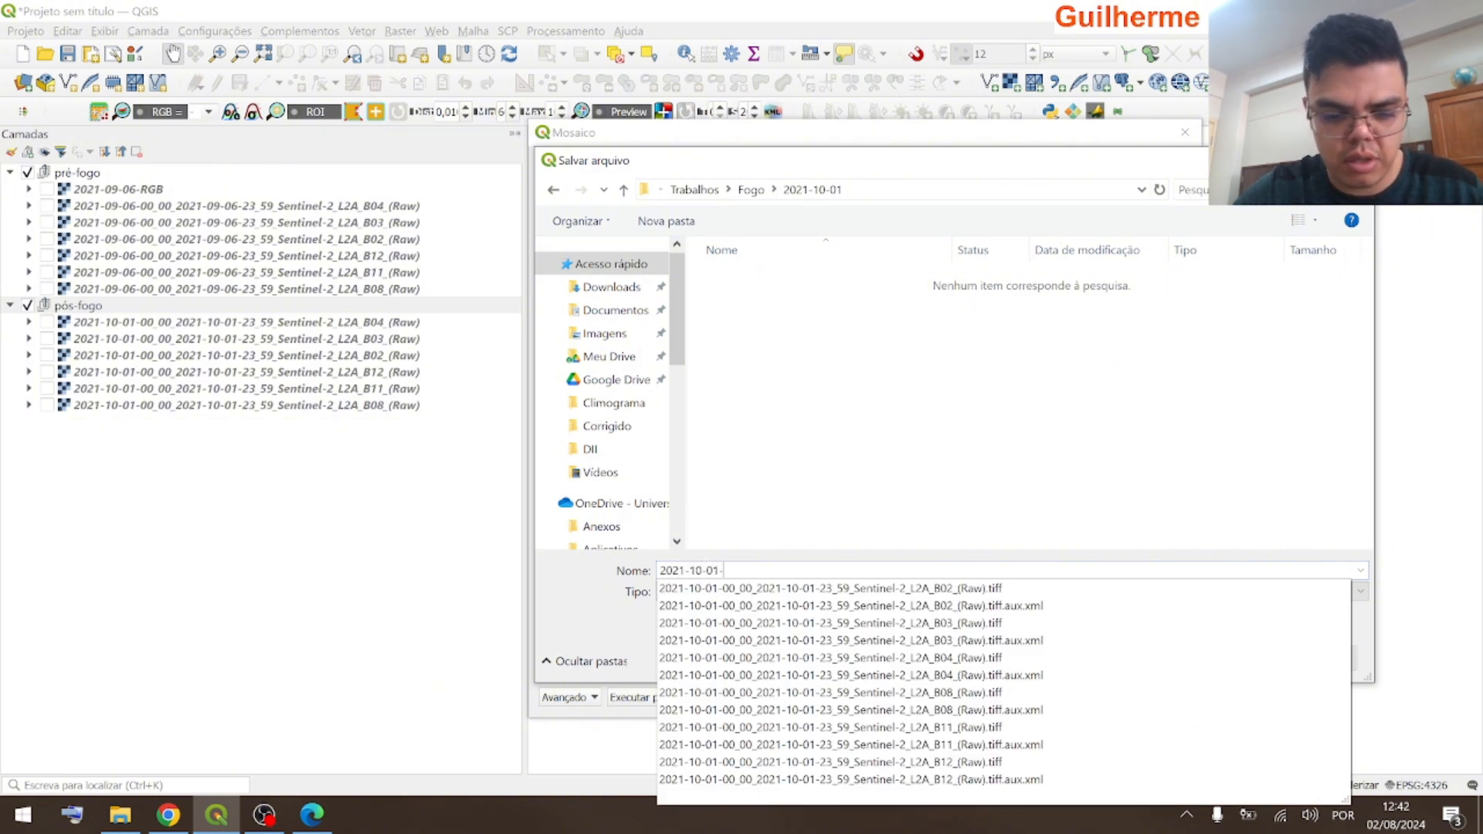
type("RGB")
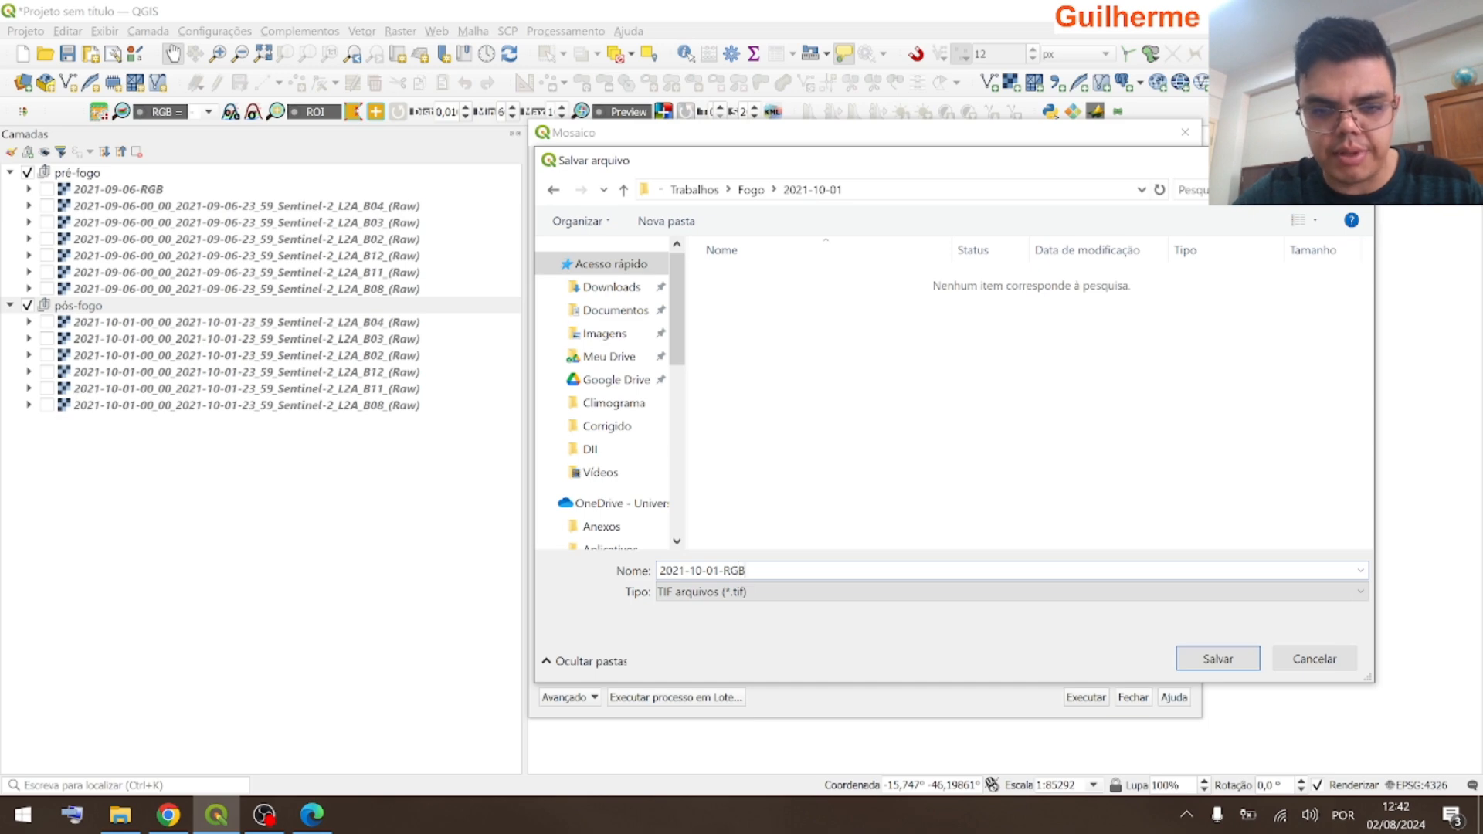
left_click(1219, 658)
- Run the post-fire mosaic and close its dialog
left_click(1087, 698)
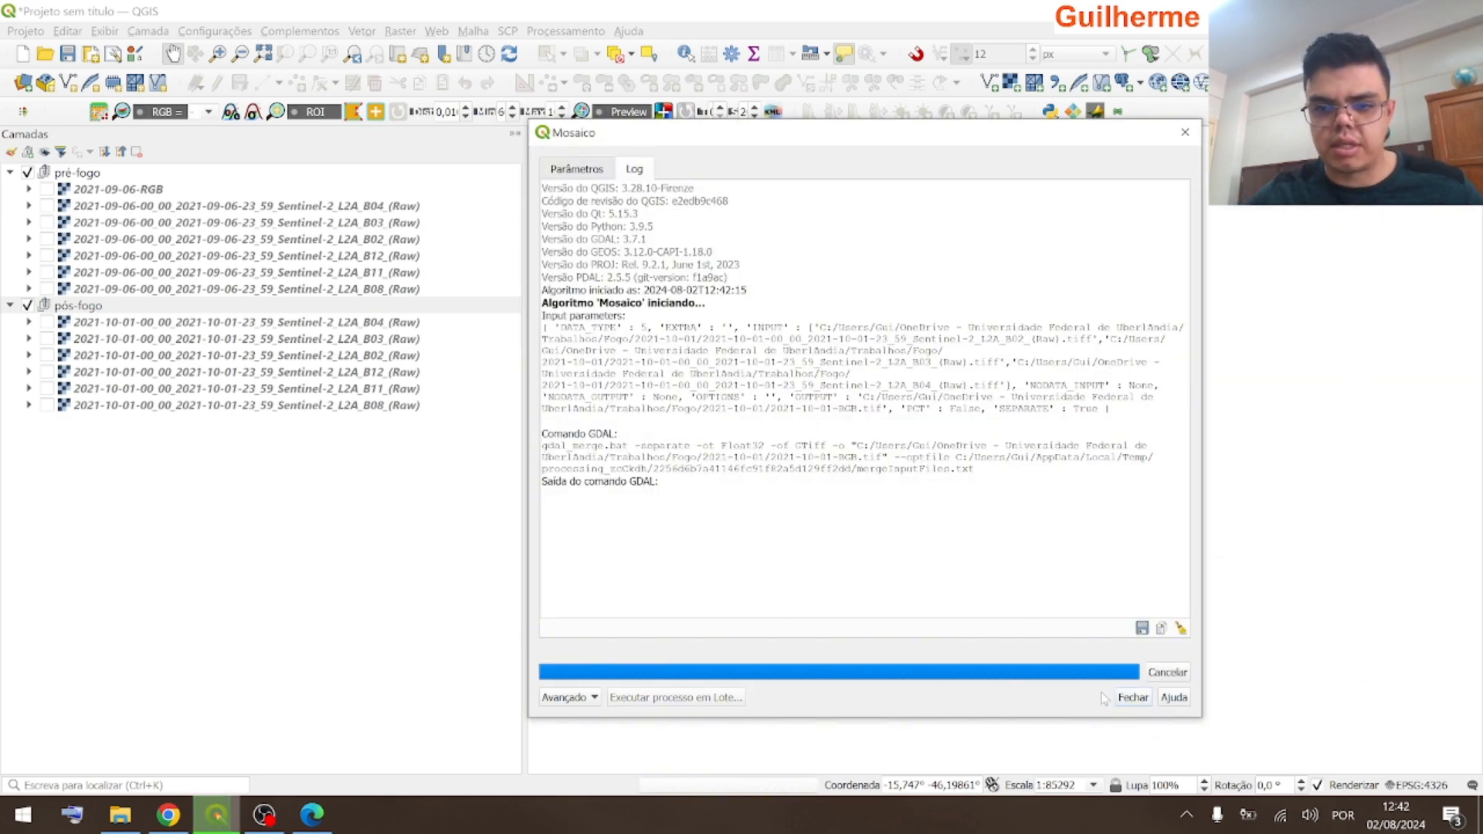
left_click(1133, 698)
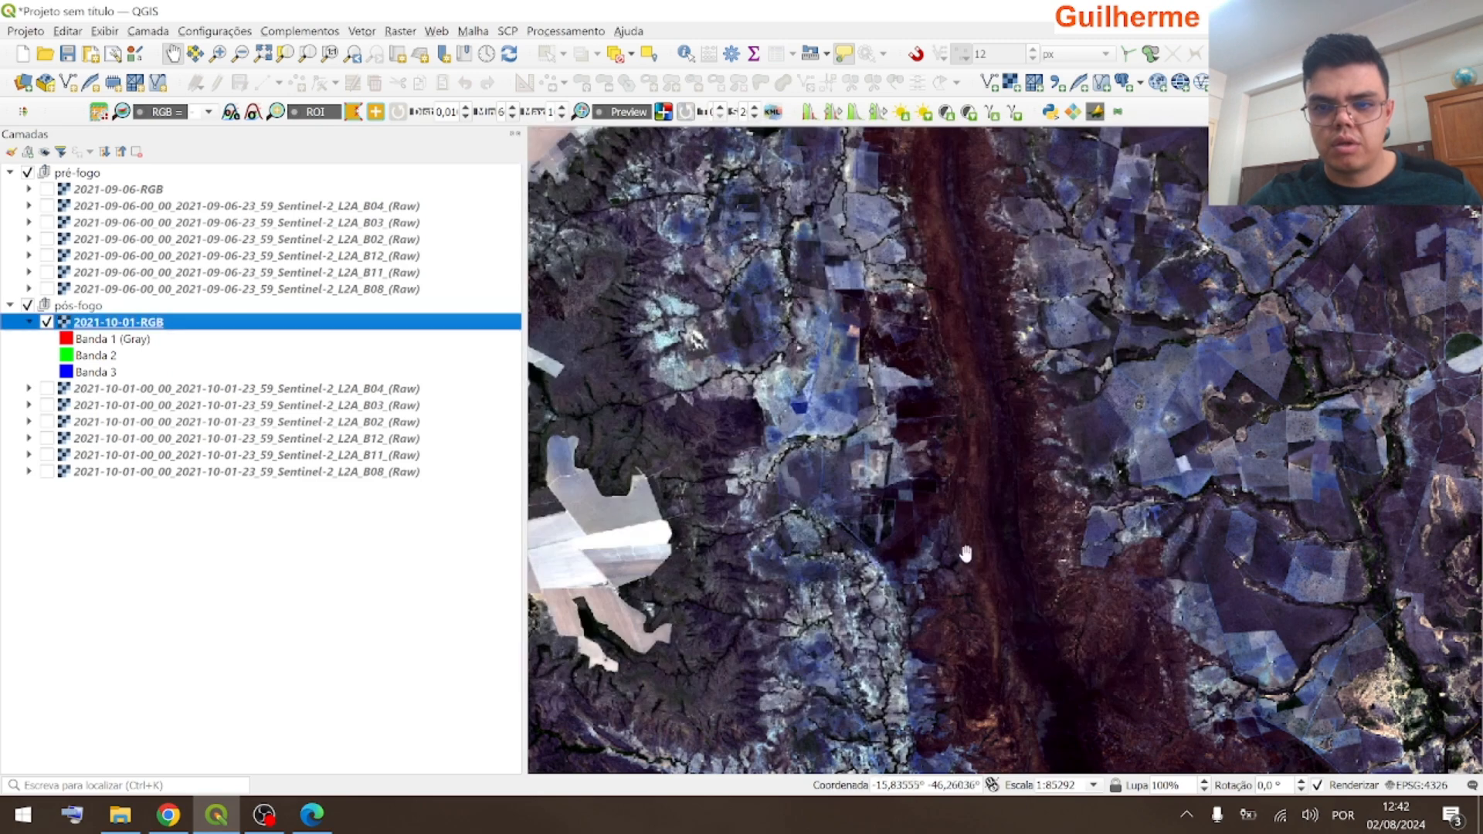
scroll(929, 468, "down", 1)
scroll(927, 401, "down", 1)
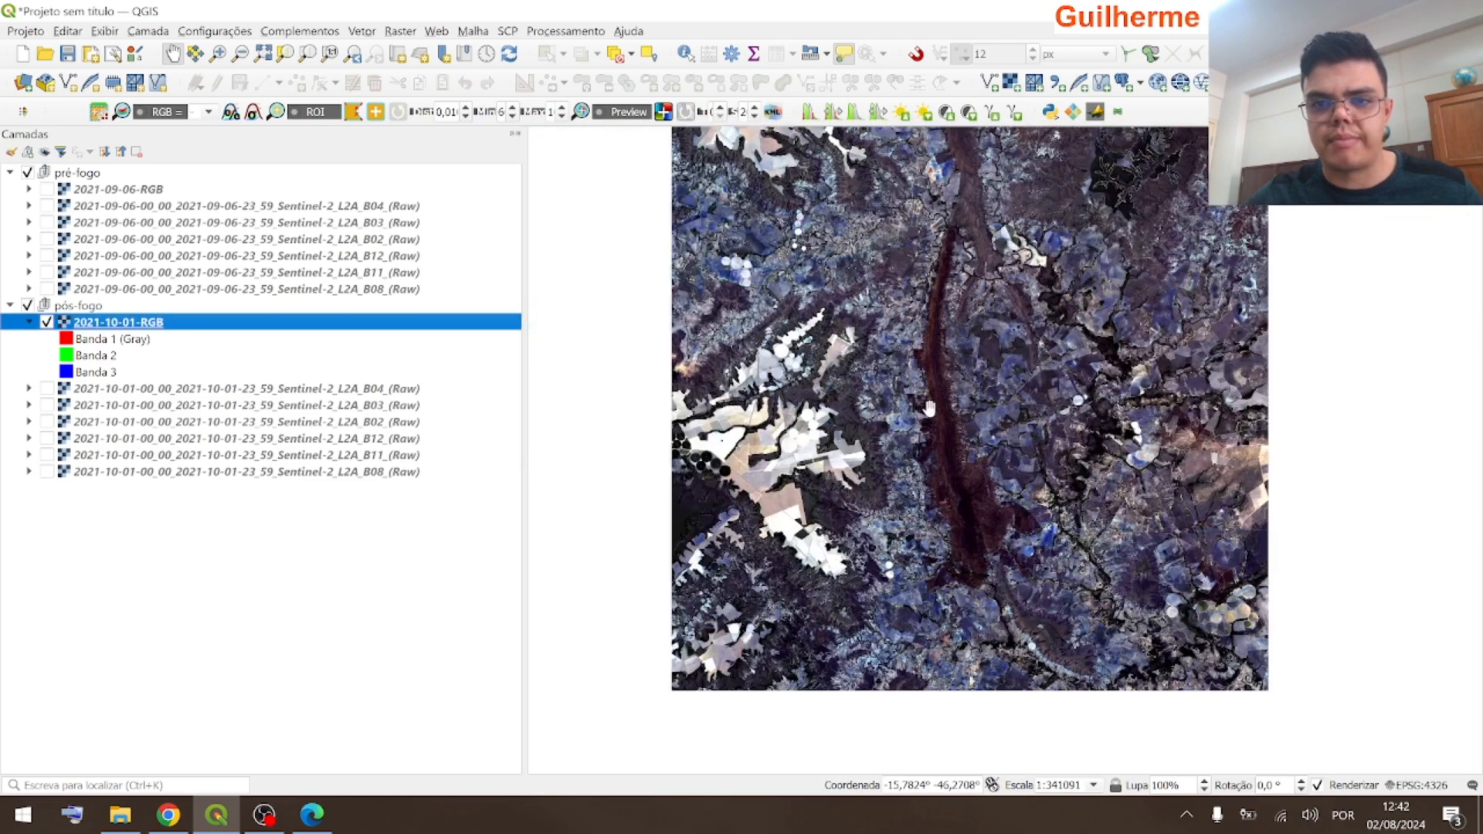
- In the 2021-10-01-RGB layer's symbology, assign Banda 3 to red and Banda 1 (Gray) to blue, and apply the change
right_click(96, 325)
left_click(147, 635)
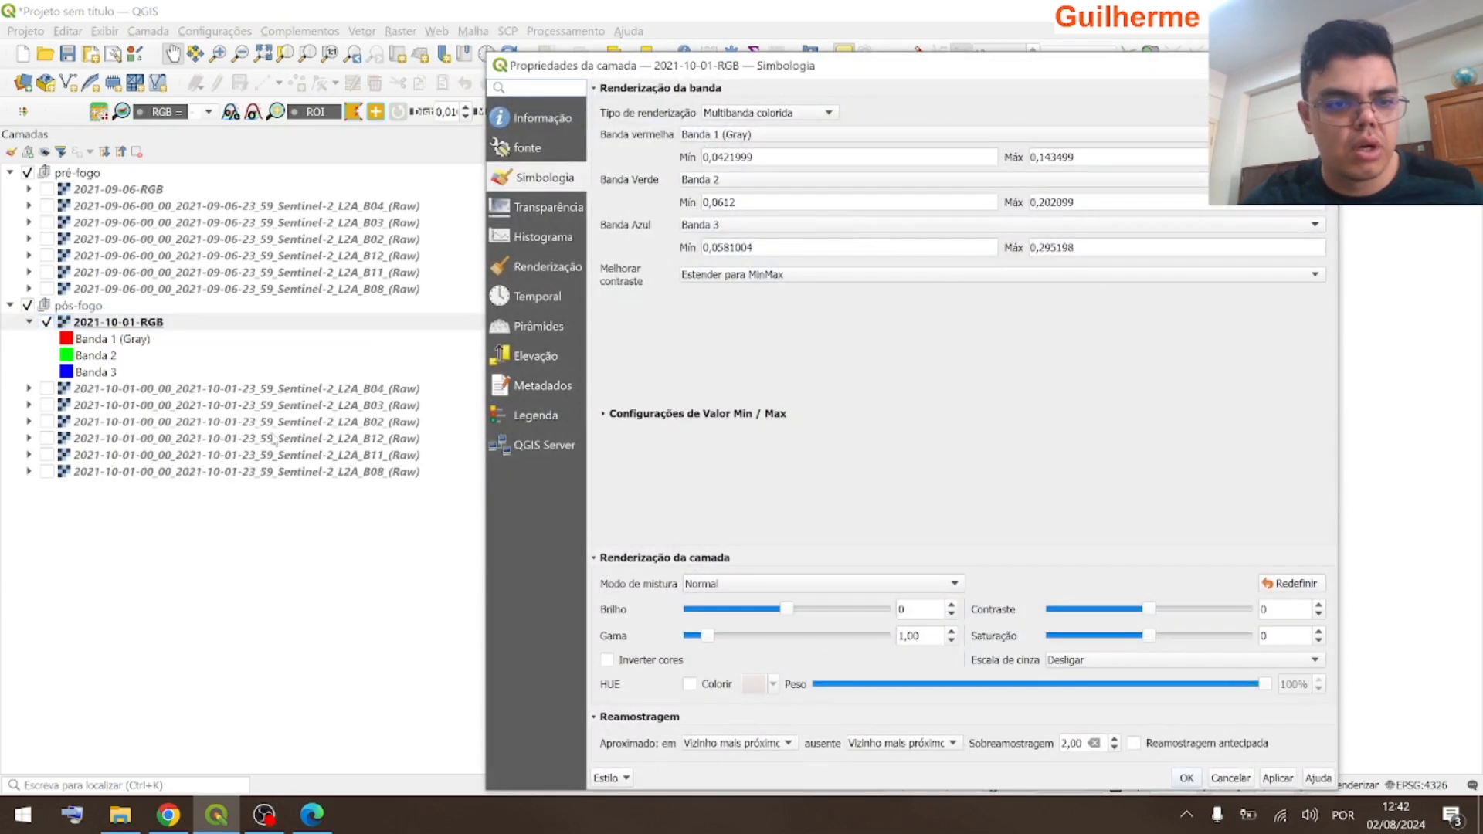
left_click(710, 135)
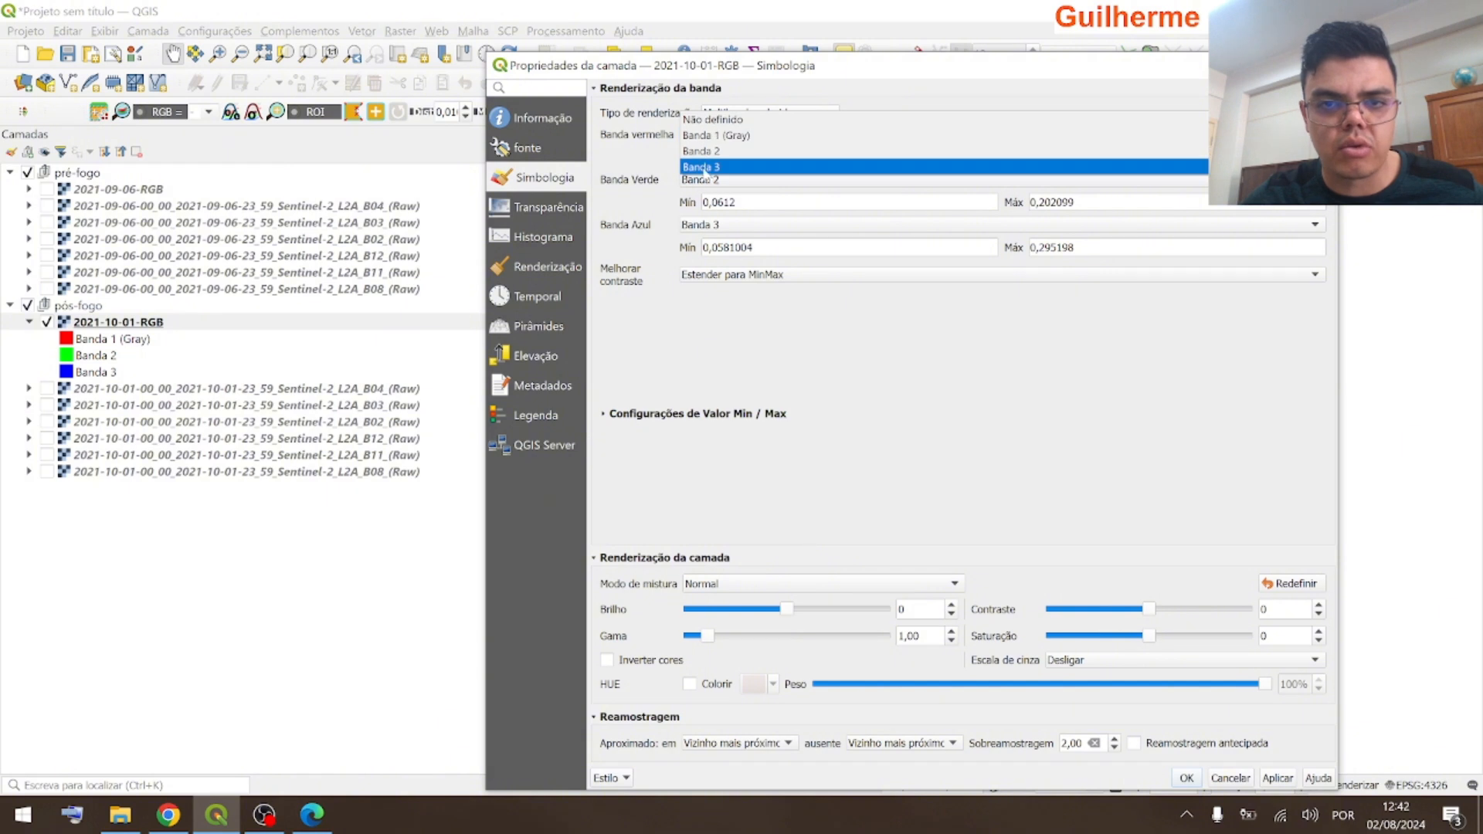
left_click(701, 167)
left_click(700, 225)
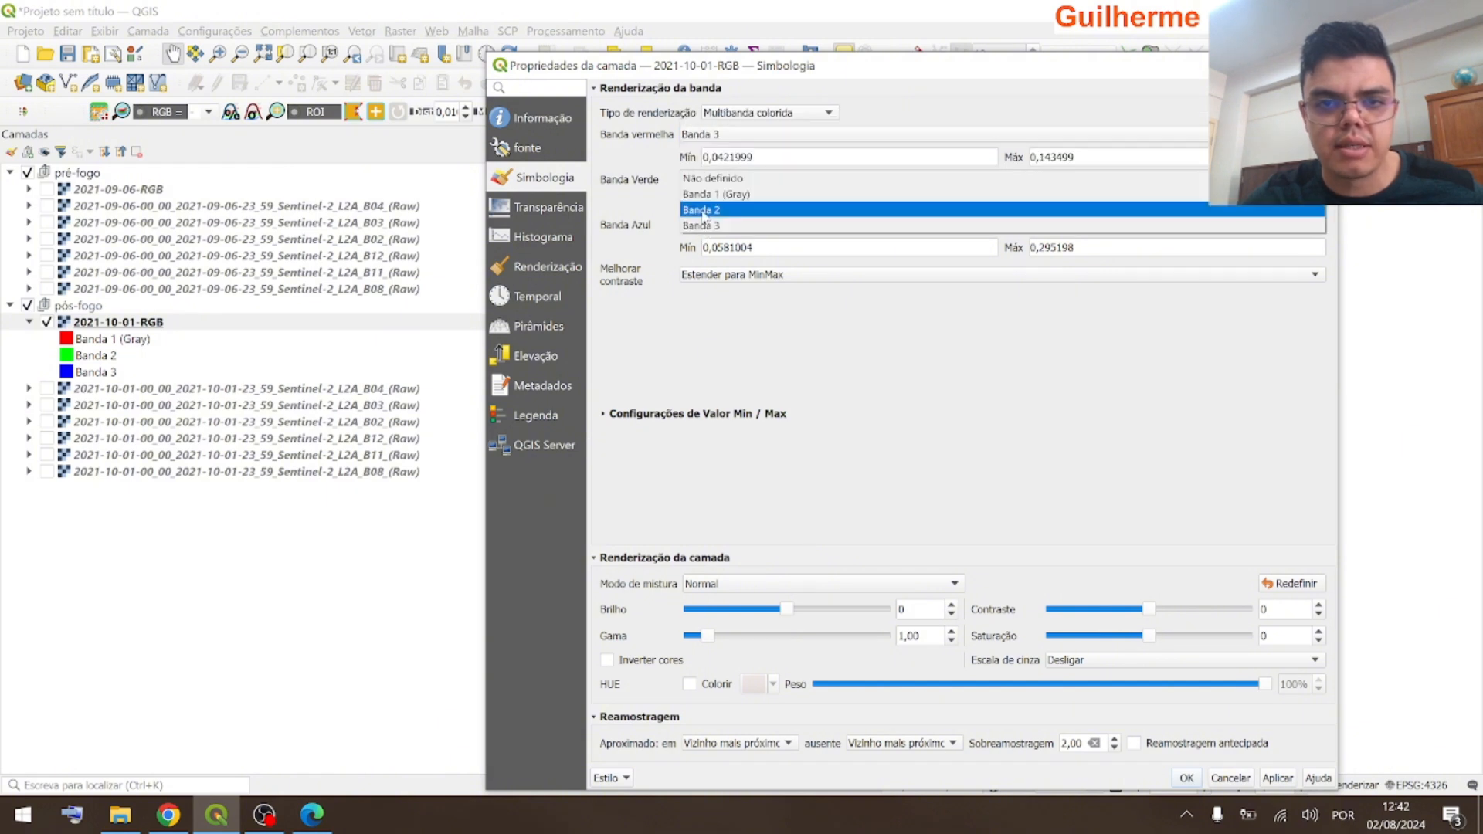
left_click(700, 195)
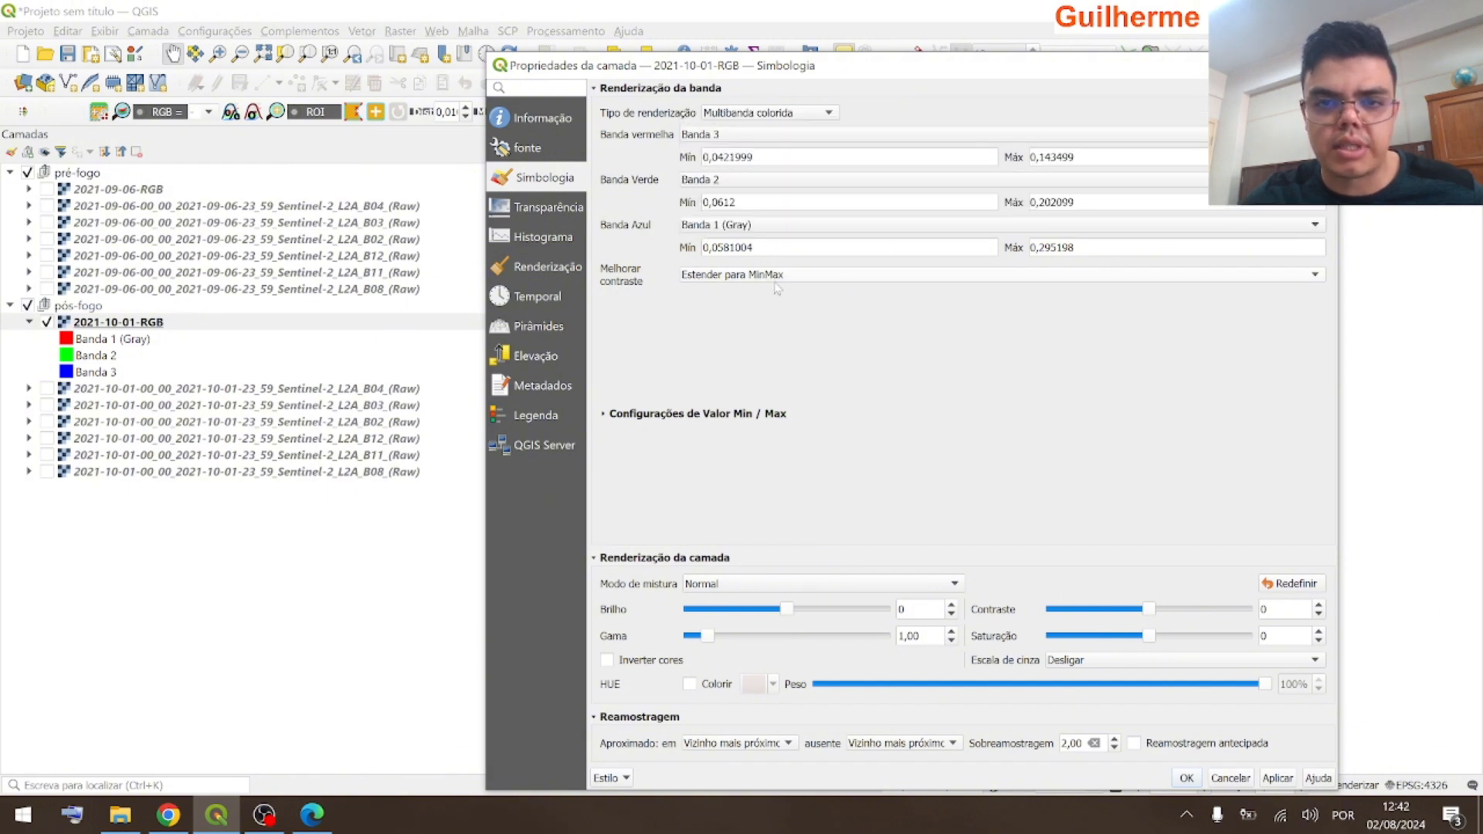
left_click(1278, 778)
left_click(1184, 779)
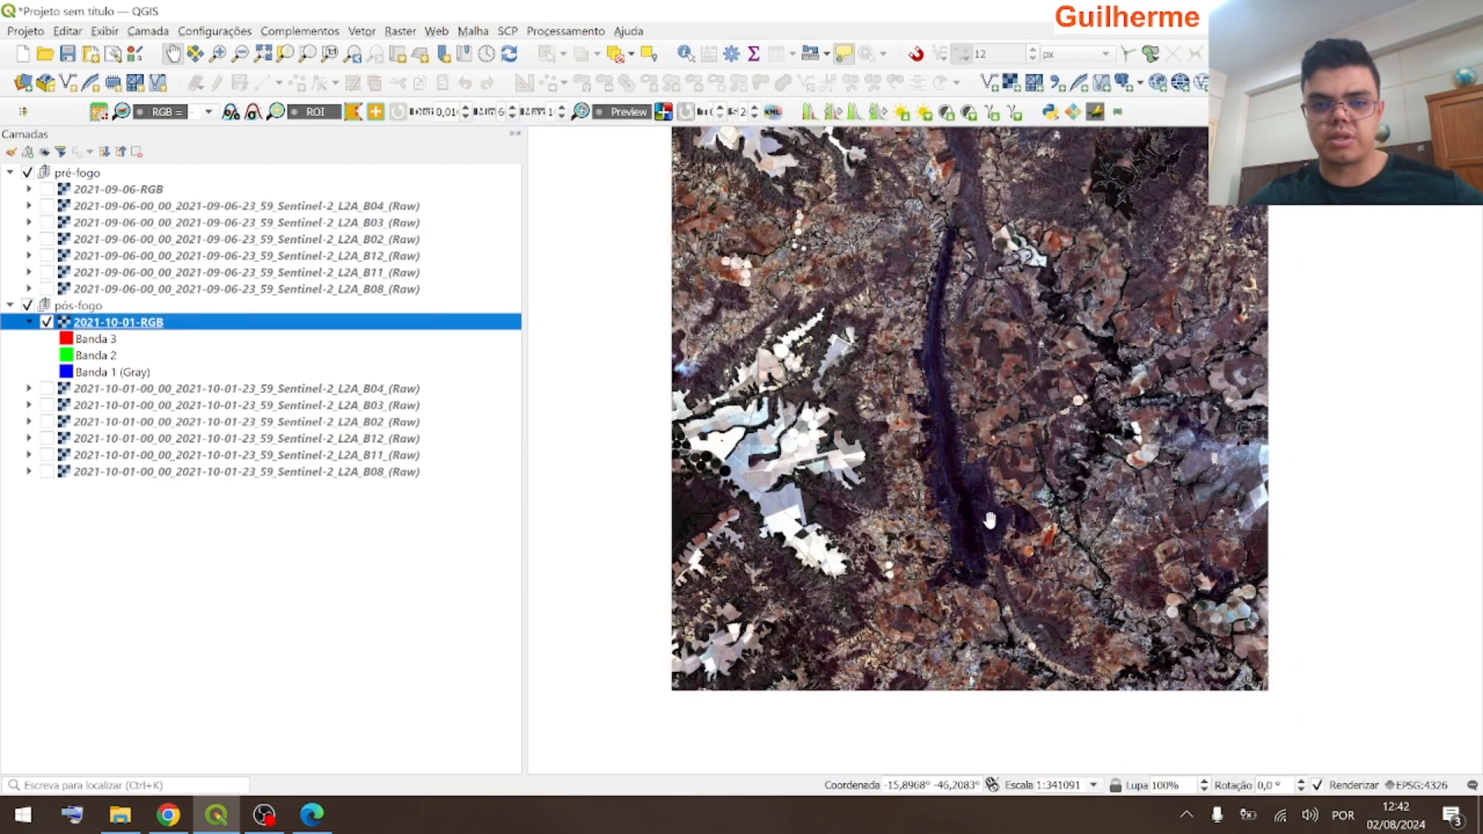
scroll(989, 516, "up", 1)
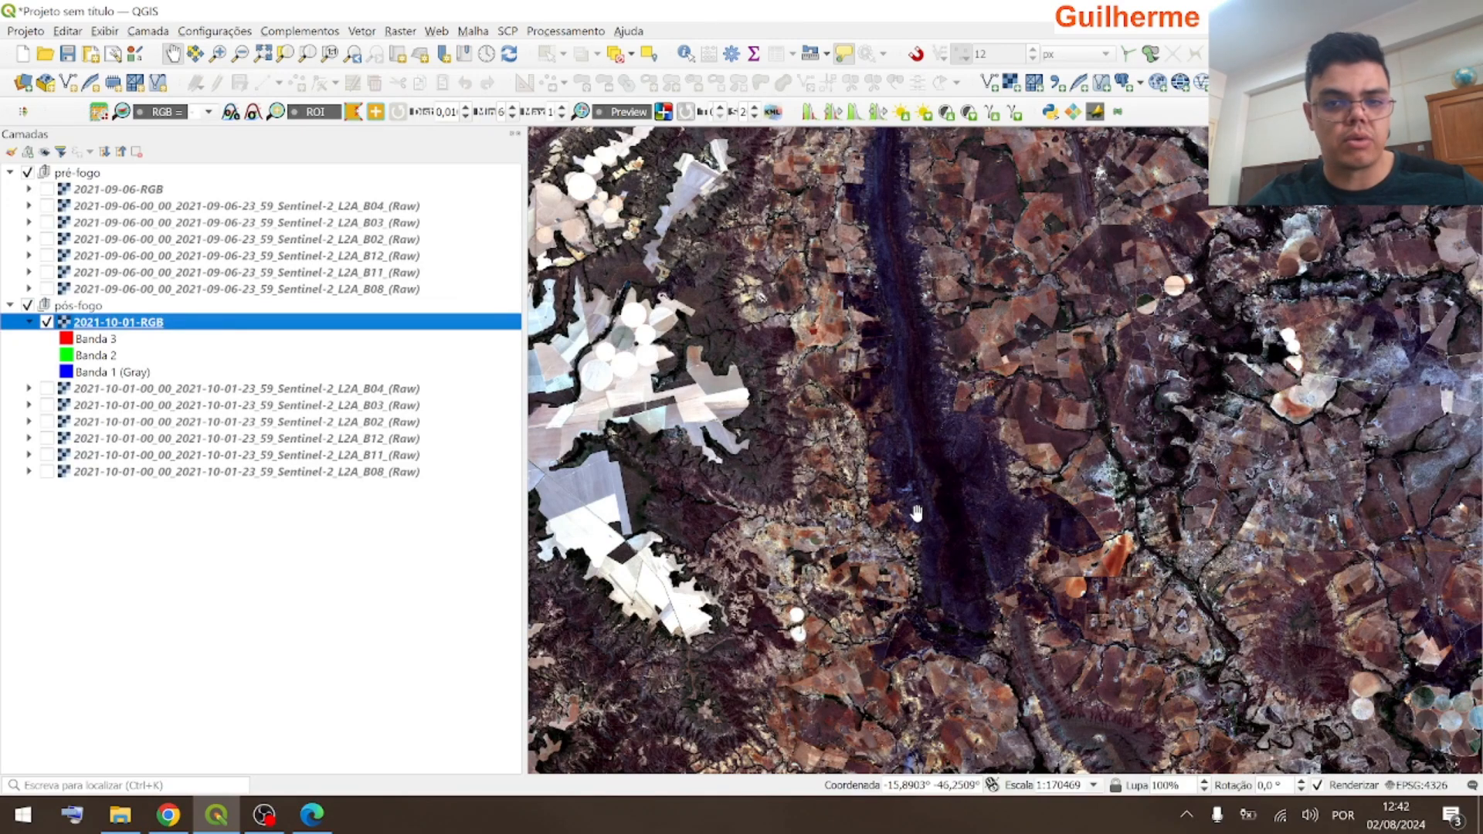
scroll(918, 516, "down", 1)
left_click(28, 323)
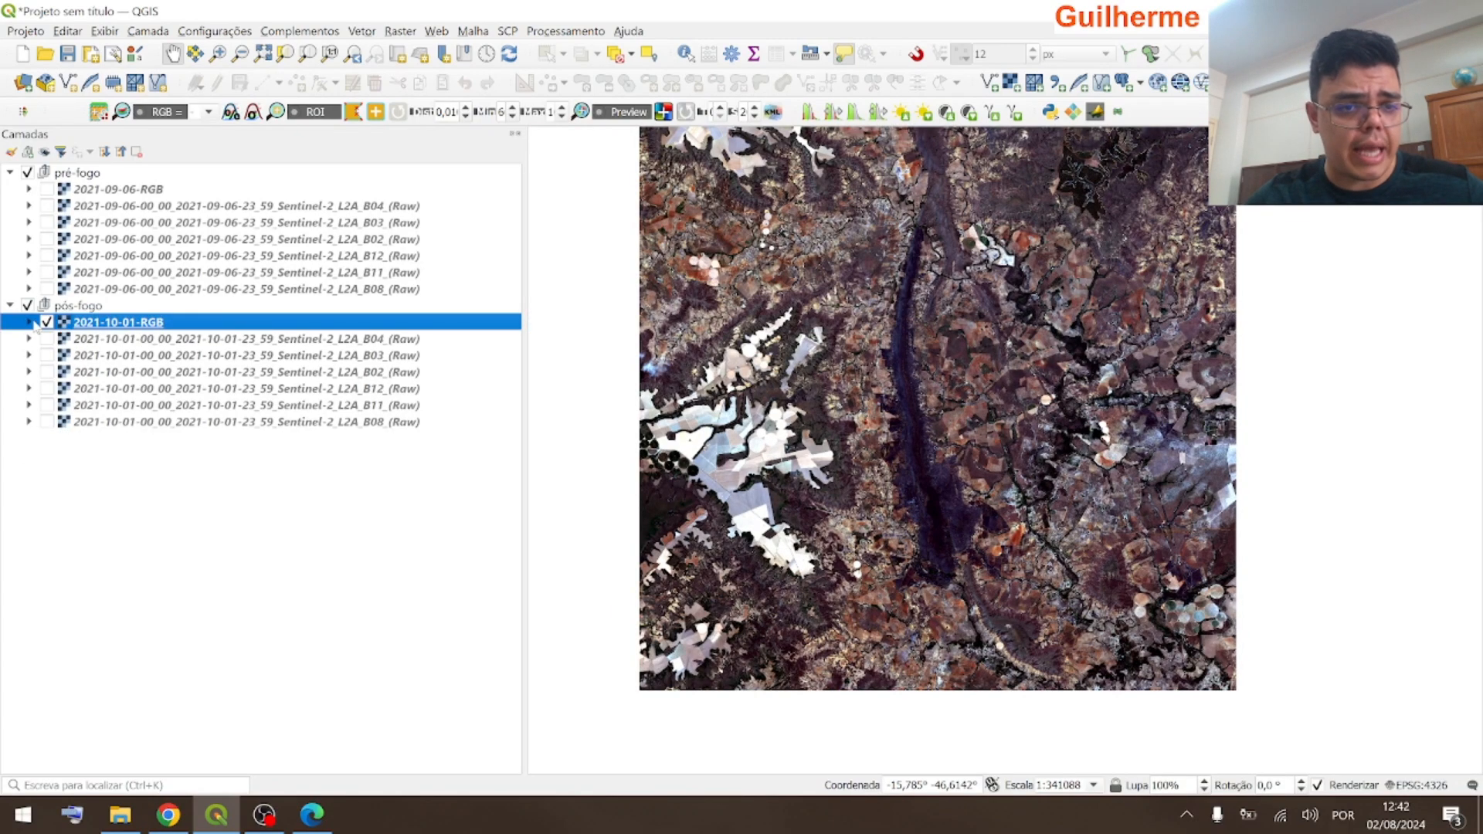
left_click(27, 323)
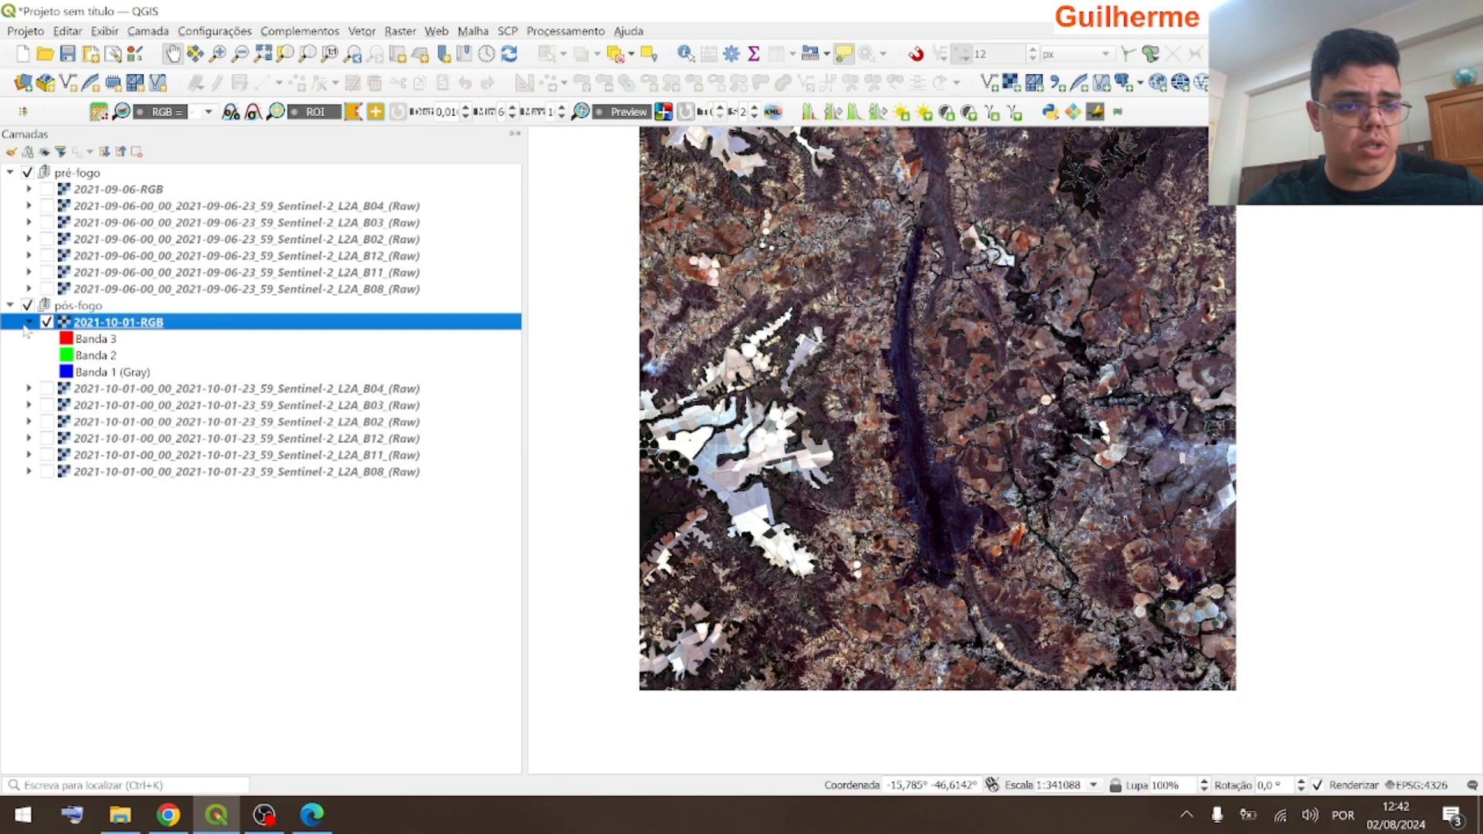
- With the pós-fogo group selected, start the raster Mosaico tool using the 2021-10-01 bands B08, B11 and B12 as input layers
left_click(57, 307)
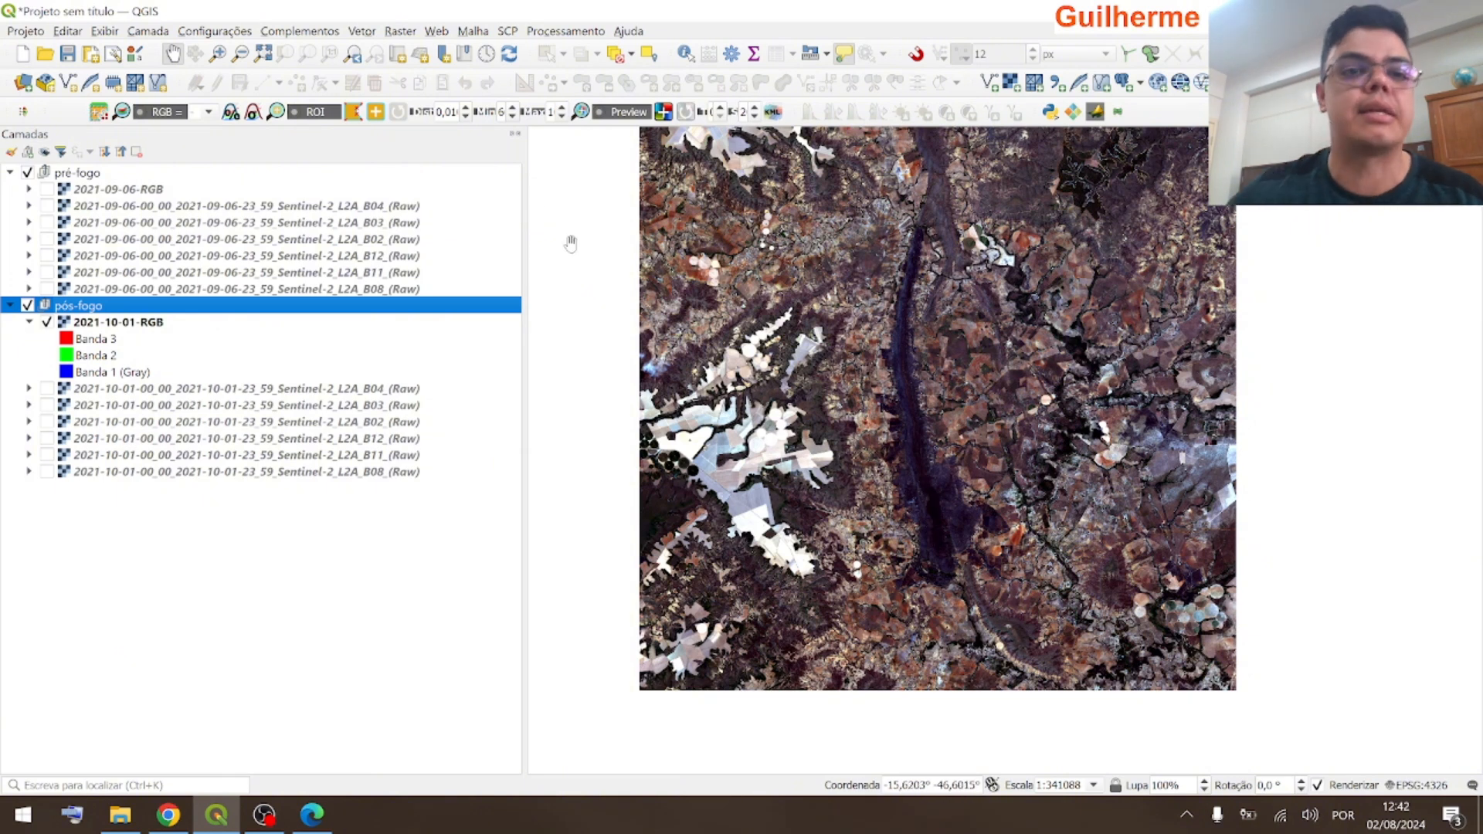
left_click(400, 30)
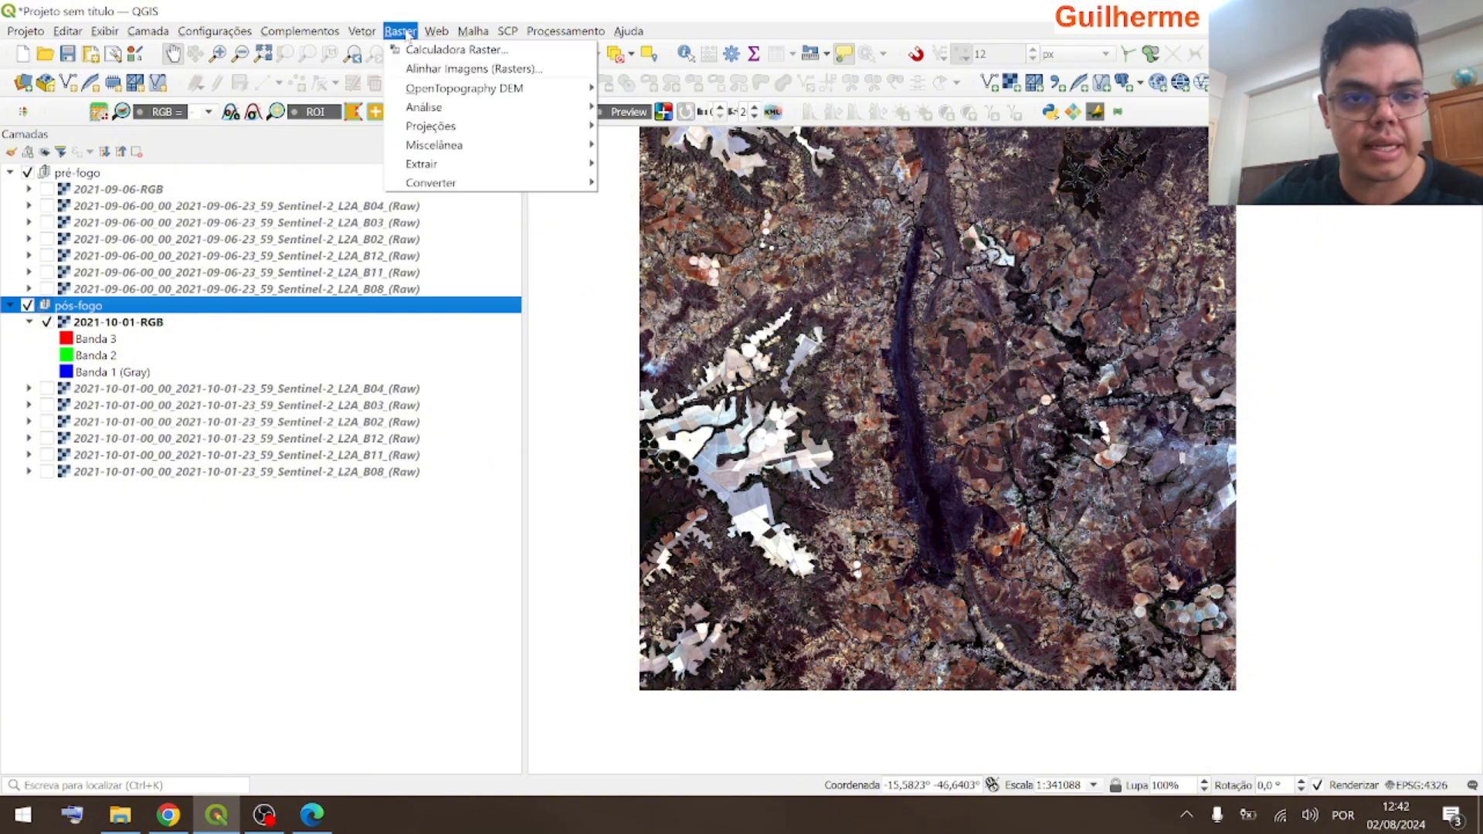
mouse_move(463, 145)
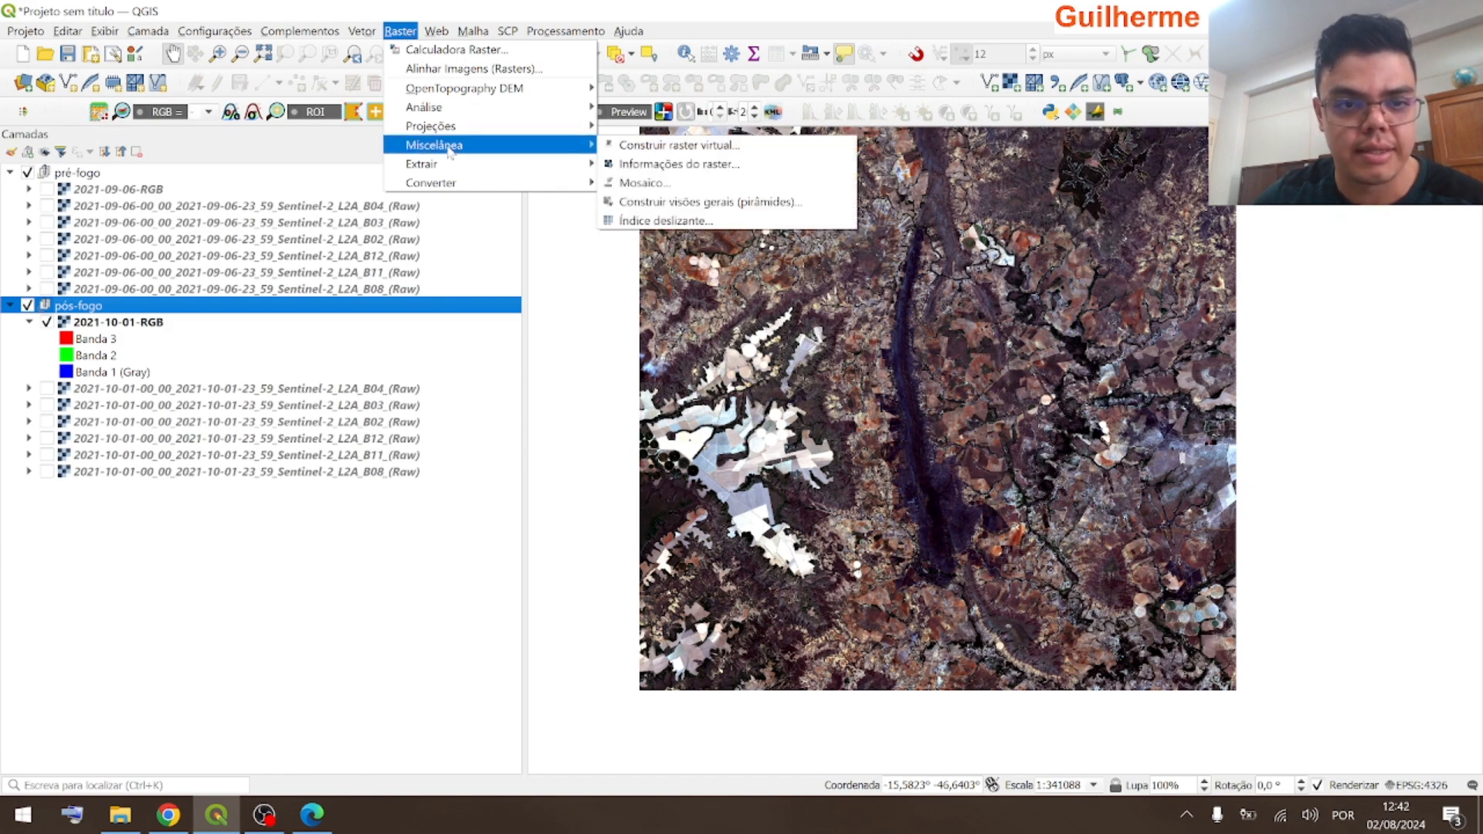
left_click(652, 182)
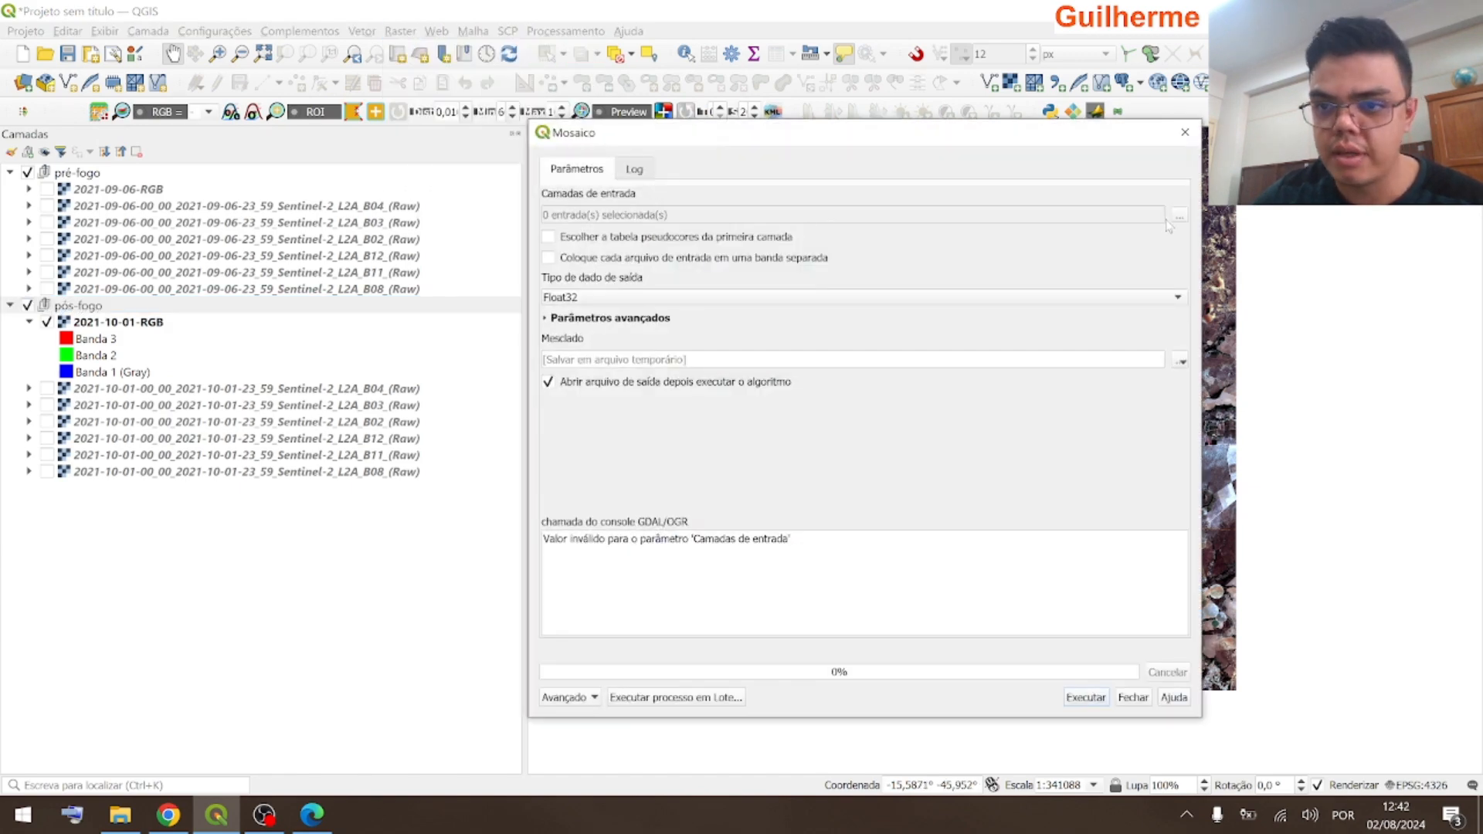
left_click(1176, 221)
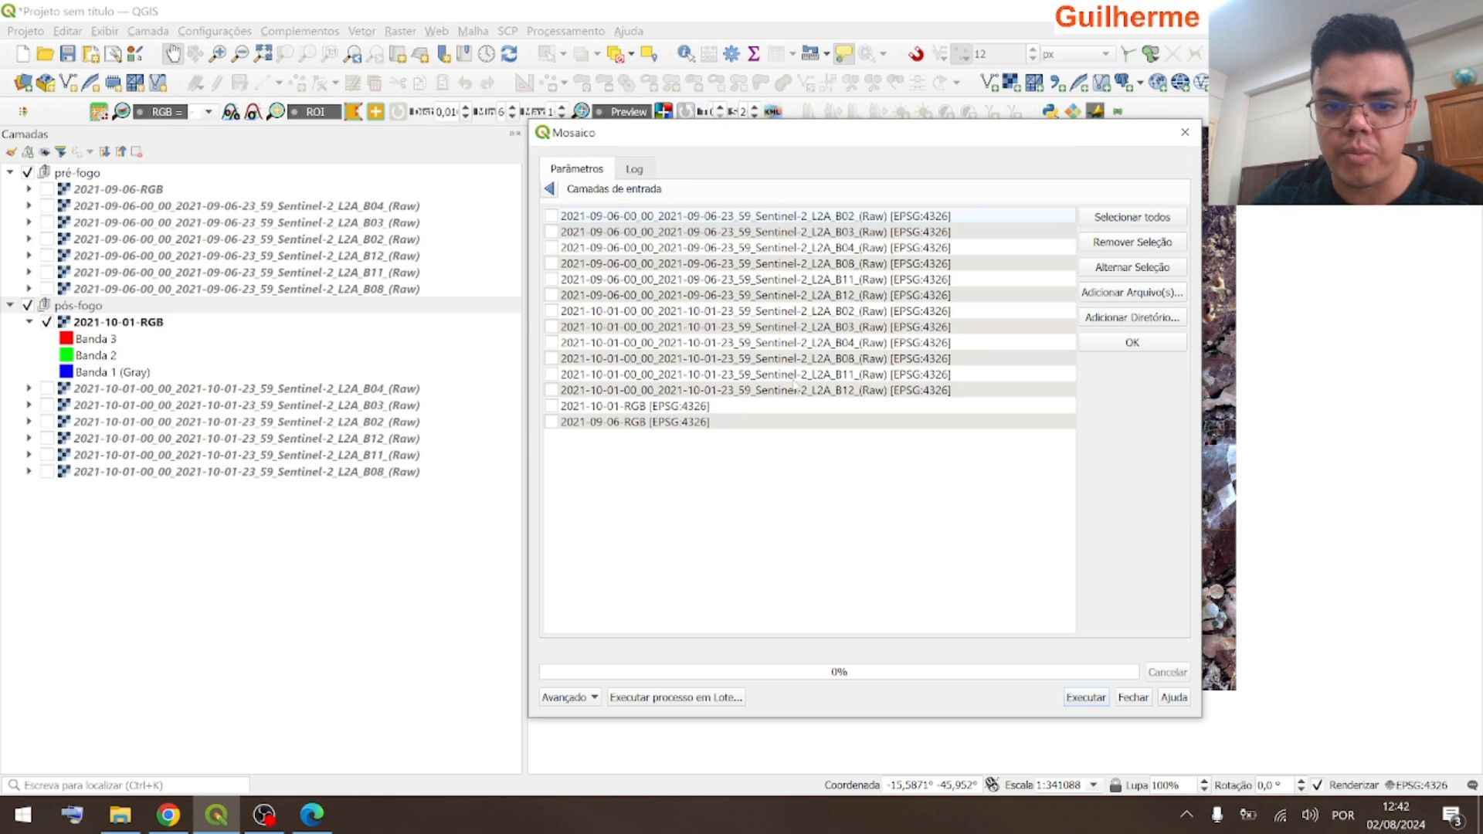
left_click(786, 391)
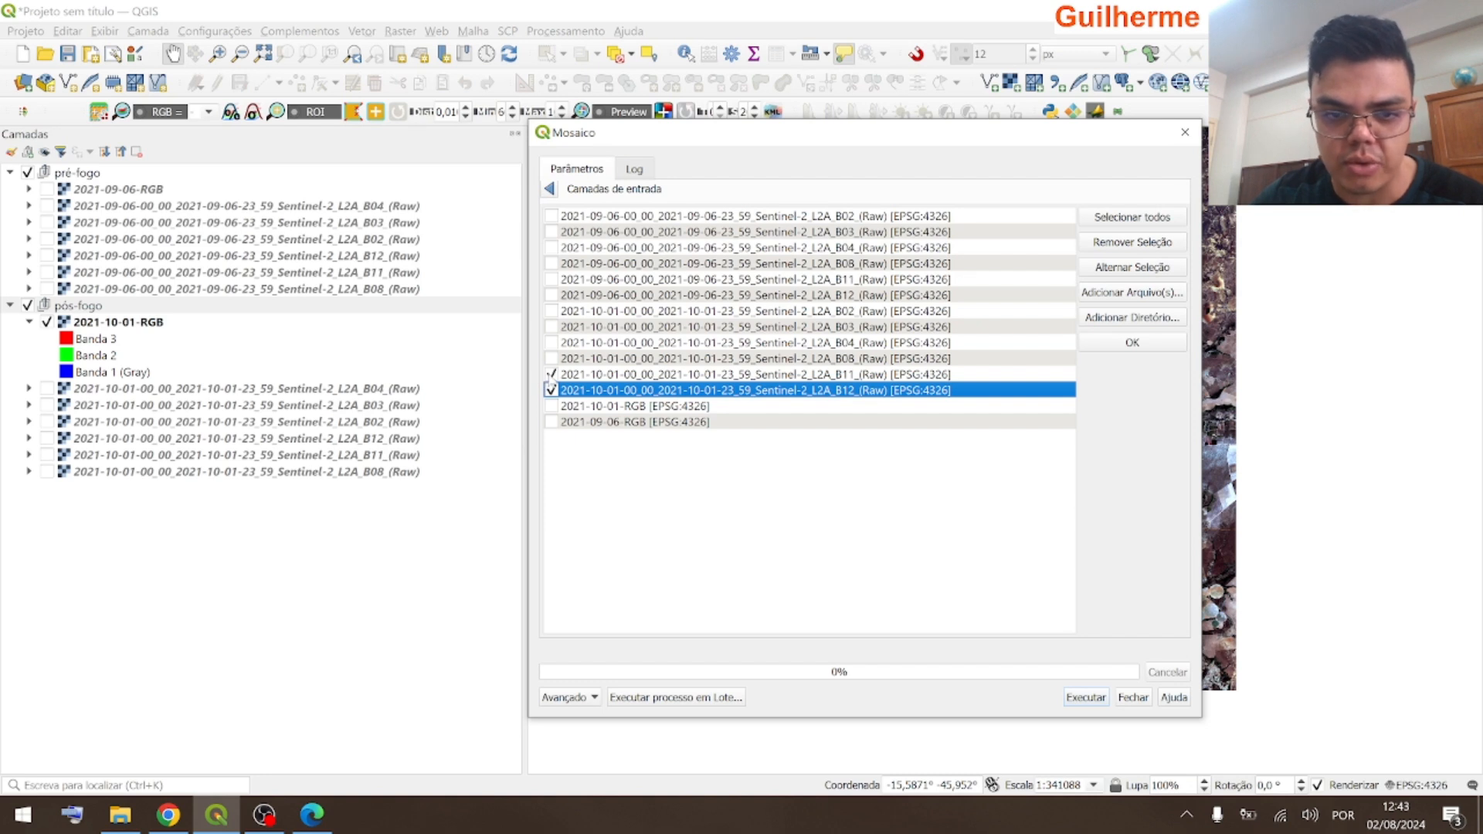
left_click(1110, 348)
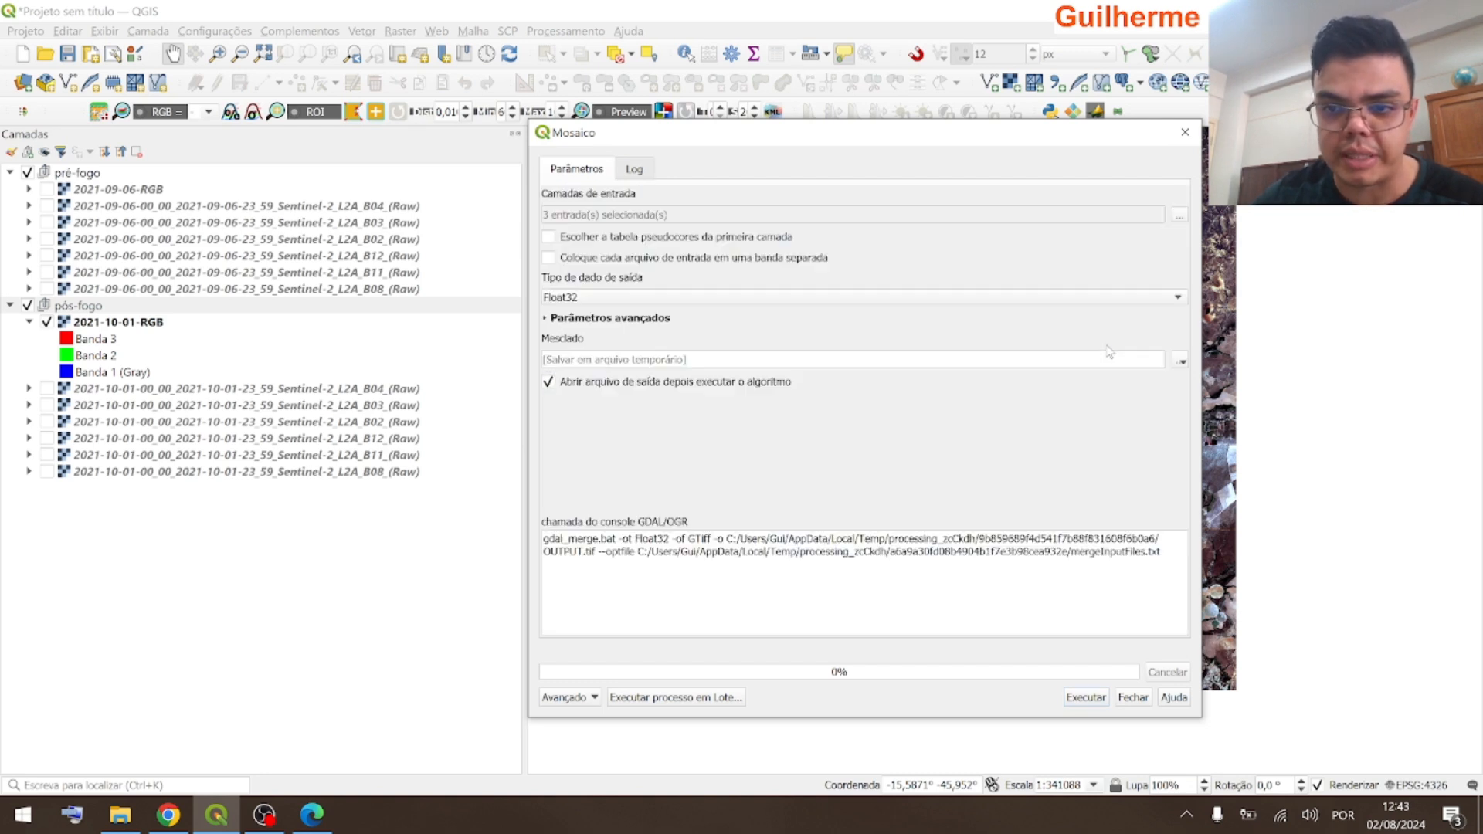
- Have the mosaic place each input file in a separate band and save its output as 2021-10-01-Falsa in the Fogo/2021-10-01 folder
left_click(548, 258)
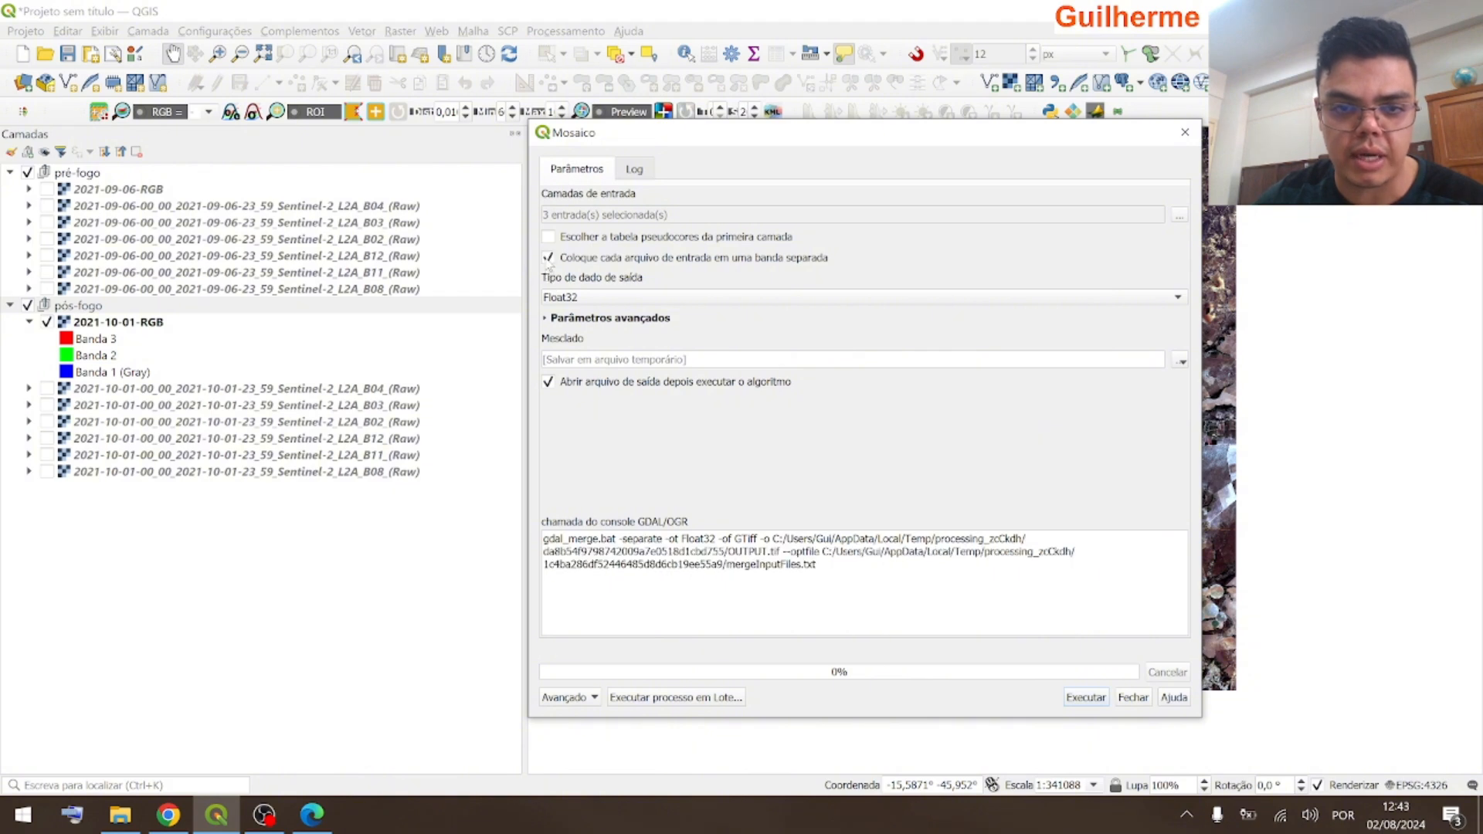
left_click(1180, 360)
left_click(1221, 395)
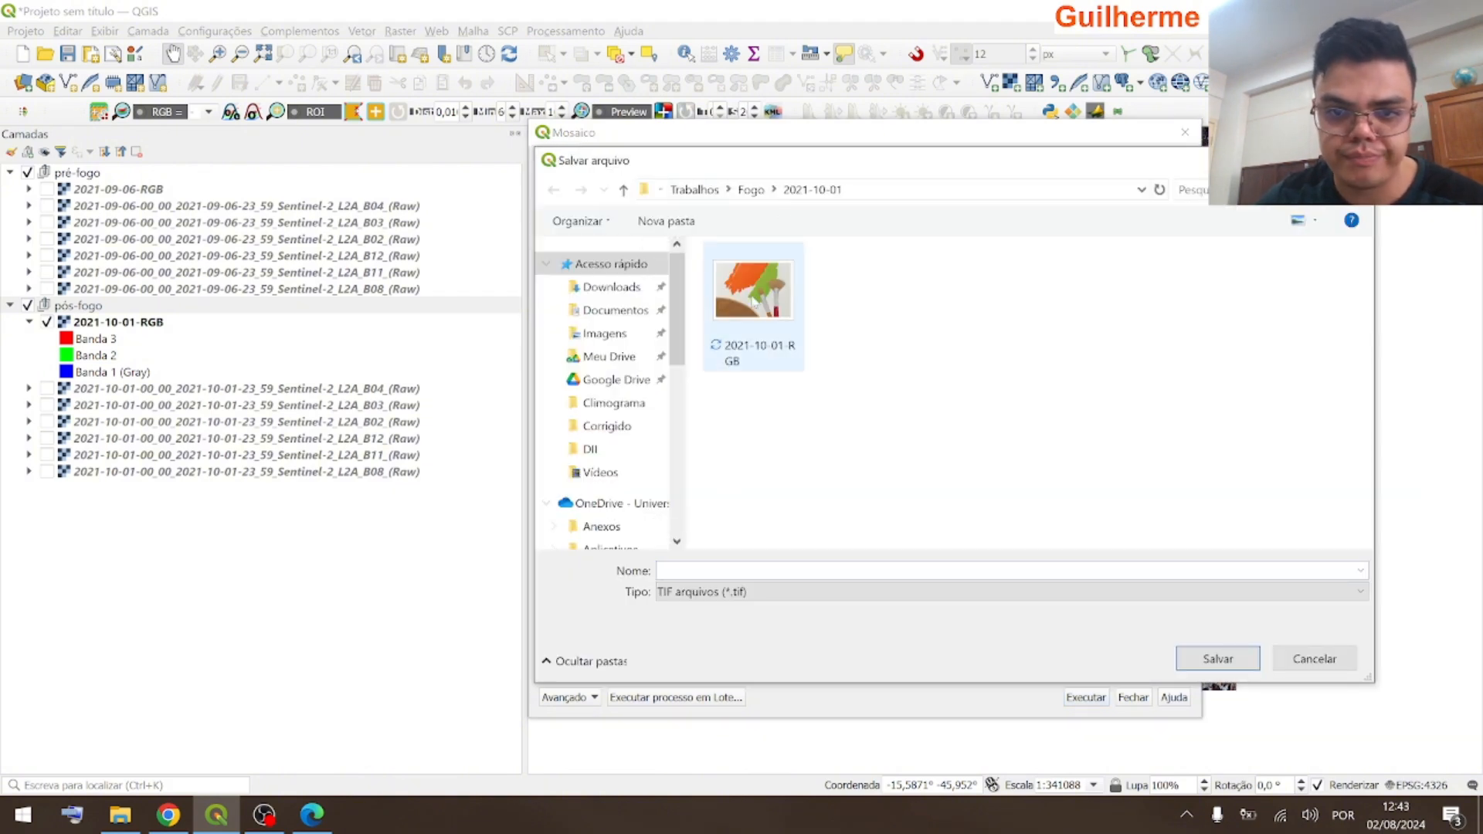
left_click(734, 349)
left_click(780, 572)
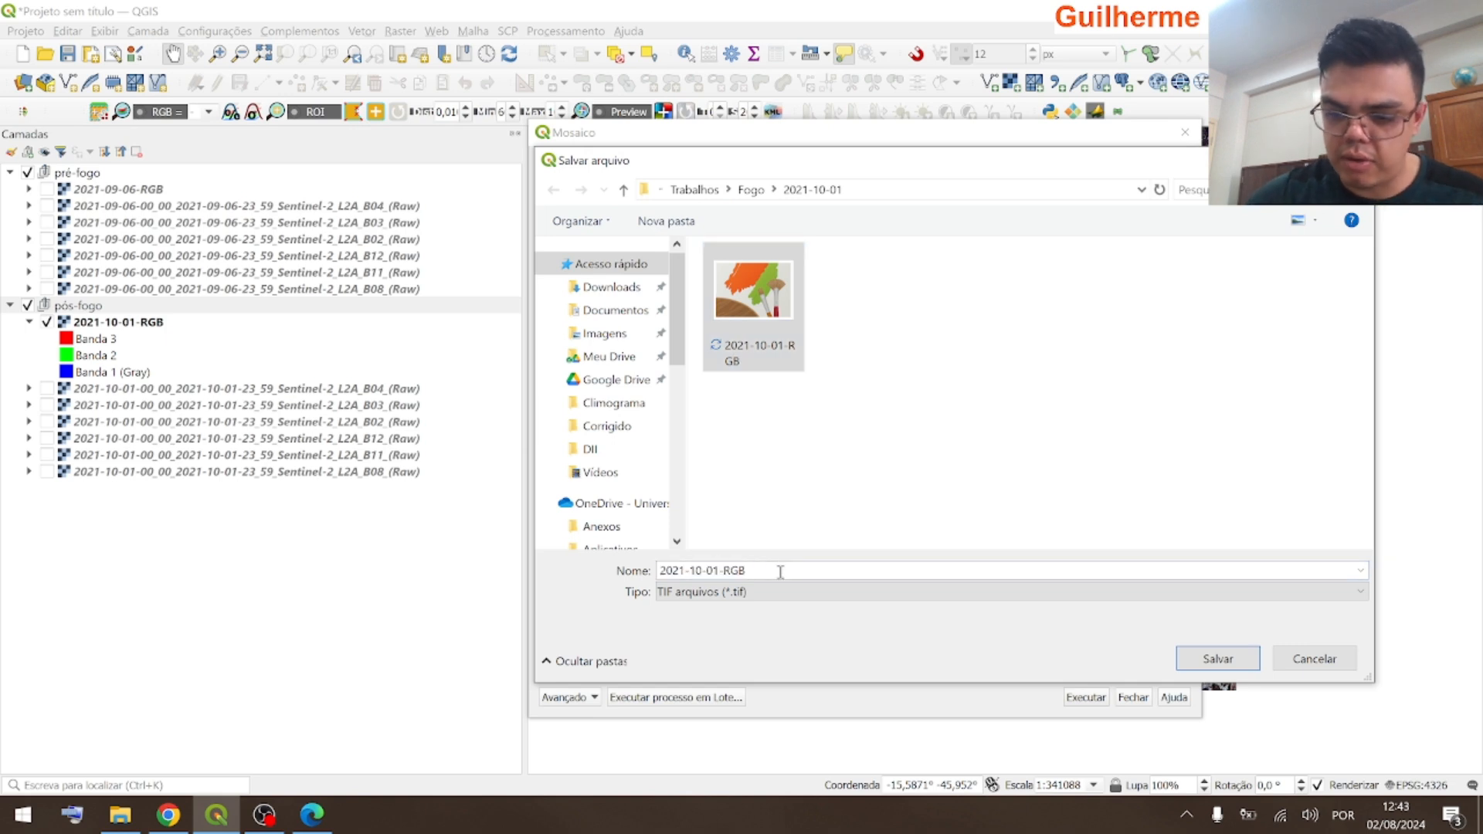
key("BackSpace")
key("BackSpace")
key("BackSpace")
type("Falsa")
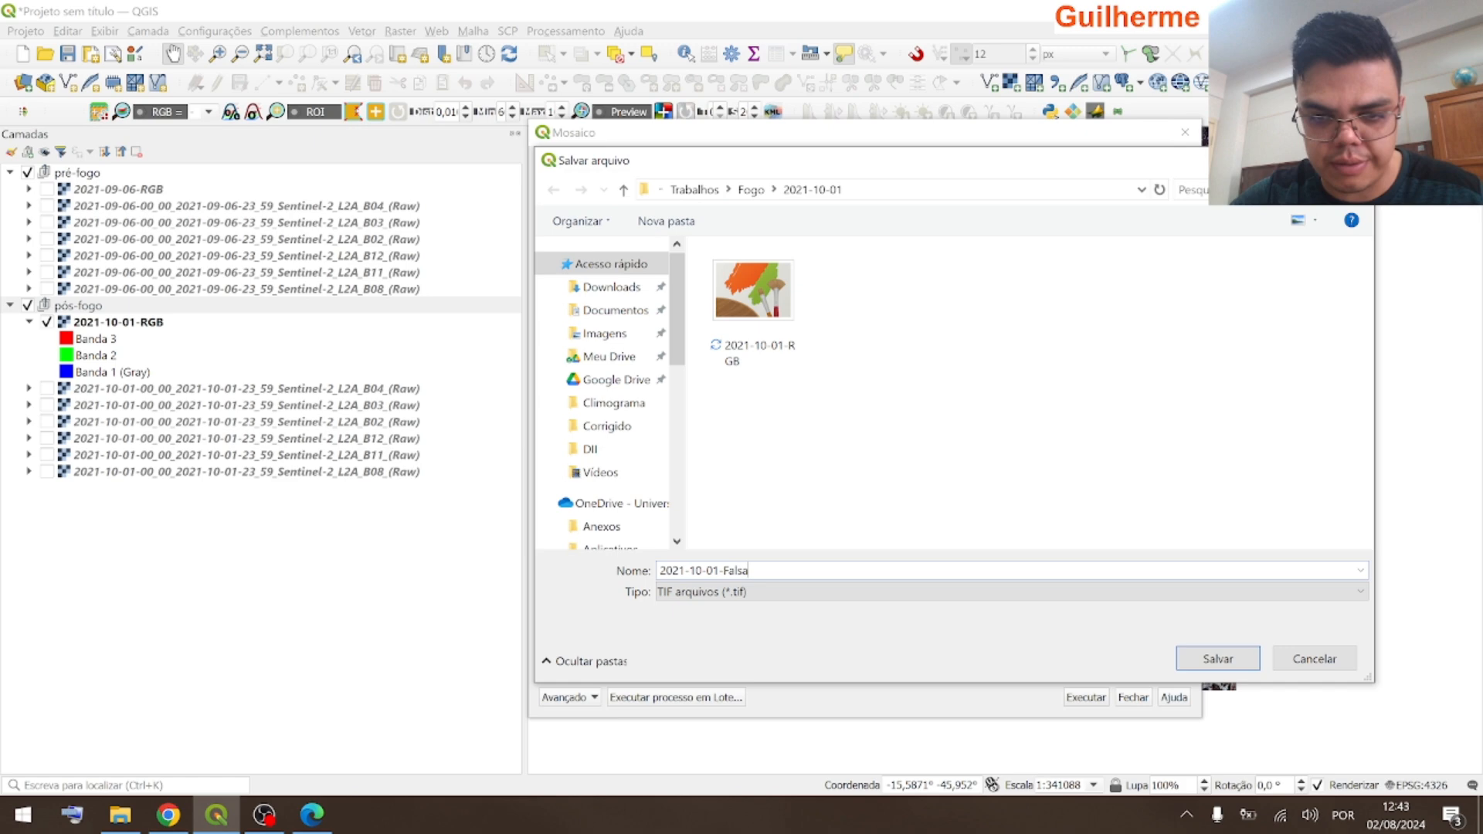
key("Return")
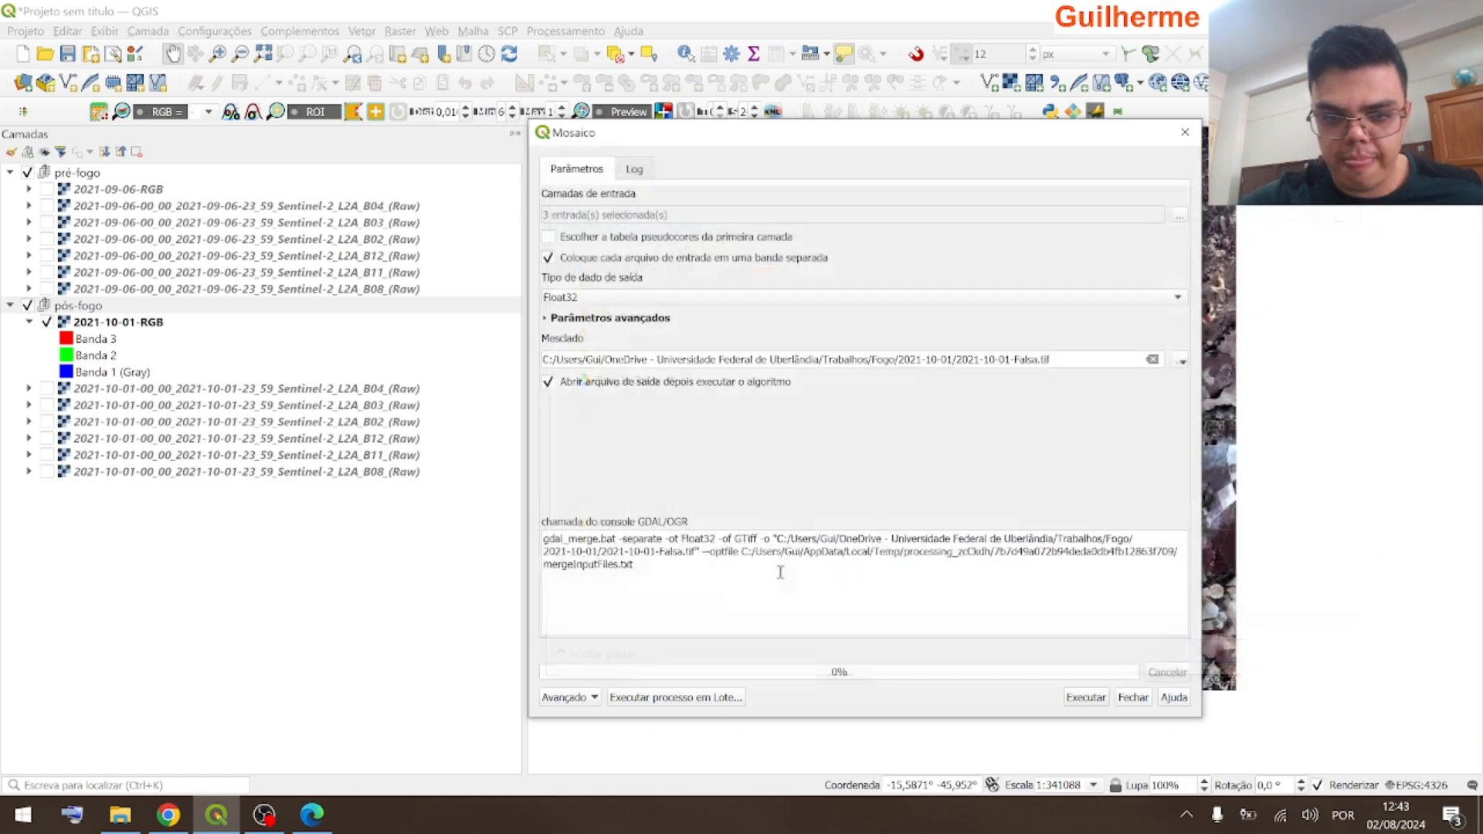
- Run the post-fire false-colour mosaic and close its dialog
left_click(1071, 698)
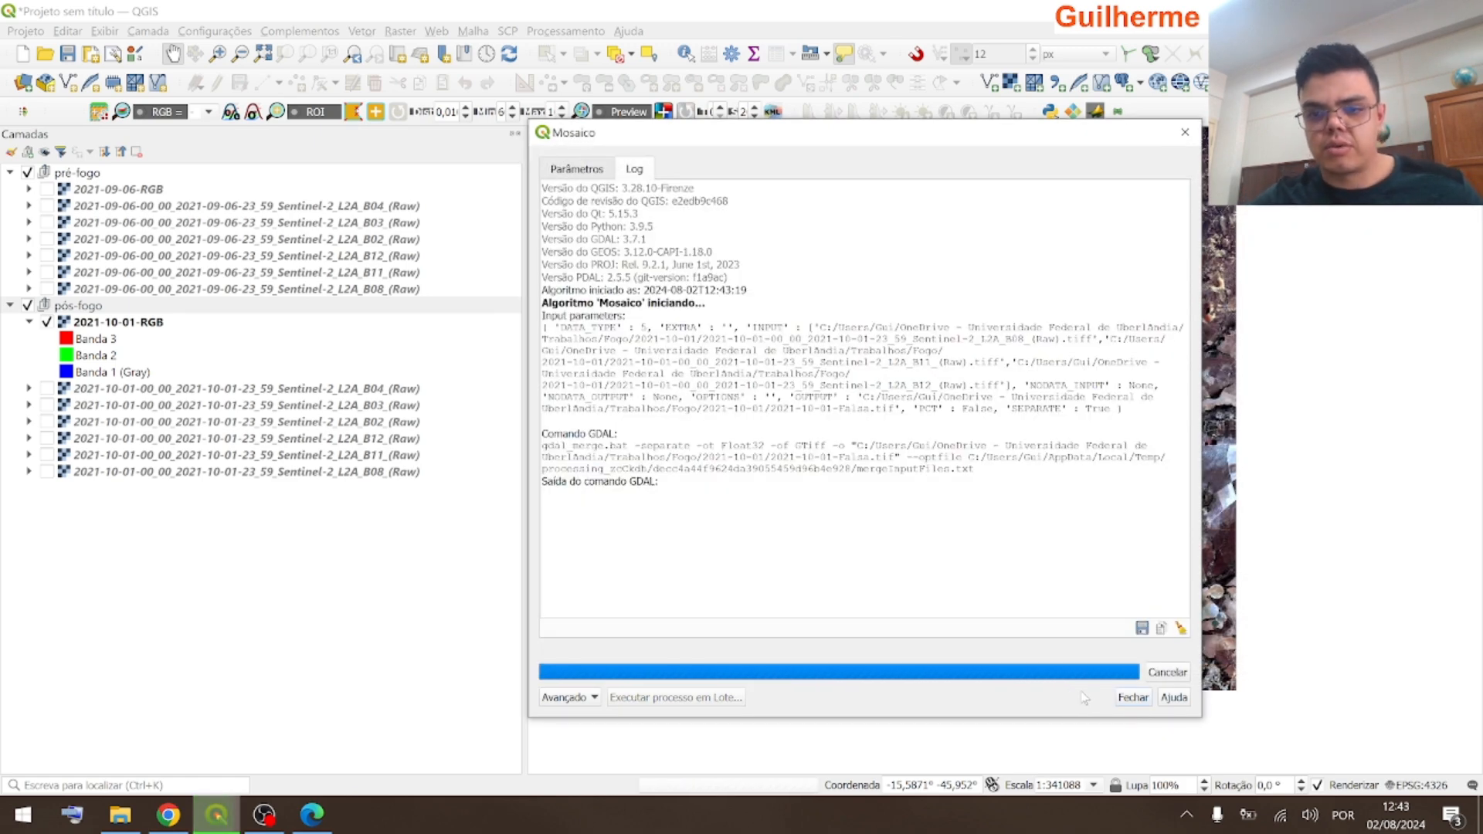
left_click(1121, 700)
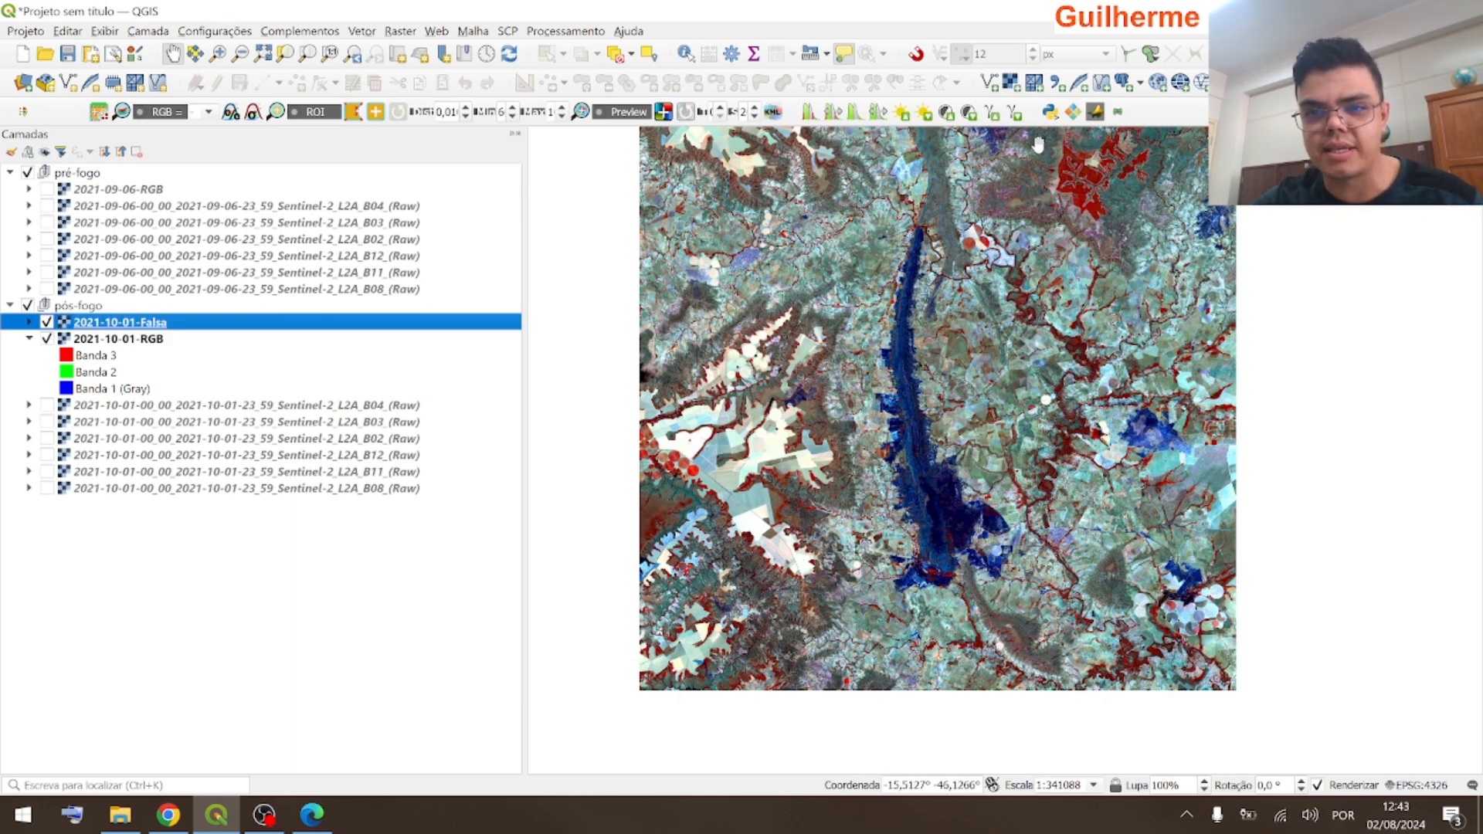
- Compare the burned area in the 2021-10-01-Falsa and 2021-10-01-RGB composites by toggling the false-colour layer's visibility
left_click_drag(1132, 448, 1124, 473)
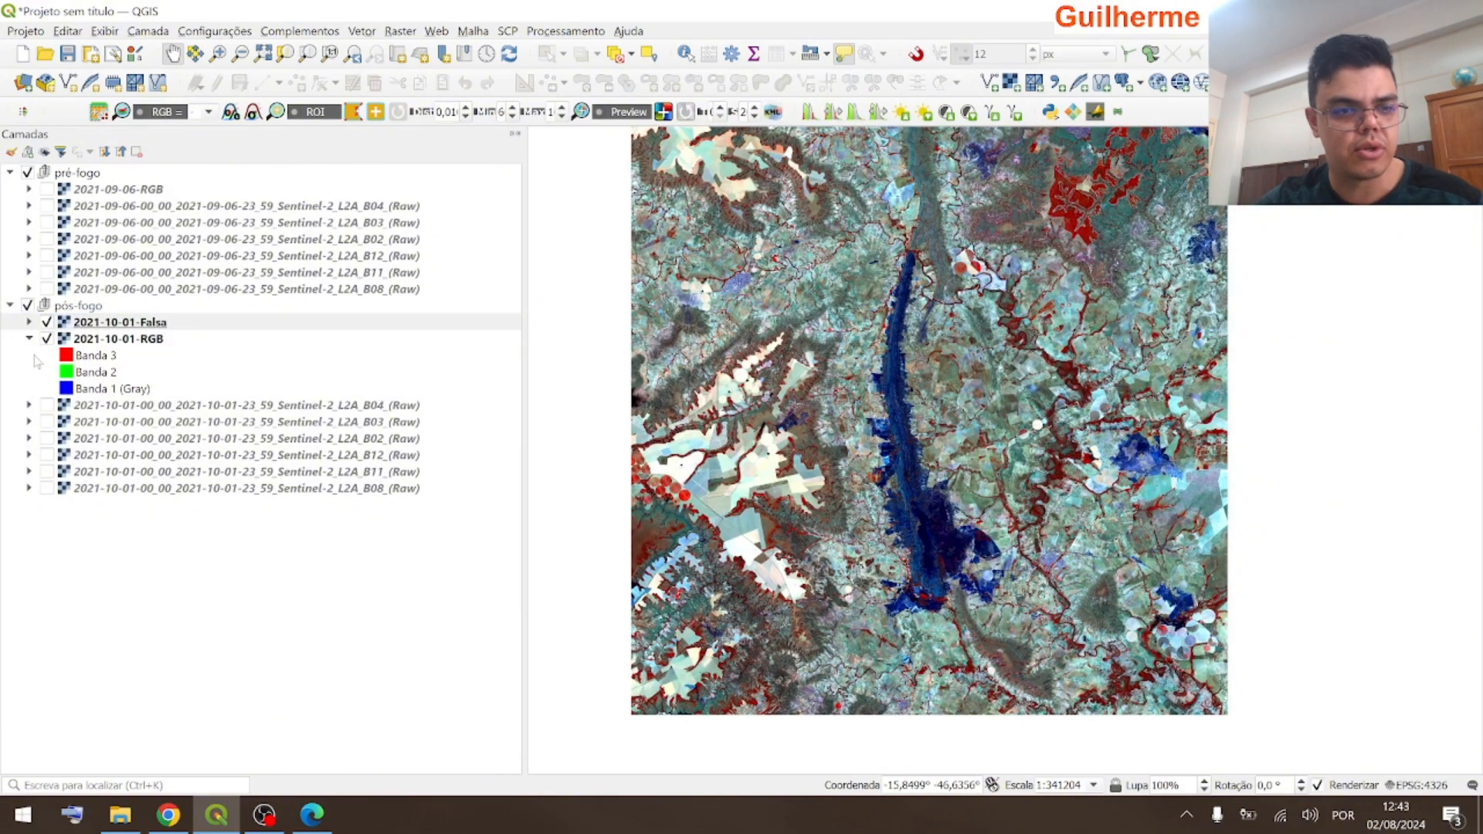
left_click(47, 323)
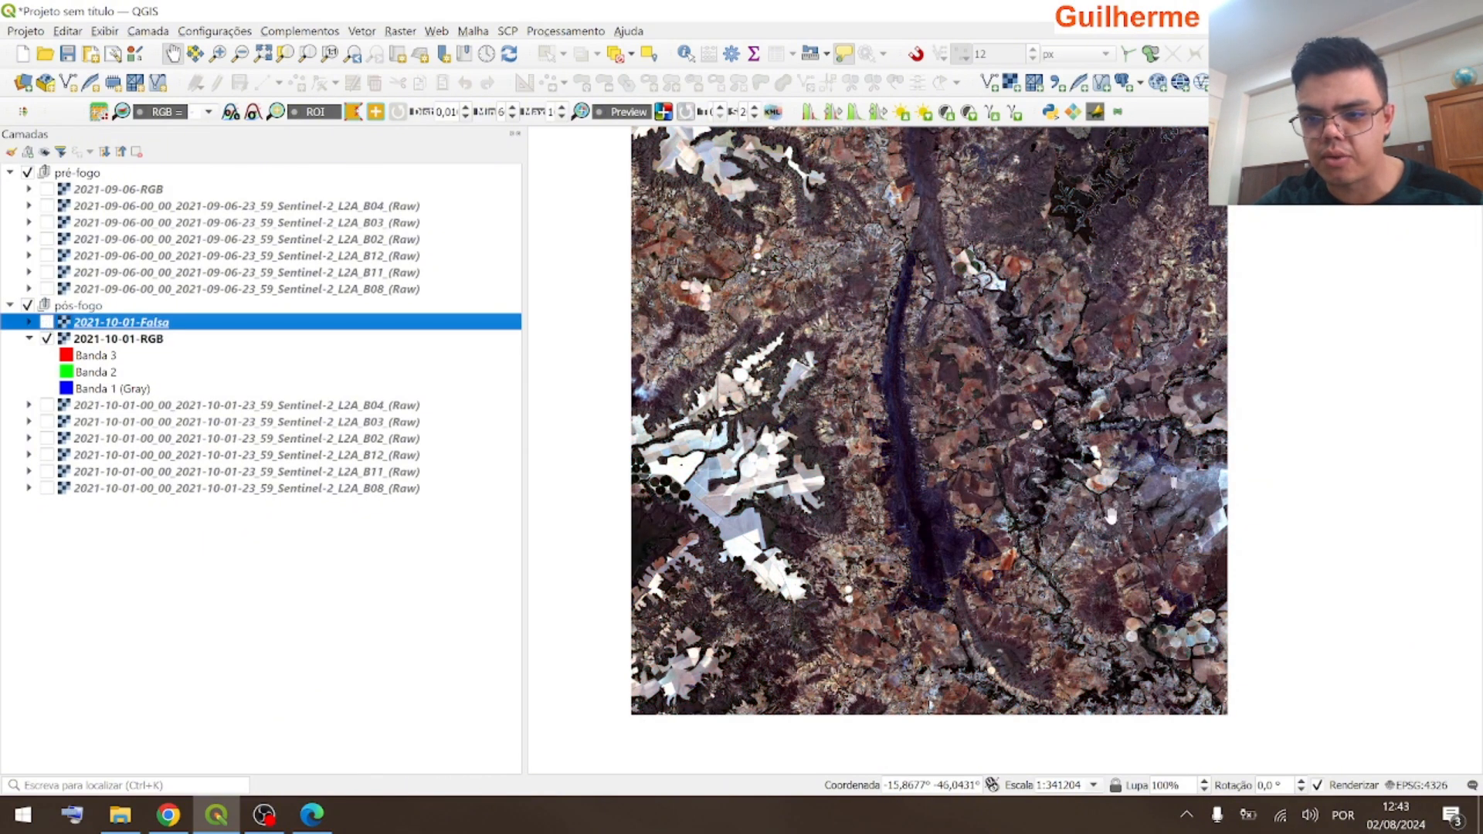
scroll(1135, 525, "up", 2)
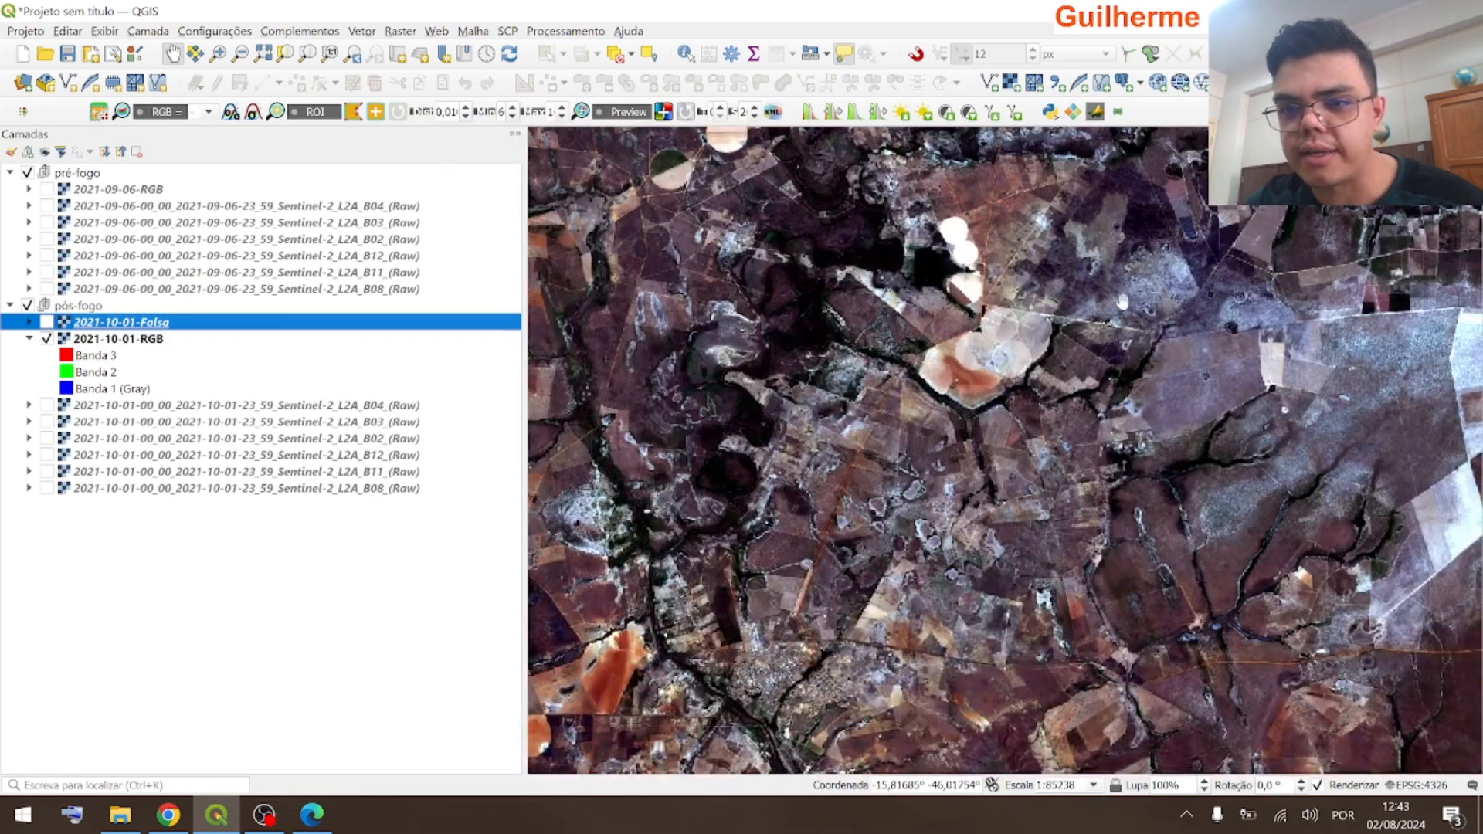
scroll(1086, 297, "down", 2)
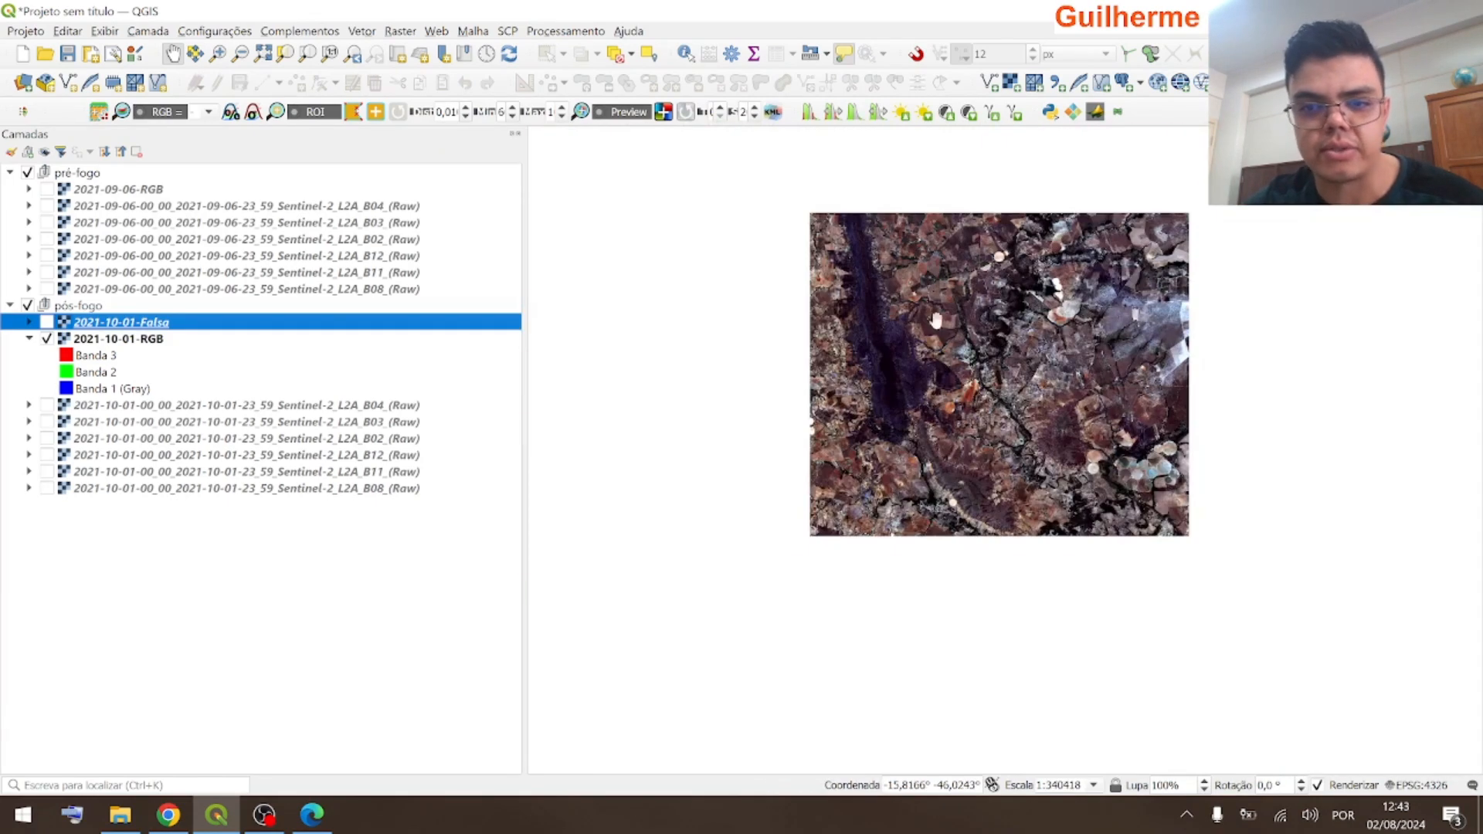
left_click(46, 322)
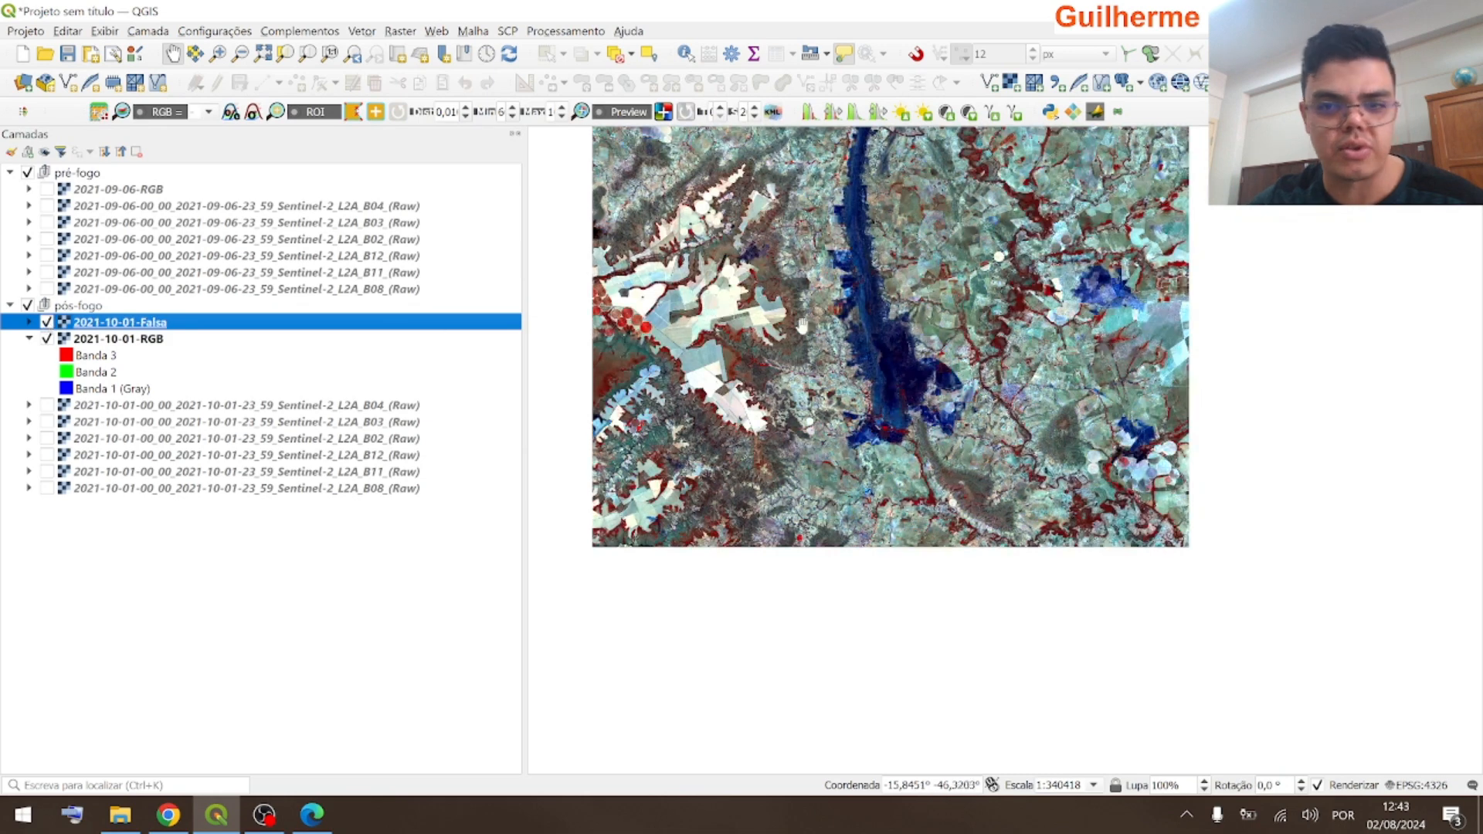
left_click_drag(896, 408, 885, 519)
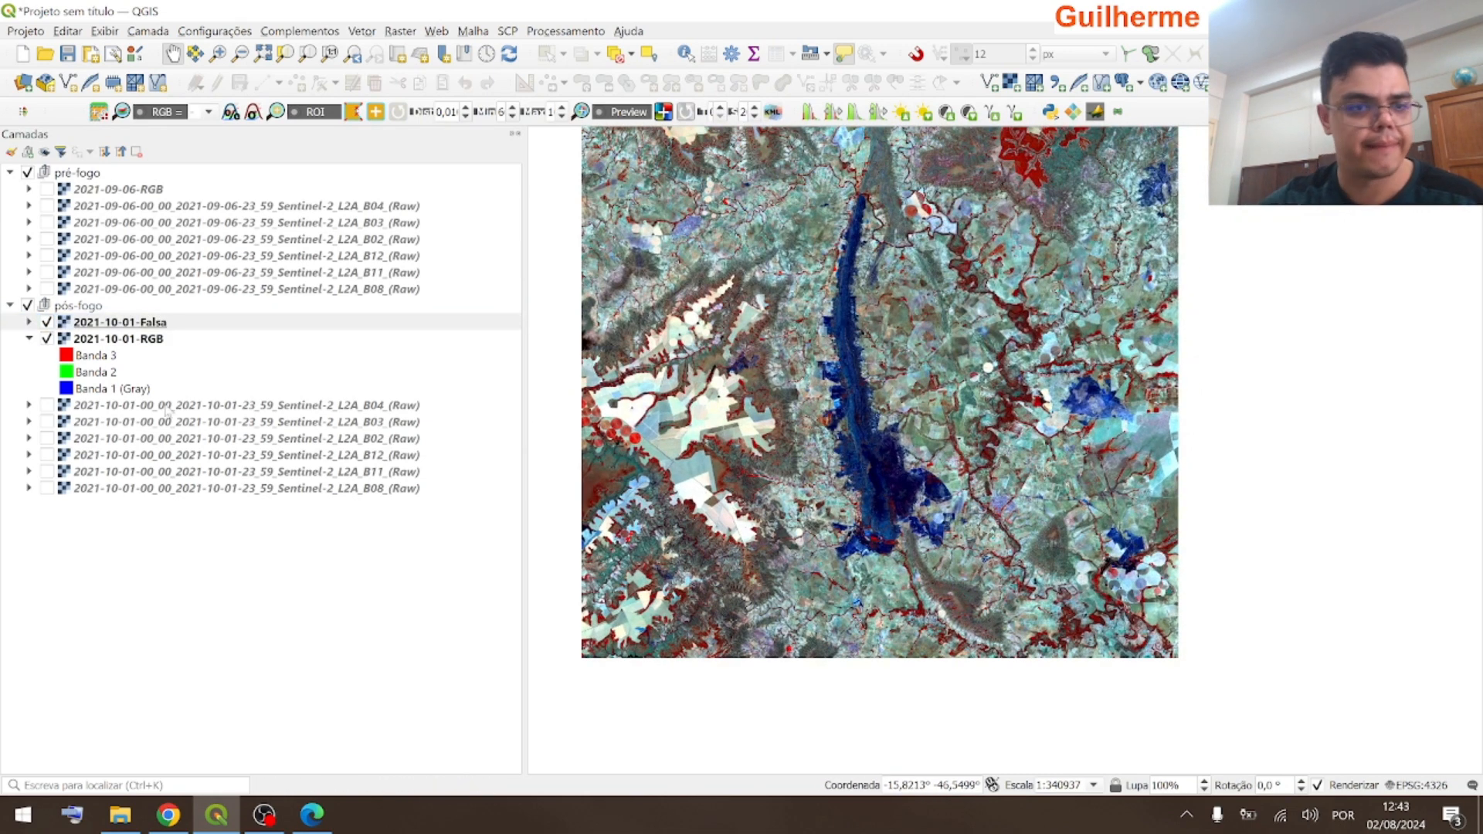
scroll(827, 382, "up", 2)
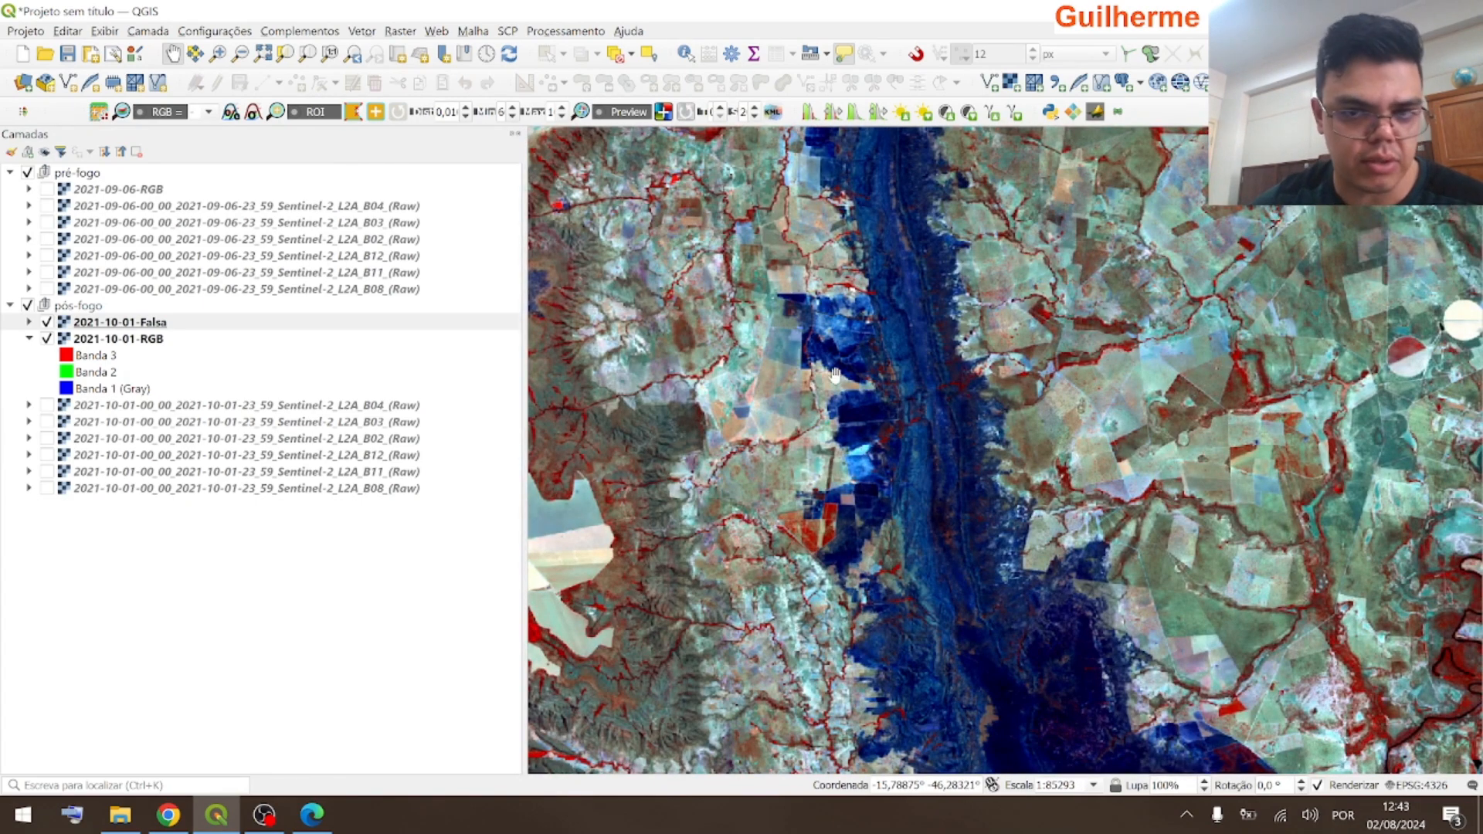
scroll(819, 380, "down", 1)
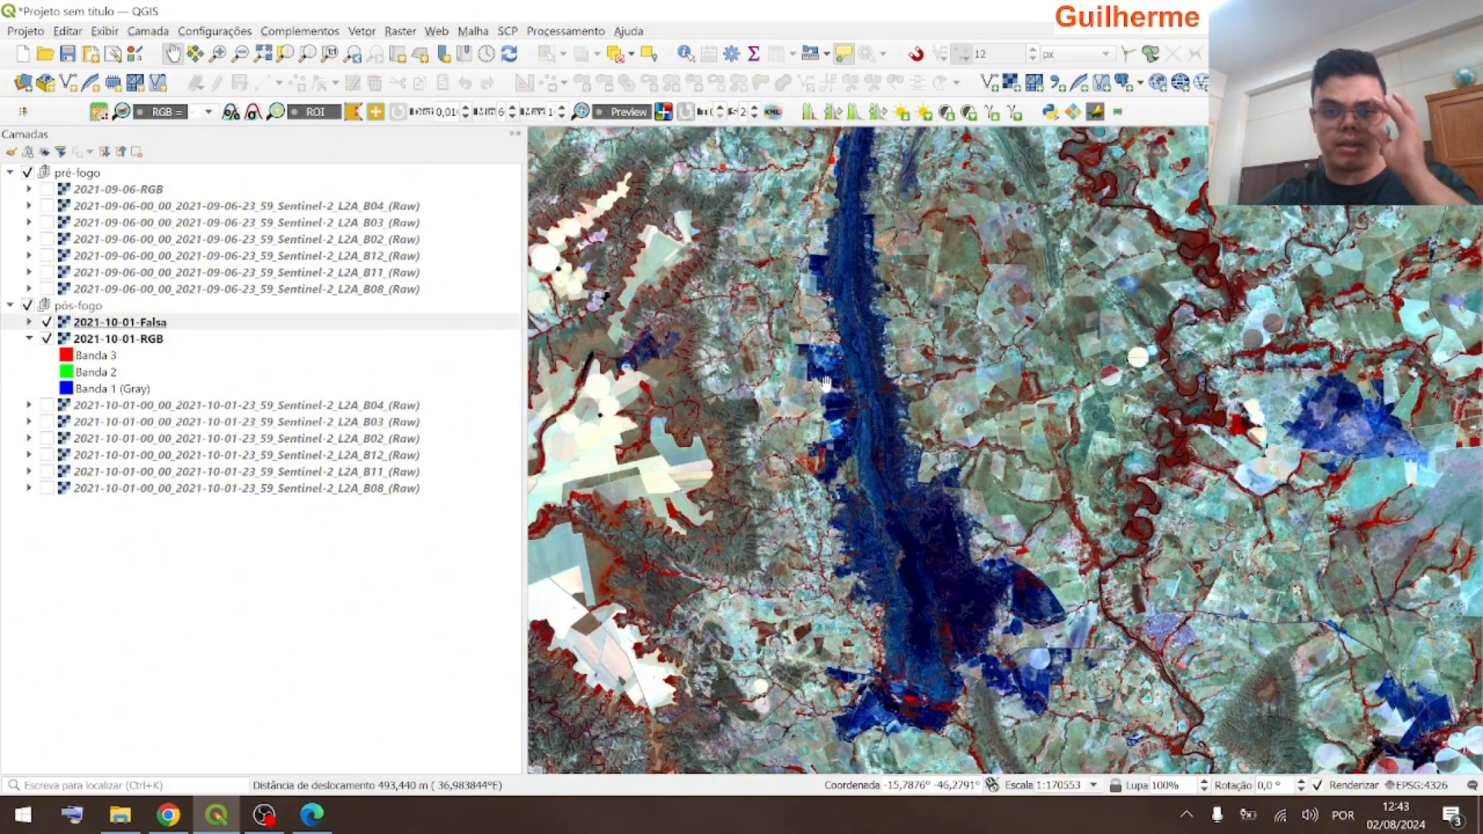
scroll(841, 380, "down", 1)
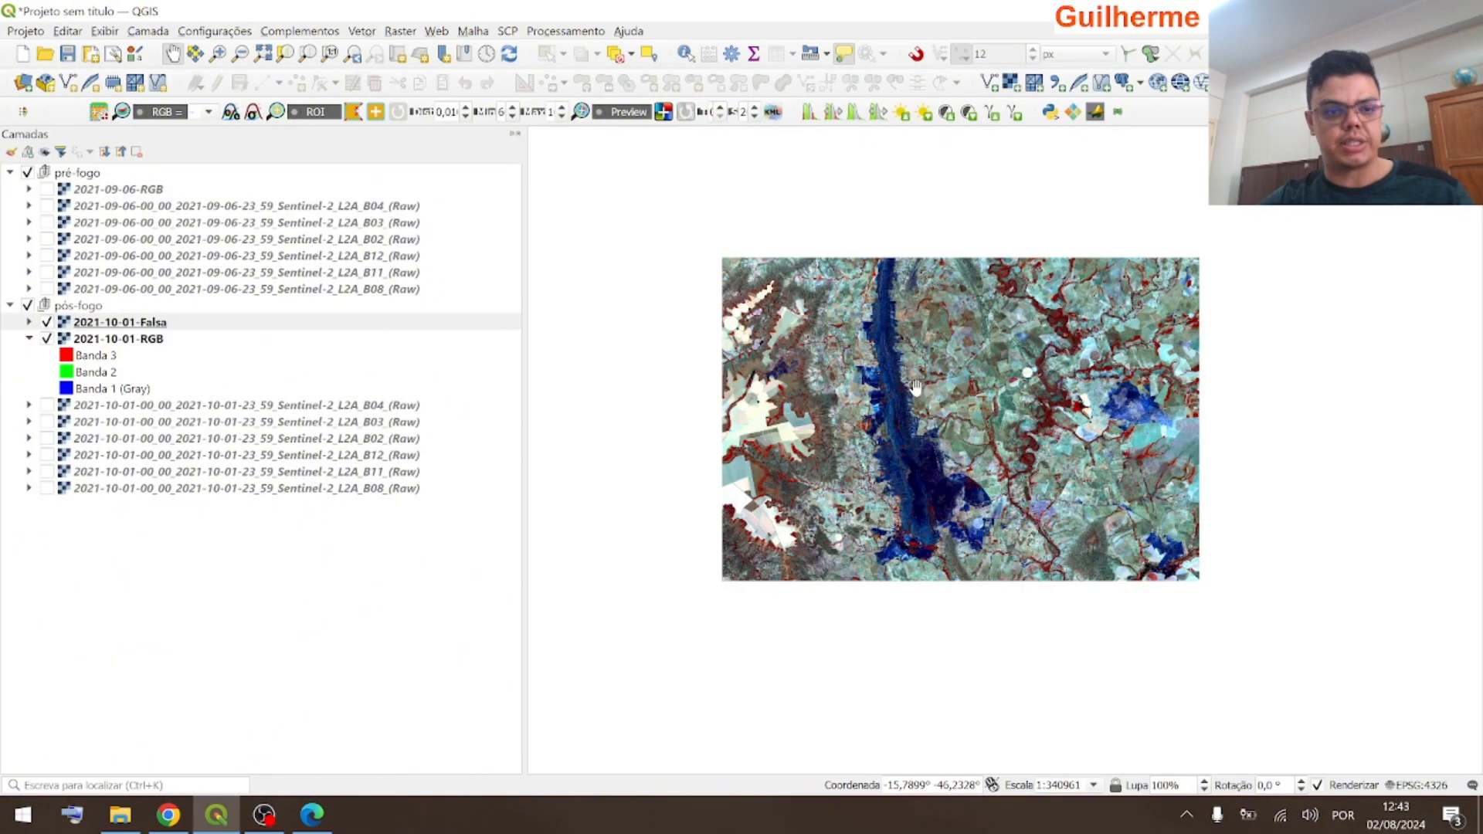
- Collapse the 2021-10-01-RGB layer's band legend and hide the layer
left_click(28, 341)
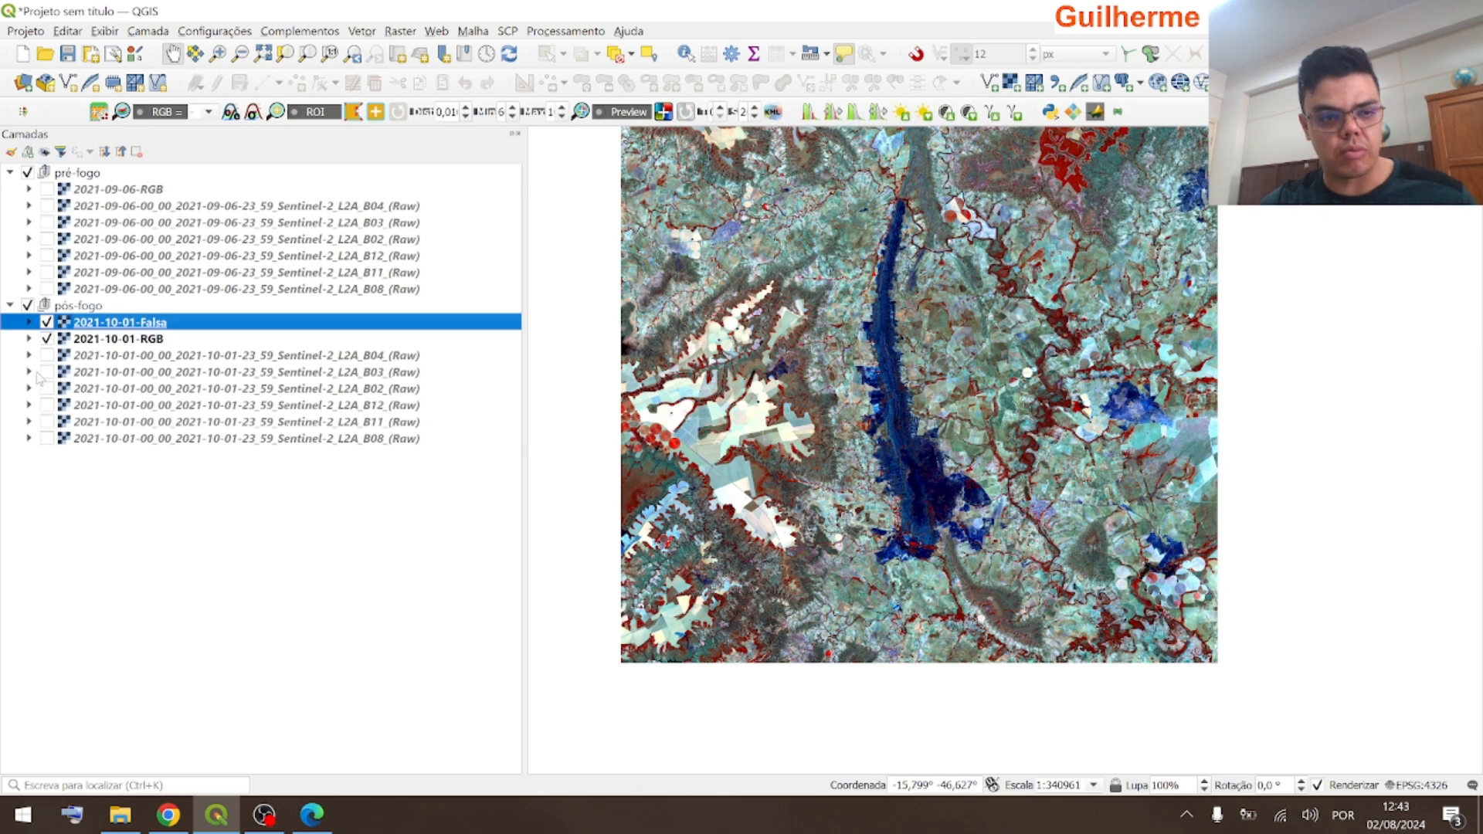
left_click(46, 340)
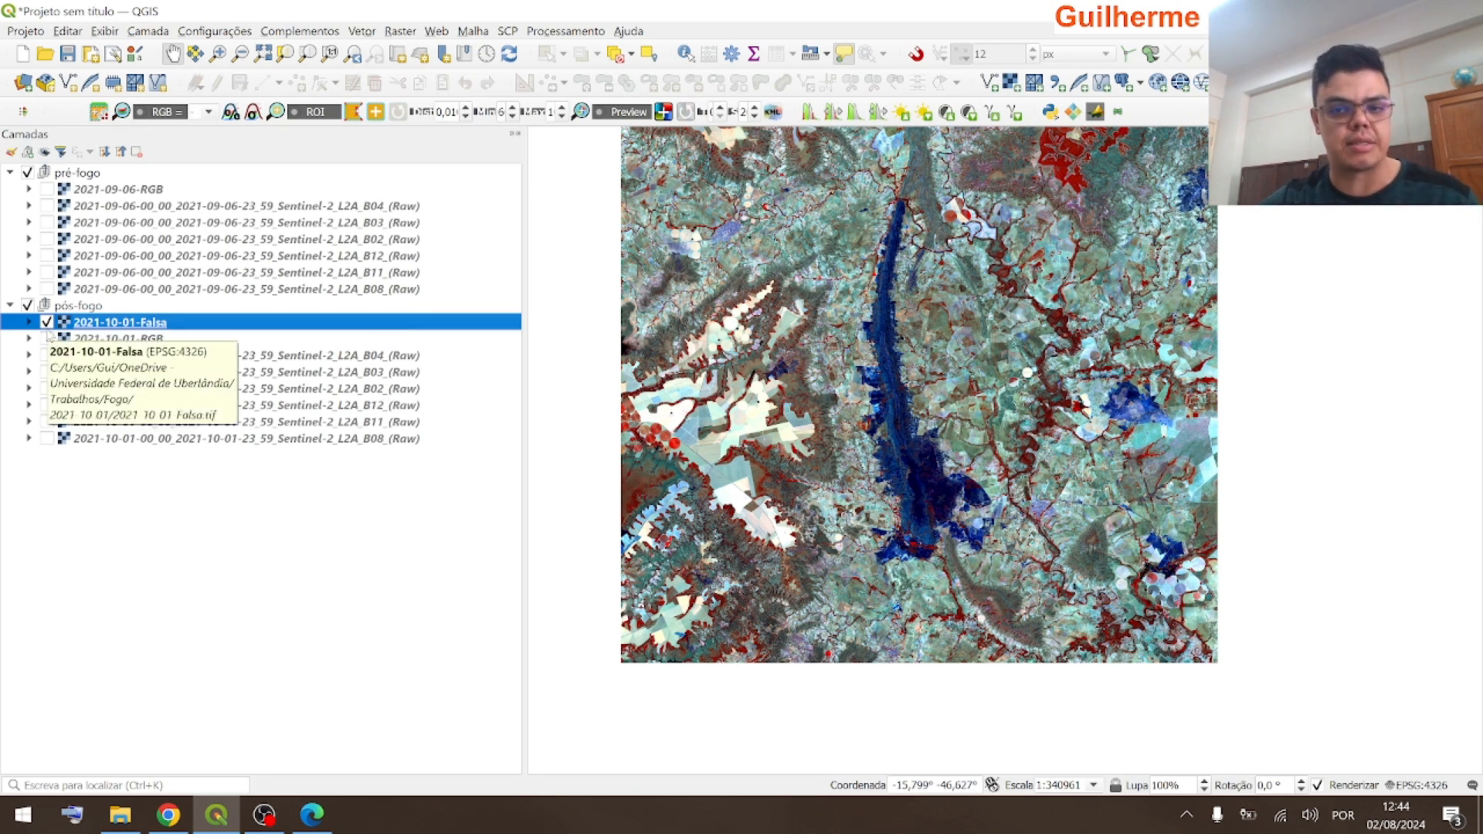
- Examine the fire scar and its surroundings up close in the 2021-10-01-Falsa composite
scroll(878, 378, "up", 1)
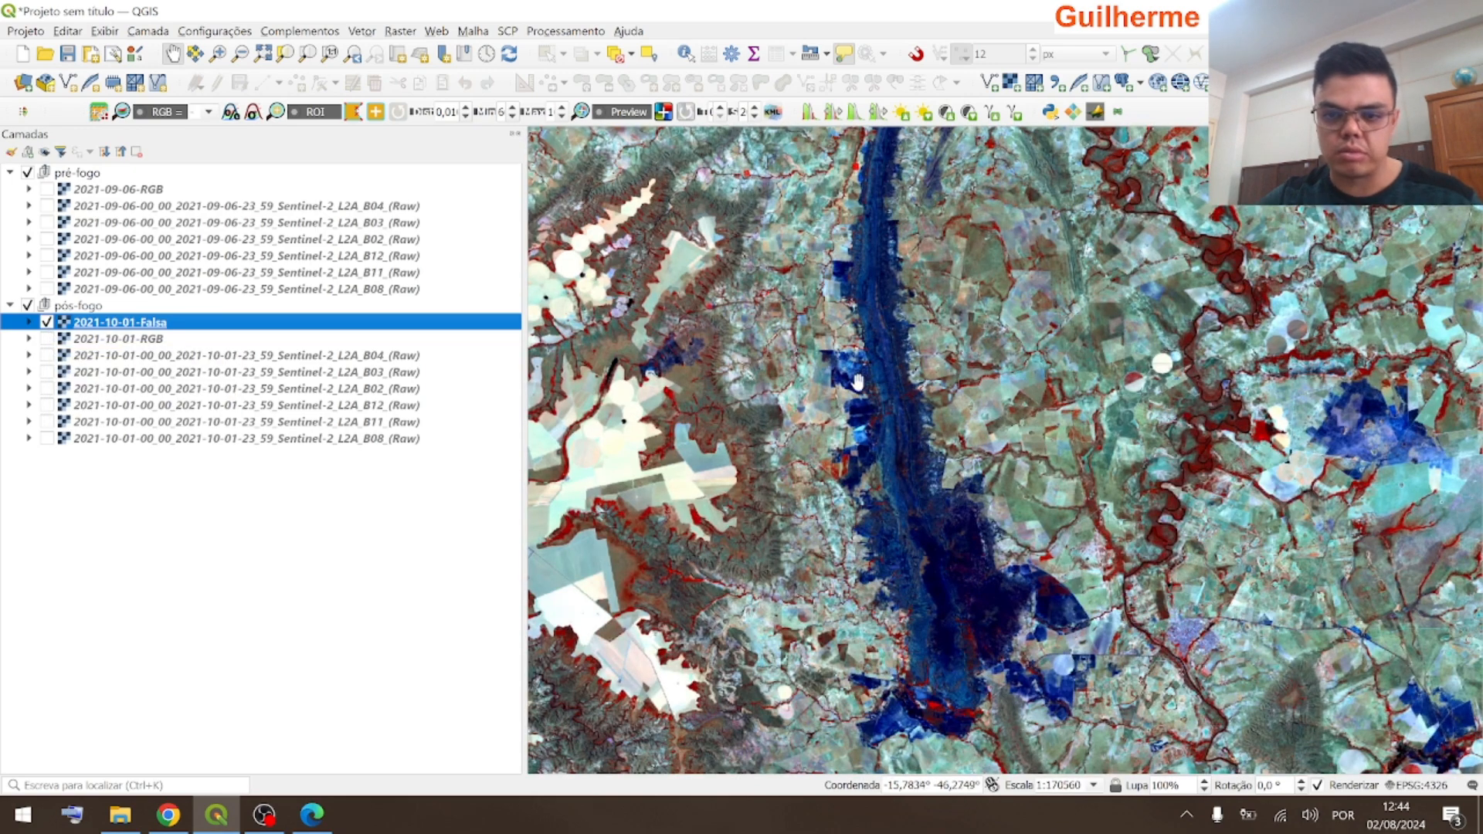
left_click_drag(1080, 575, 1076, 698)
scroll(825, 395, "up", 1)
left_click_drag(807, 309, 835, 591)
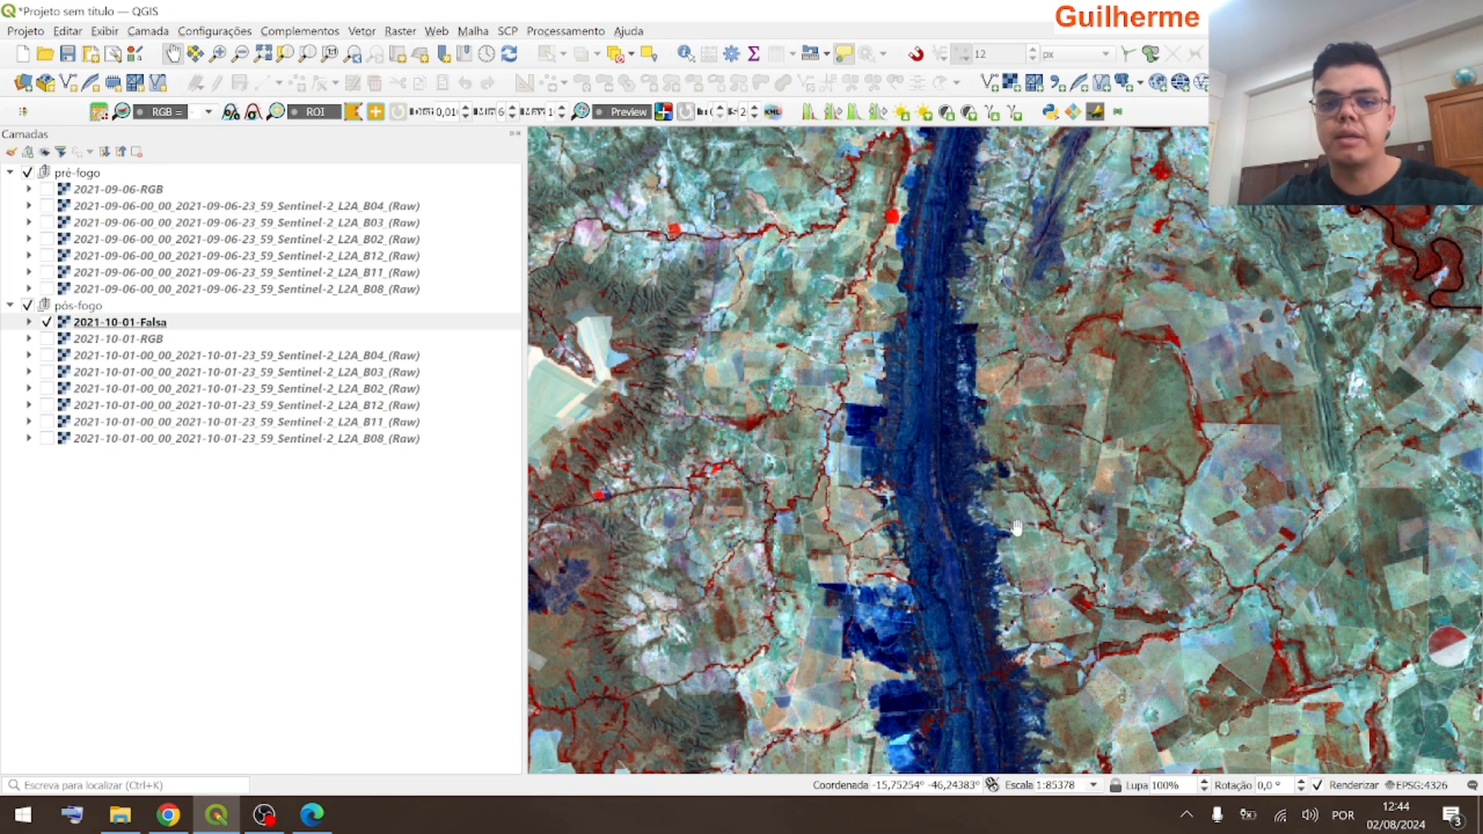
scroll(915, 372, "down", 1)
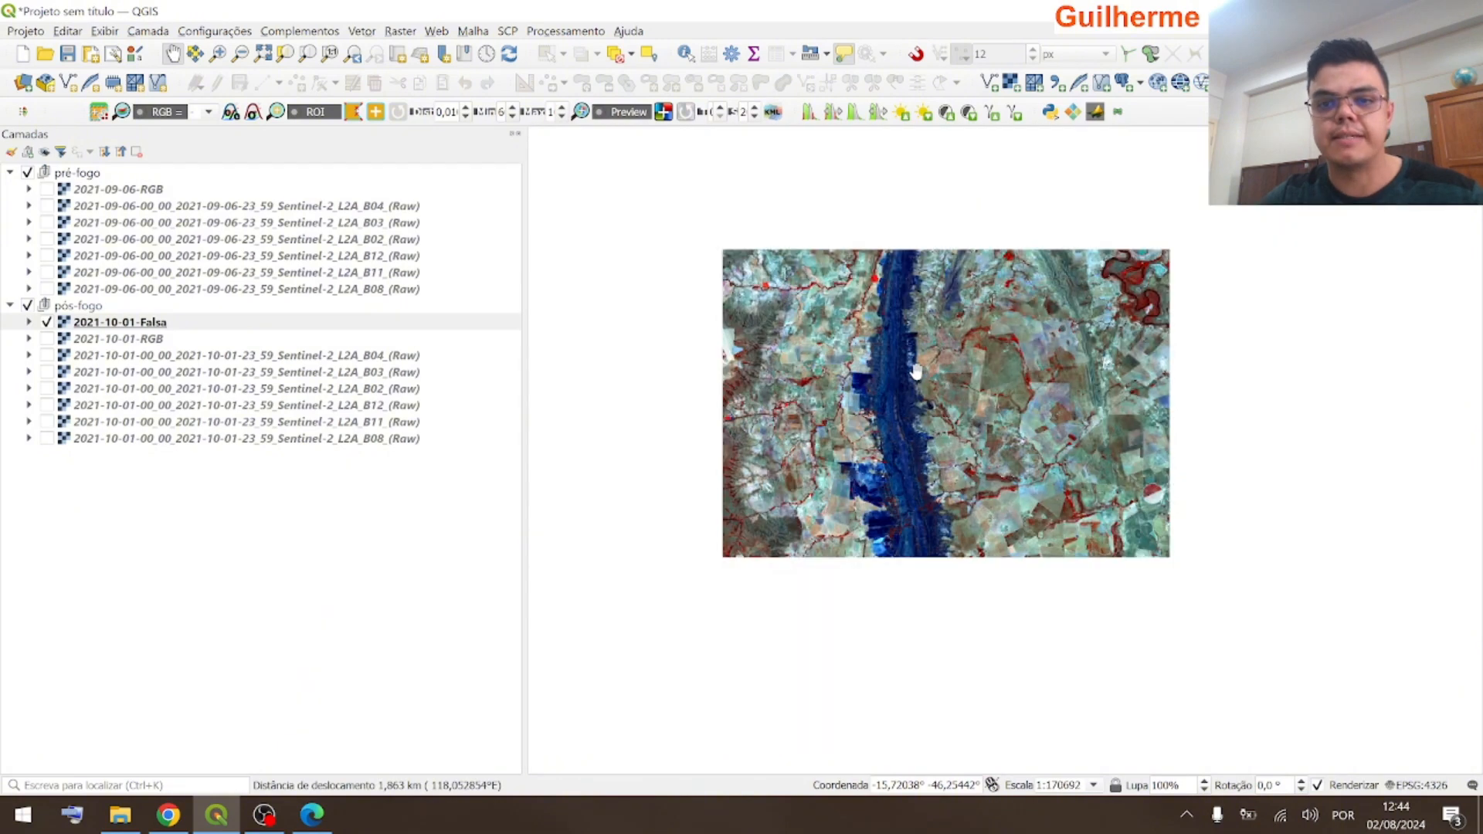
scroll(919, 402, "down", 1)
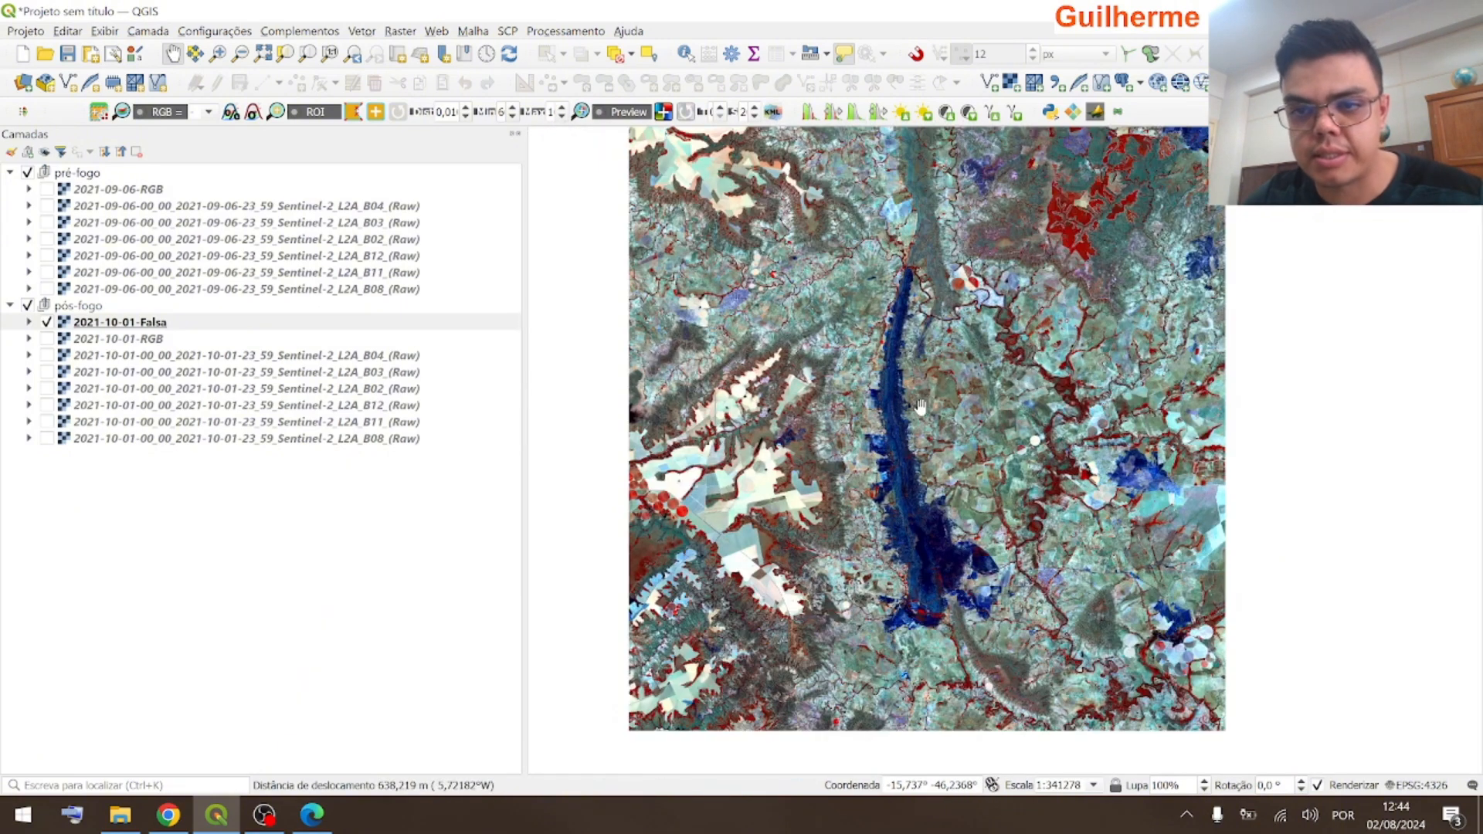
left_click_drag(920, 406, 914, 409)
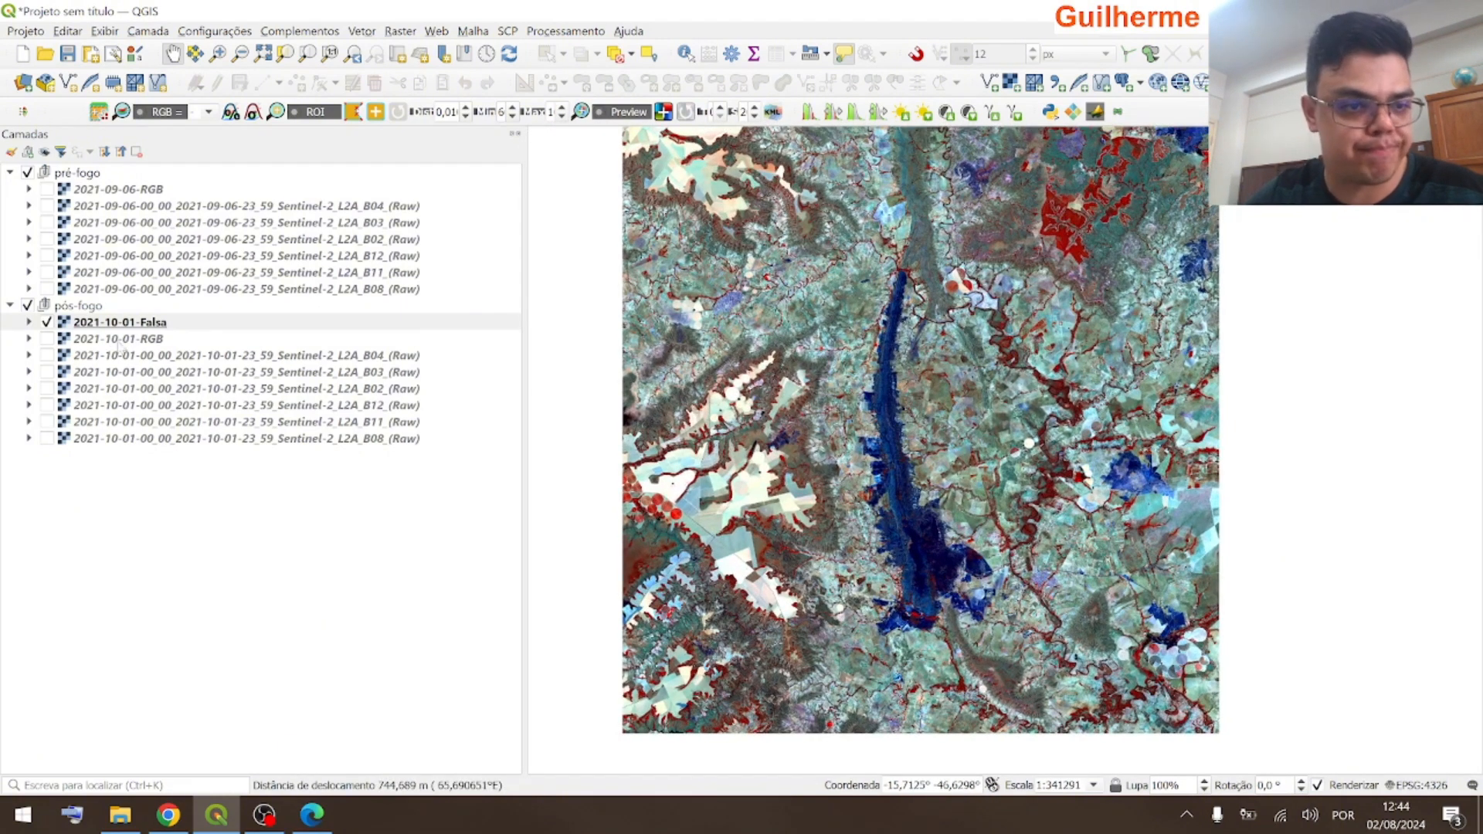